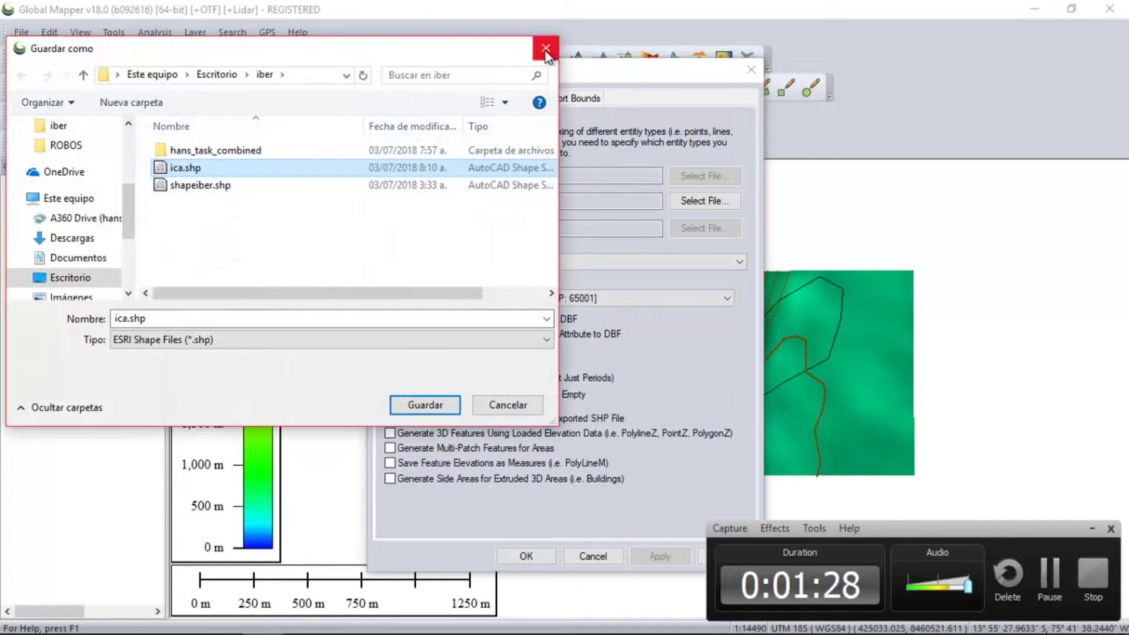
- Cancel saving the shapefile and close the vector export options
left_click(225, 185)
key("Up")
left_click(231, 187)
left_click(188, 168)
left_click(194, 185)
left_click(189, 166)
left_click(512, 410)
left_click(585, 555)
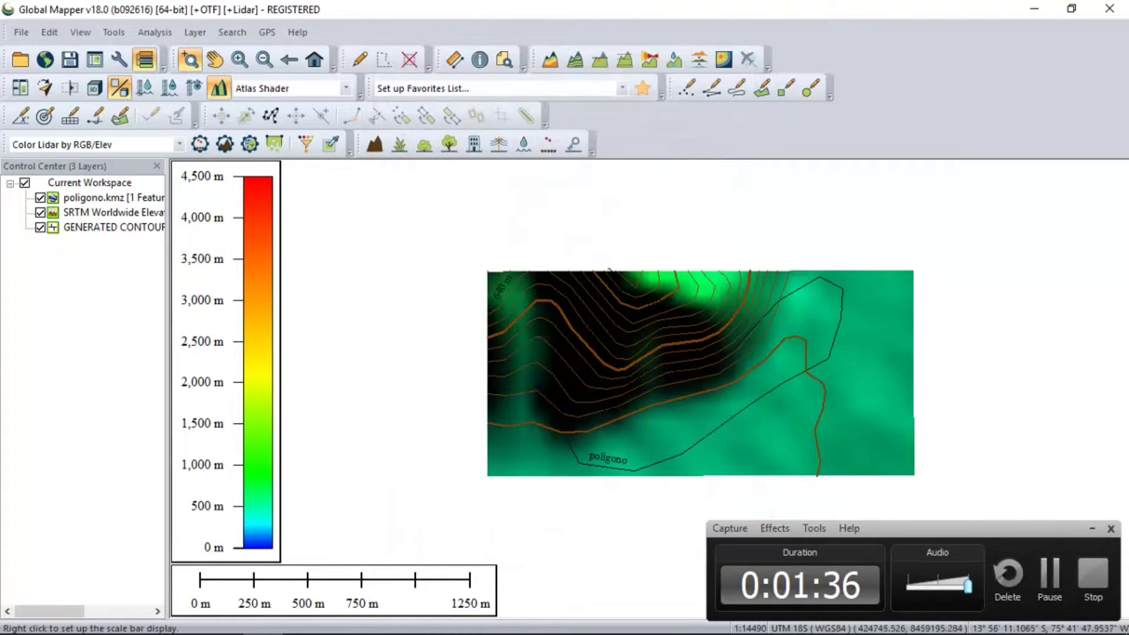
- Switch to Chrome and read the Instituto Flumen page describing the IBER software
mouse_move(374, 622)
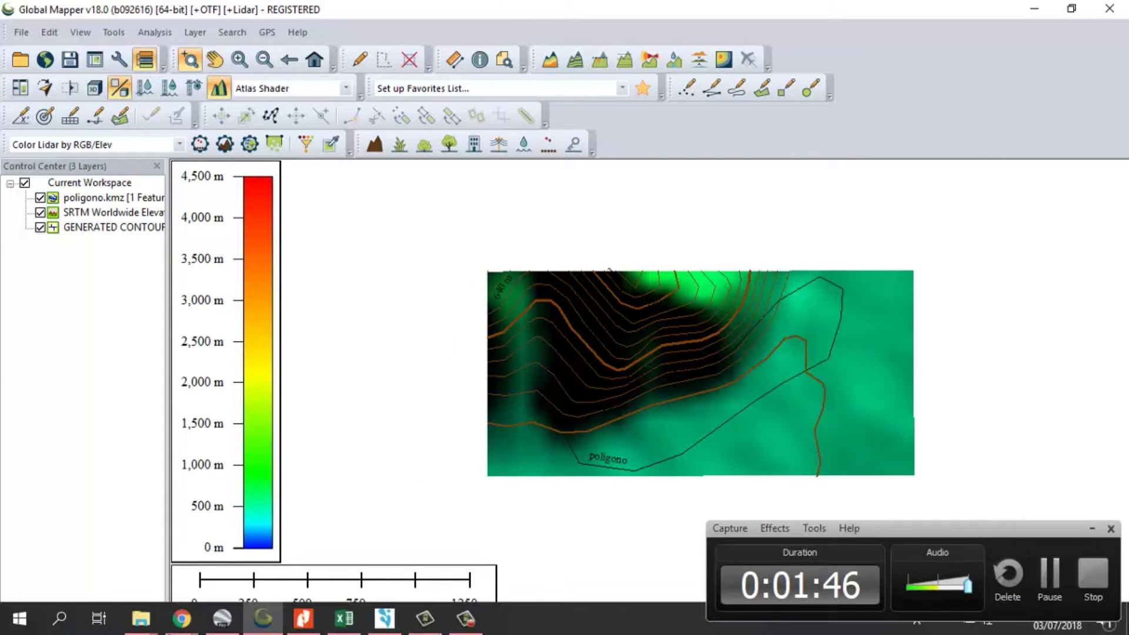
mouse_move(186, 624)
left_click(125, 534)
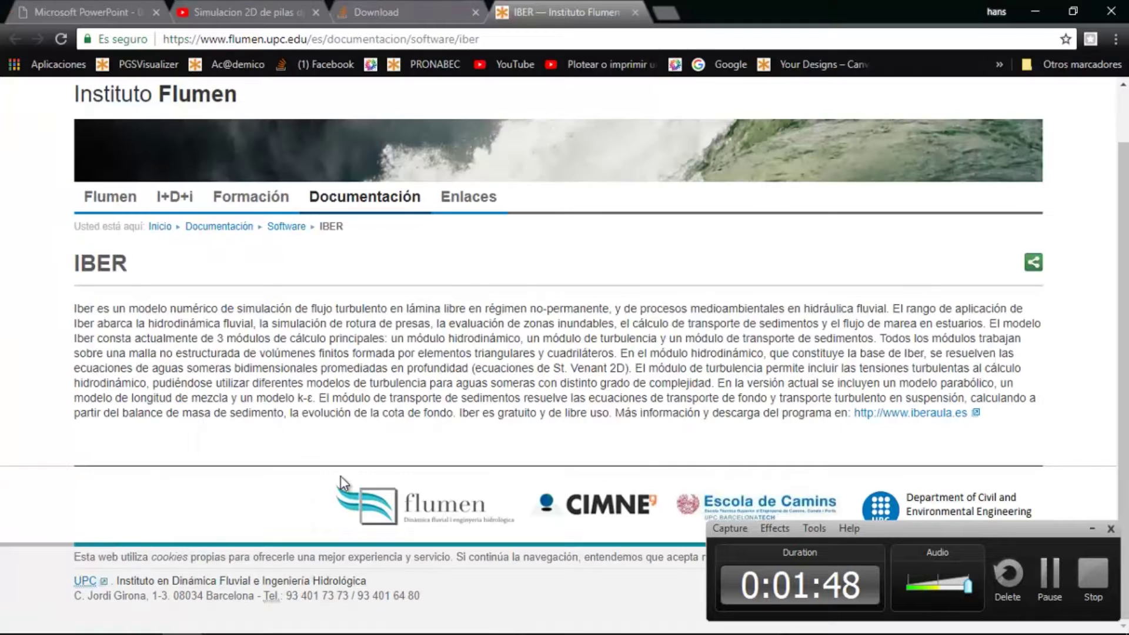
scroll(239, 196, "up", 2)
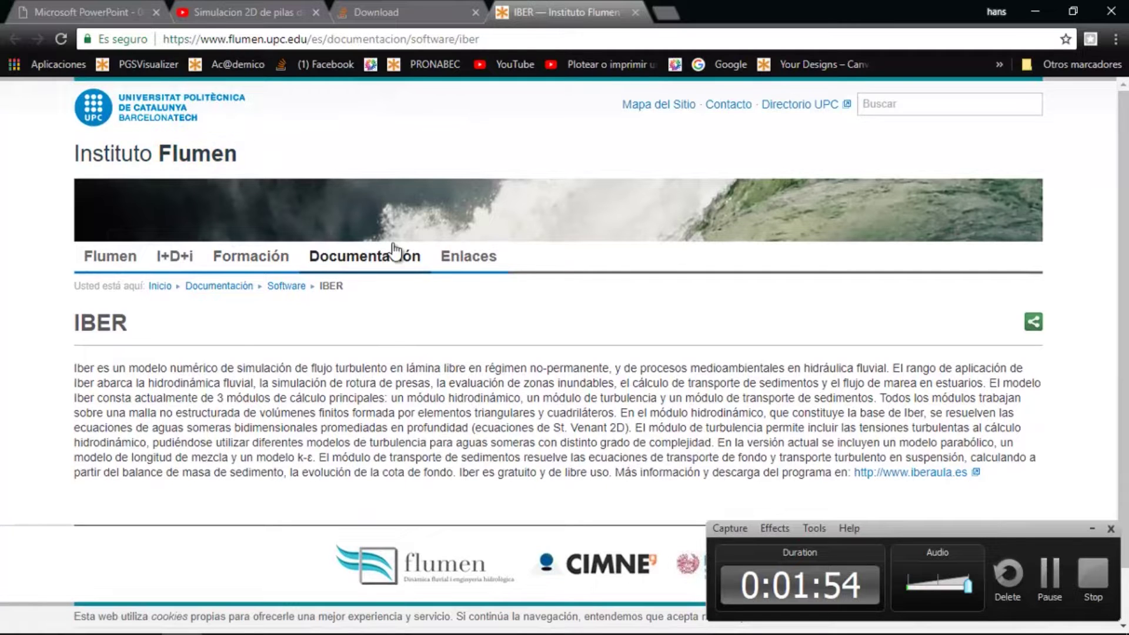
scroll(347, 253, "down", 1)
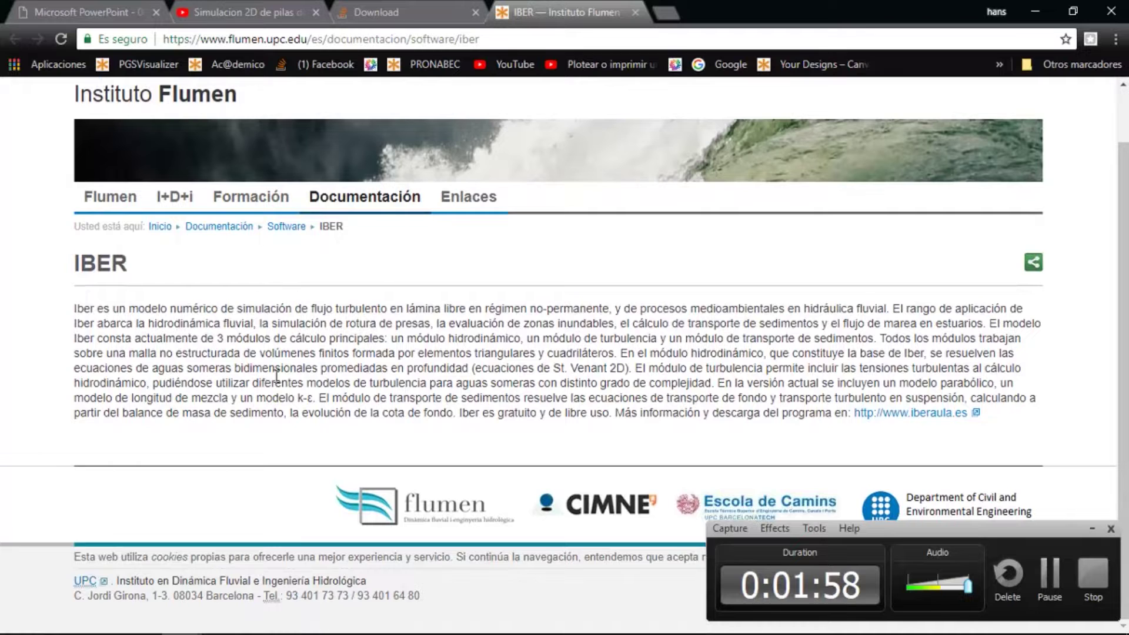
scroll(308, 373, "up", 1)
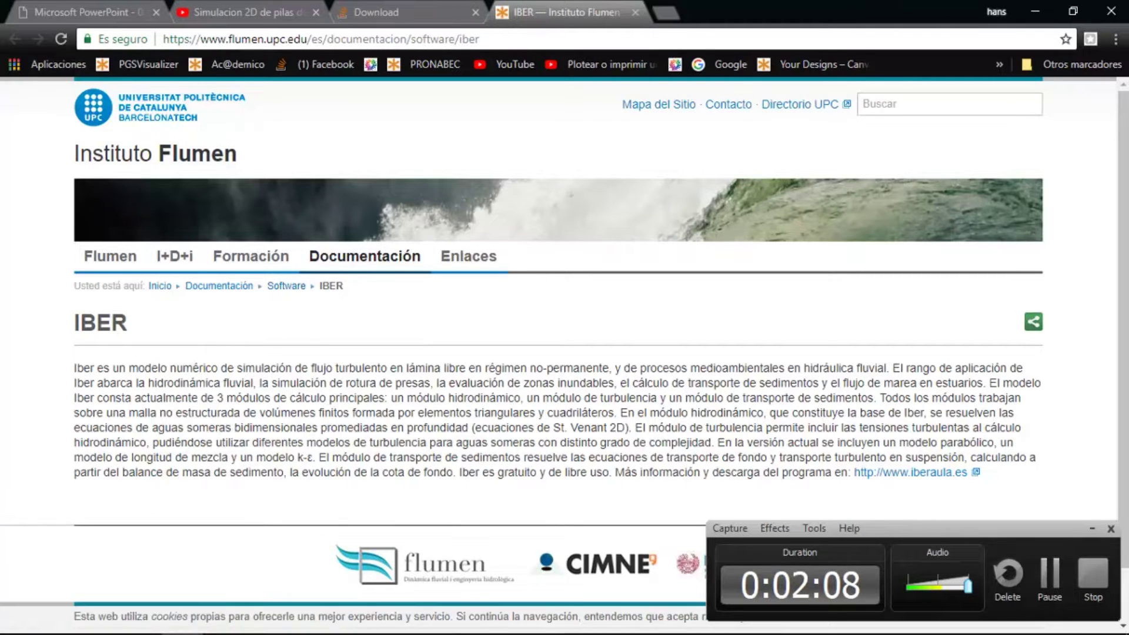
- Switch to File Explorer and open the iber folder inside Descargas
left_click(141, 619)
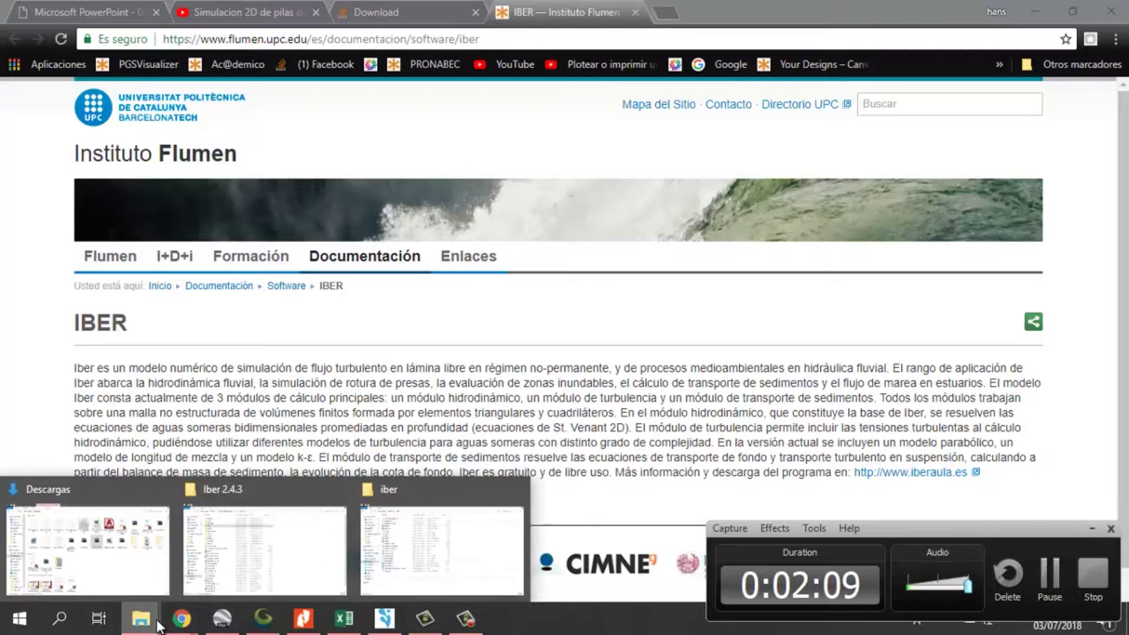
left_click(159, 545)
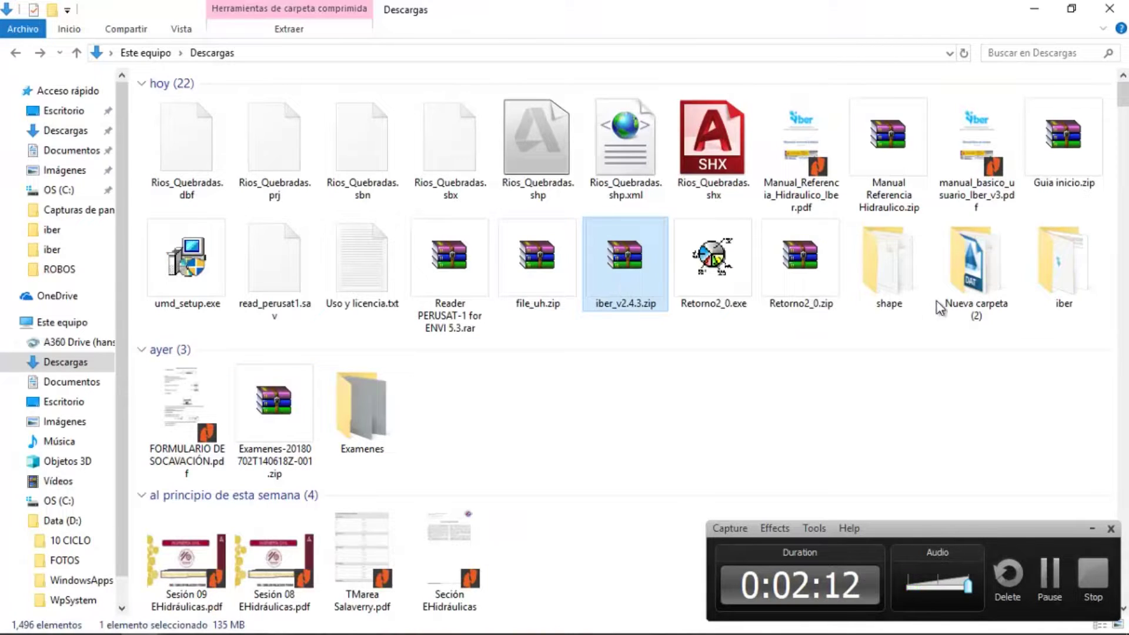
left_click(1065, 269)
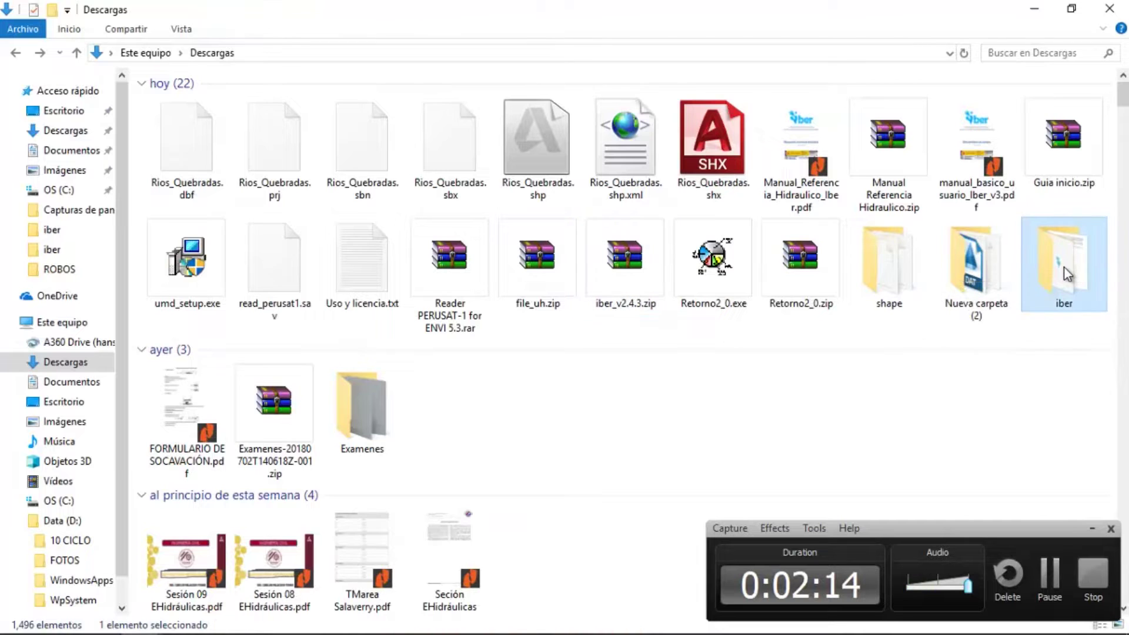
double_click(1063, 266)
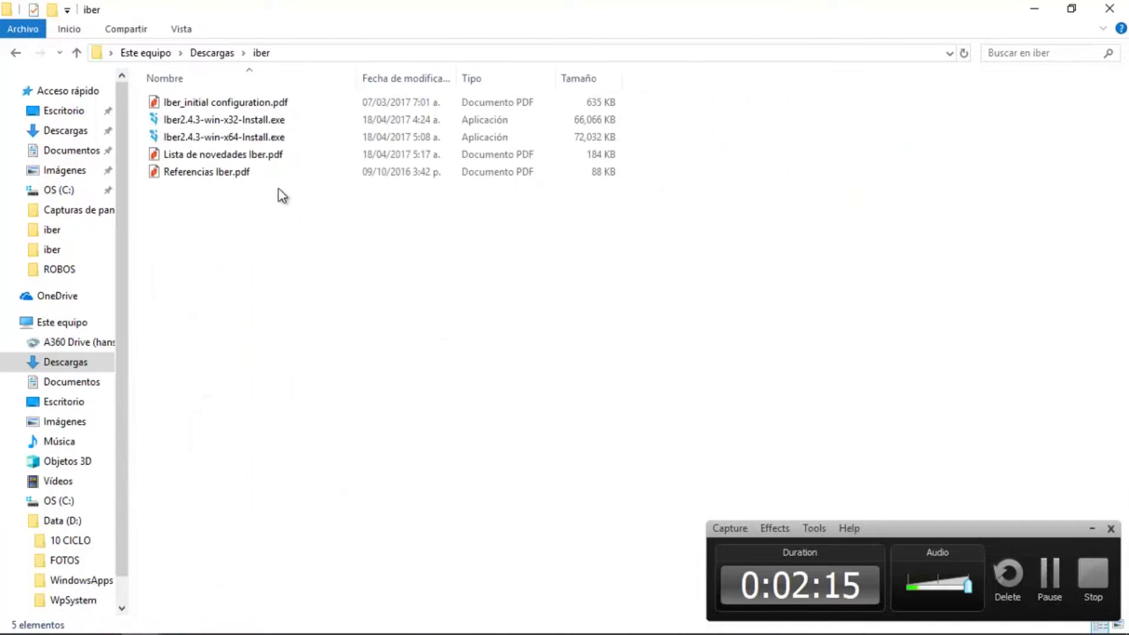
- Examine the 32-bit and 64-bit Iber 2.4.3 installers and the launch options available for the x64 one
left_click(233, 137)
left_click(208, 121)
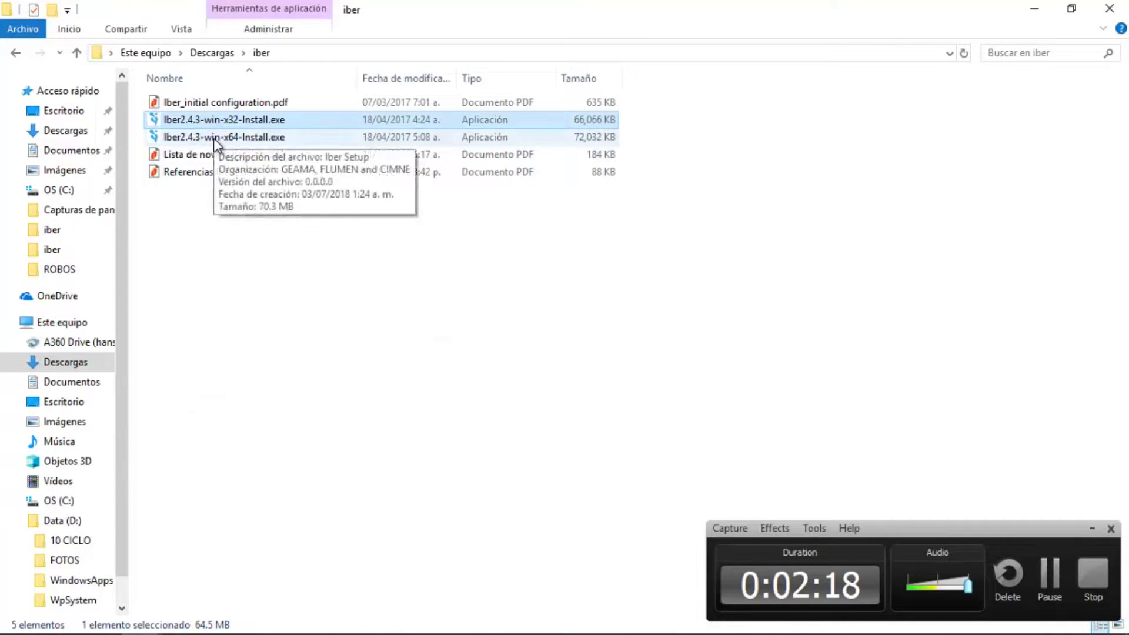
left_click(217, 138)
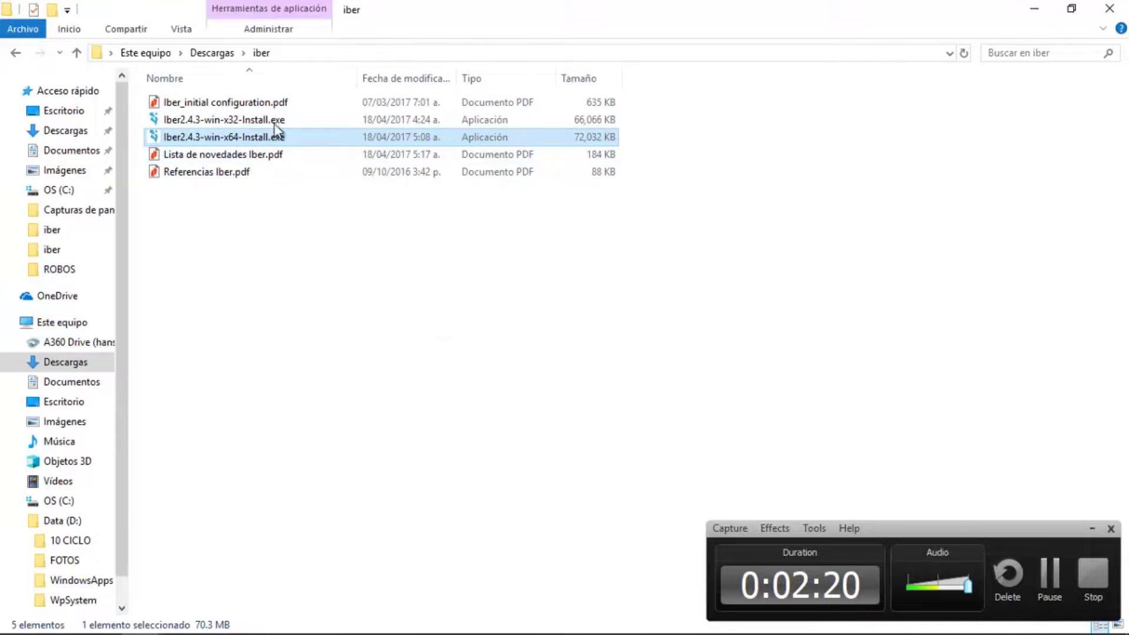
double_click(238, 139)
right_click(237, 139)
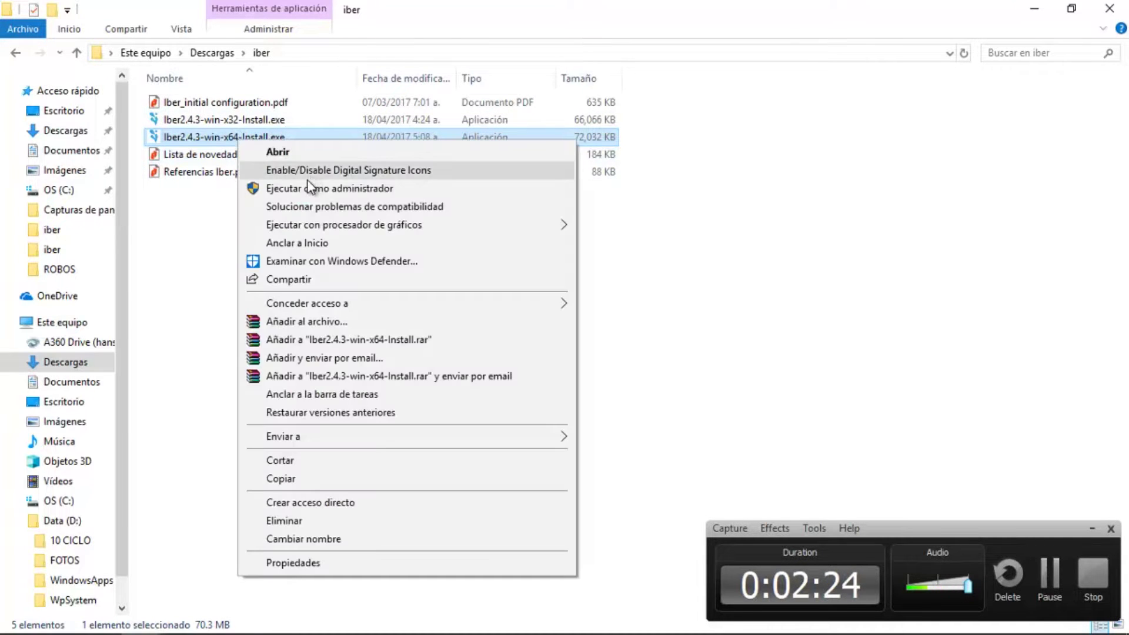
left_click(680, 263)
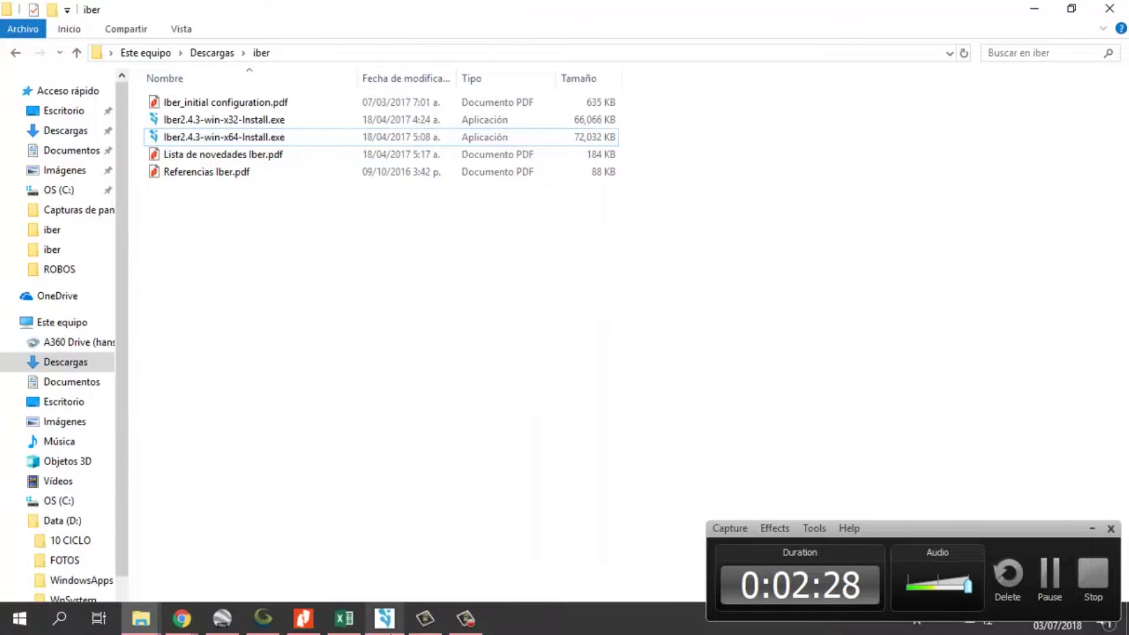
key("super")
type("iber")
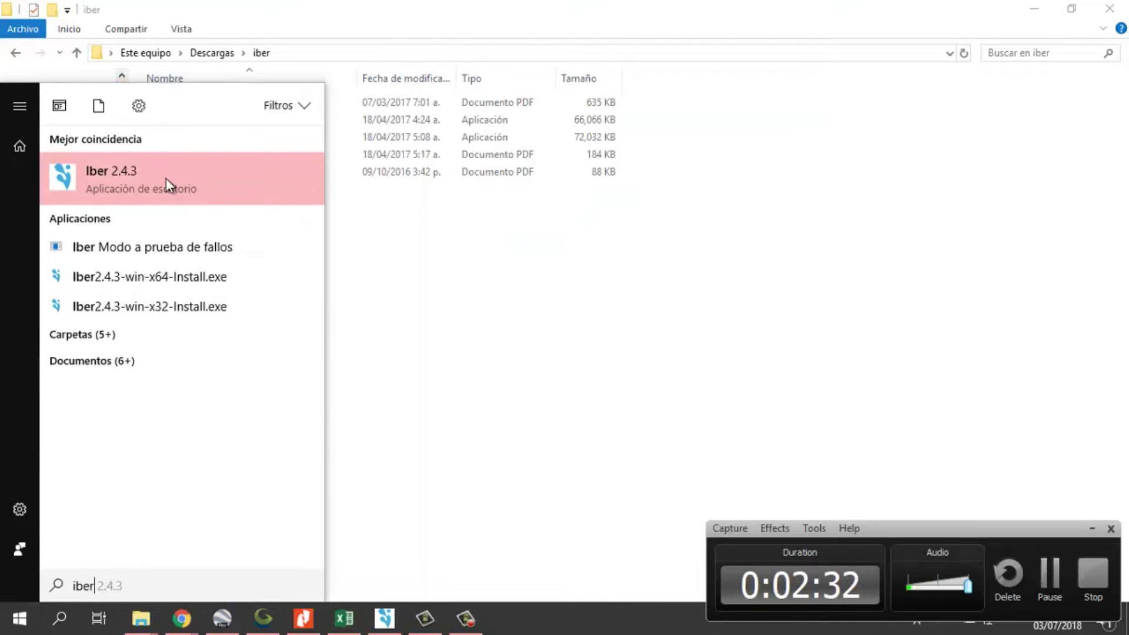
left_click(416, 277)
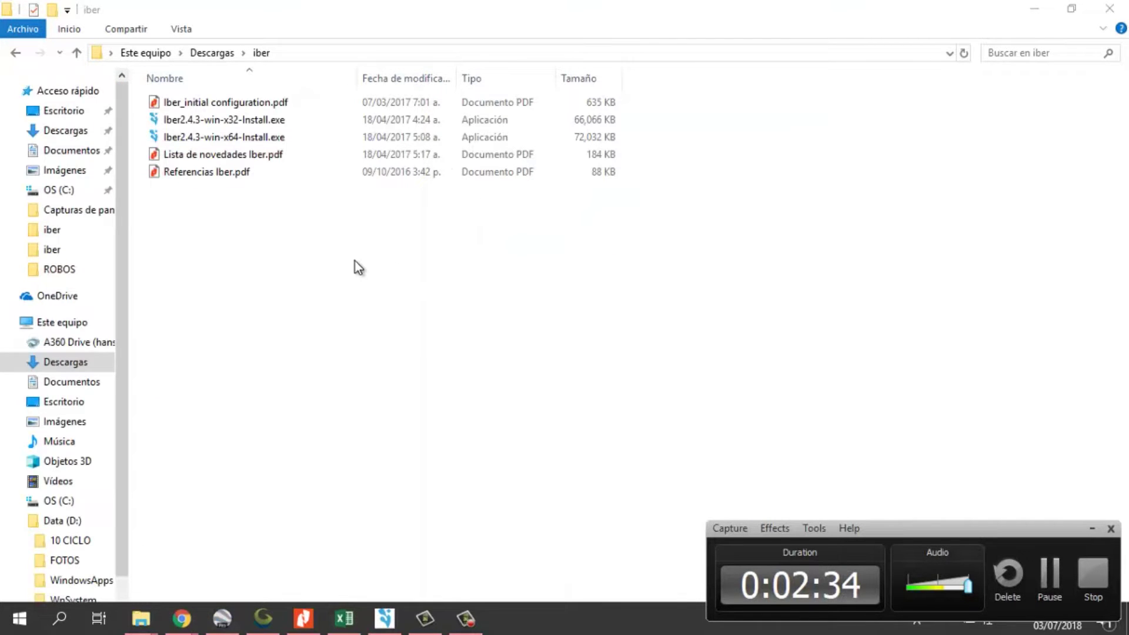
key("super")
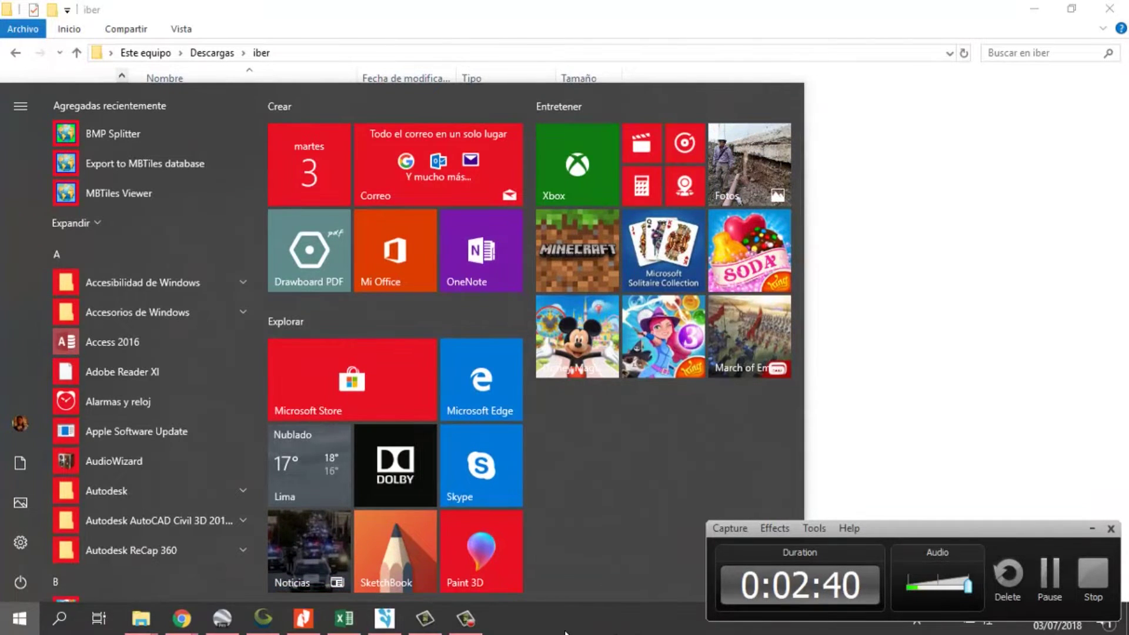
left_click(582, 629)
key("super")
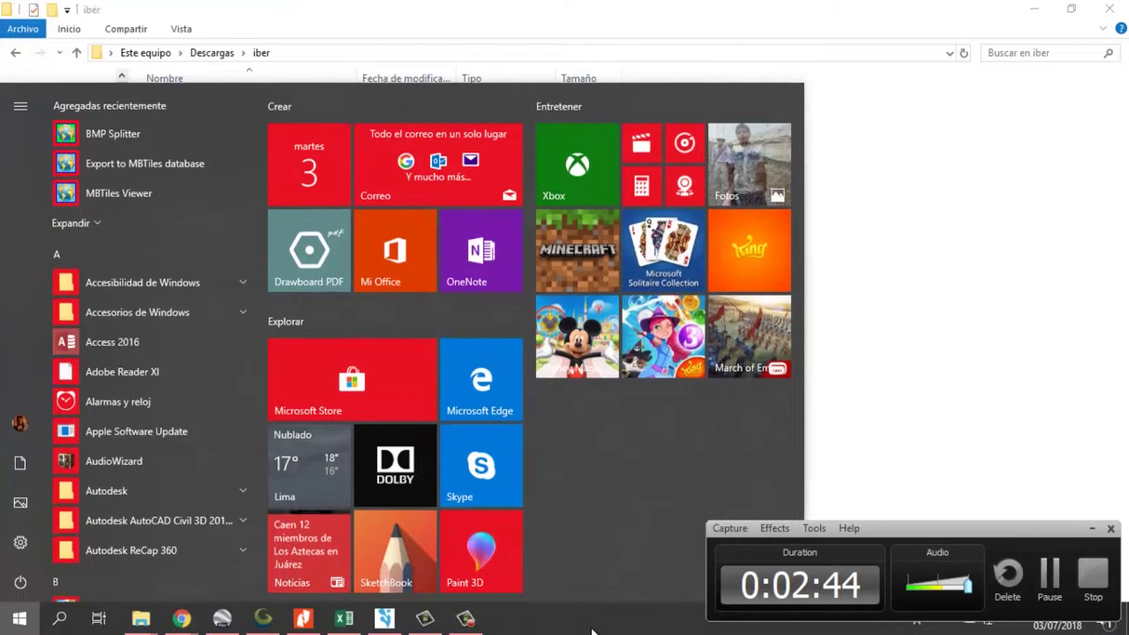
type("iber")
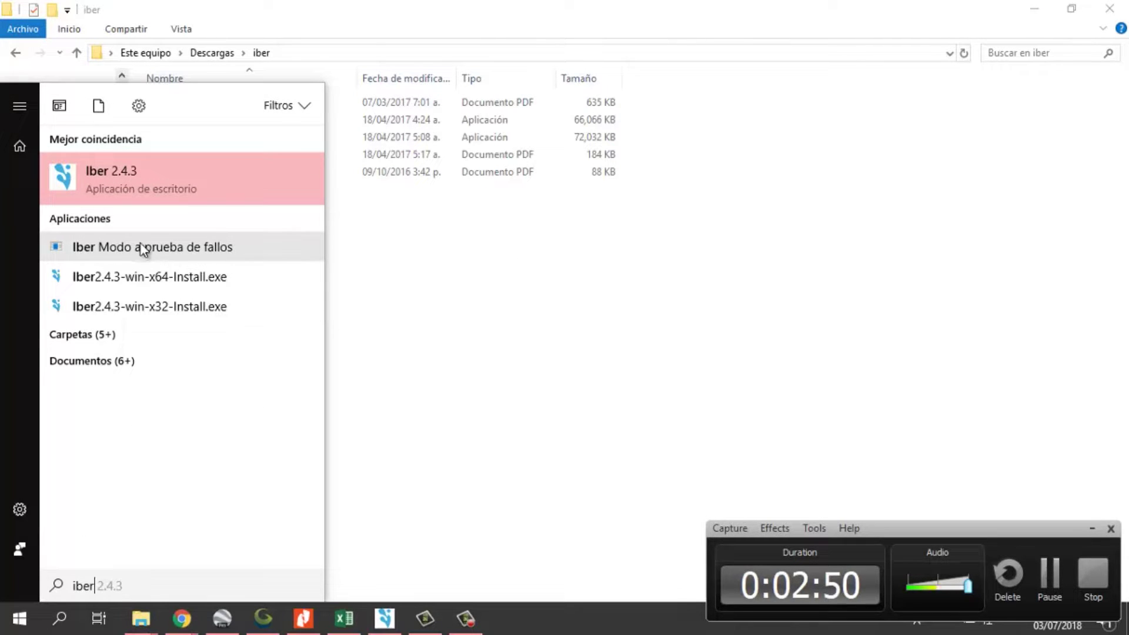
left_click(595, 283)
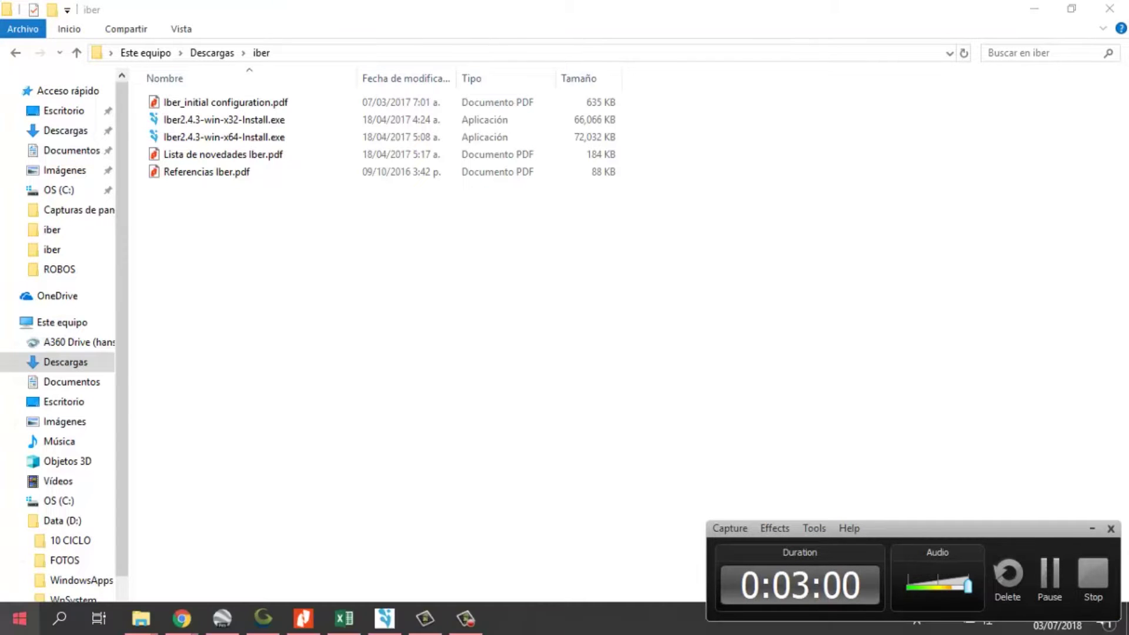
left_click(20, 618)
left_click(22, 566)
type("iber")
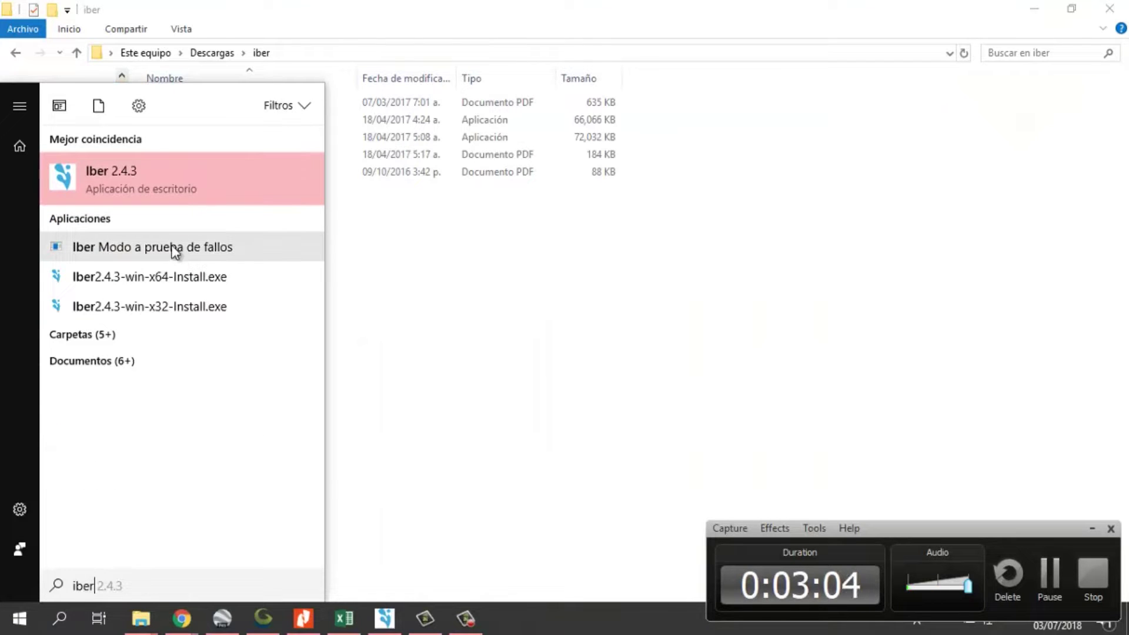
left_click(582, 337)
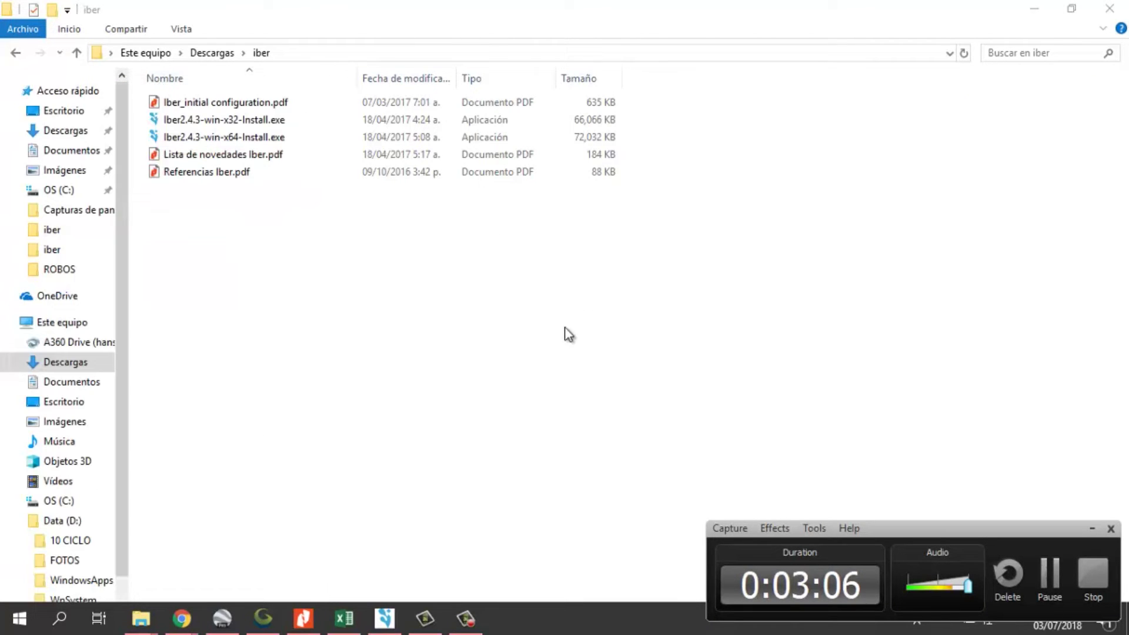
- Switch to the running Iber session with project mod15 and close it
left_click(385, 617)
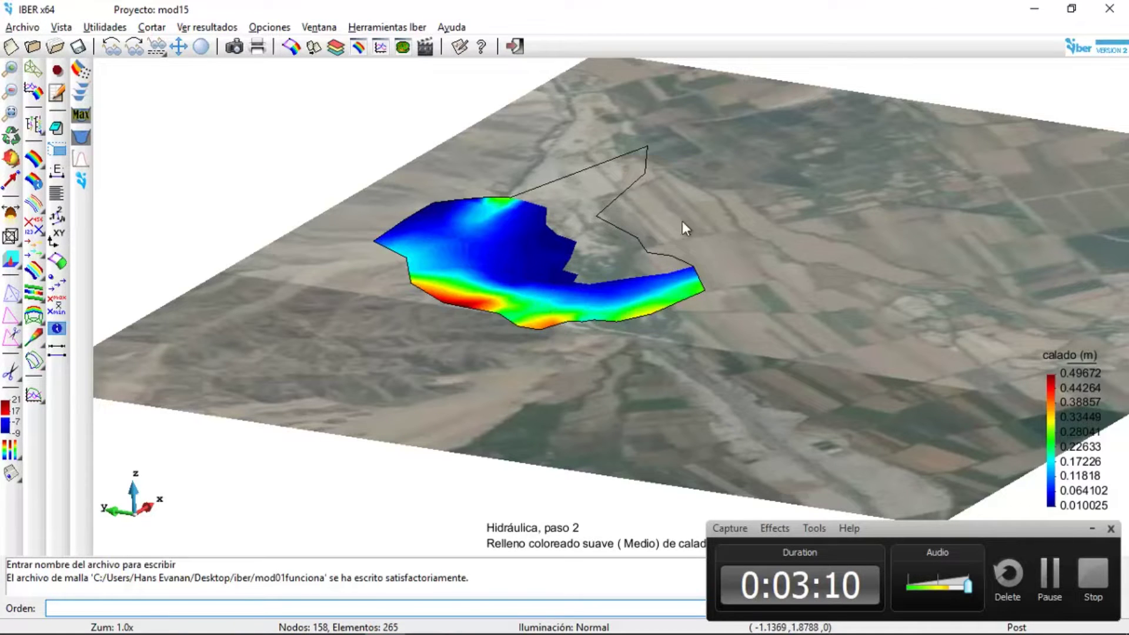
left_click(1110, 9)
left_click(462, 272)
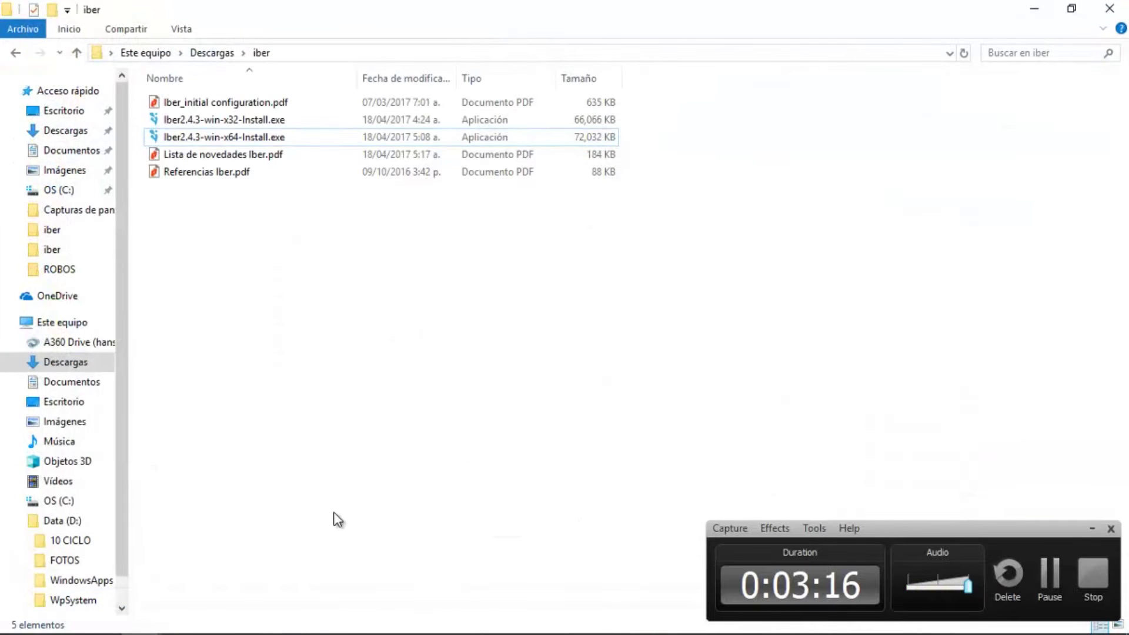
- Search the installed programs for iber and launch Iber 2.4.3
left_click(19, 618)
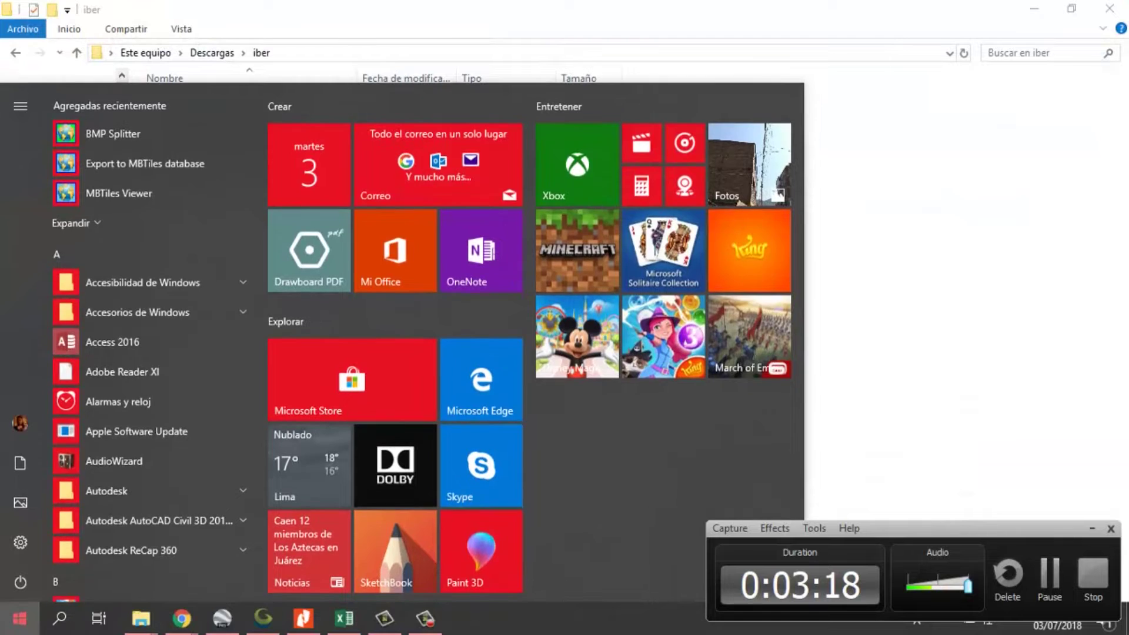
type("iber")
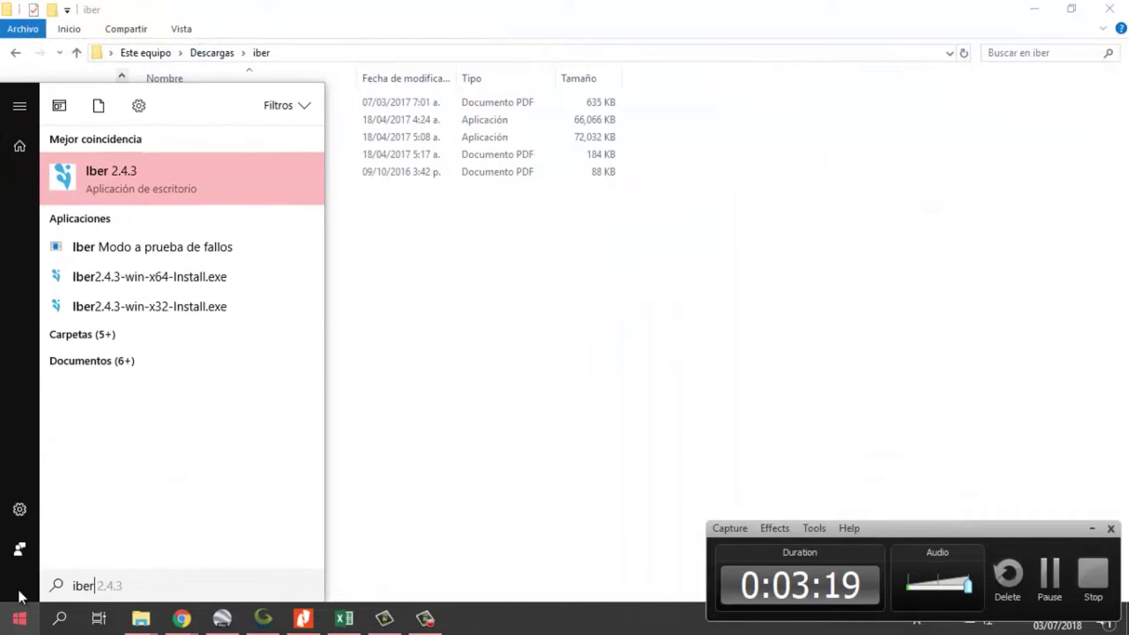
left_click(119, 182)
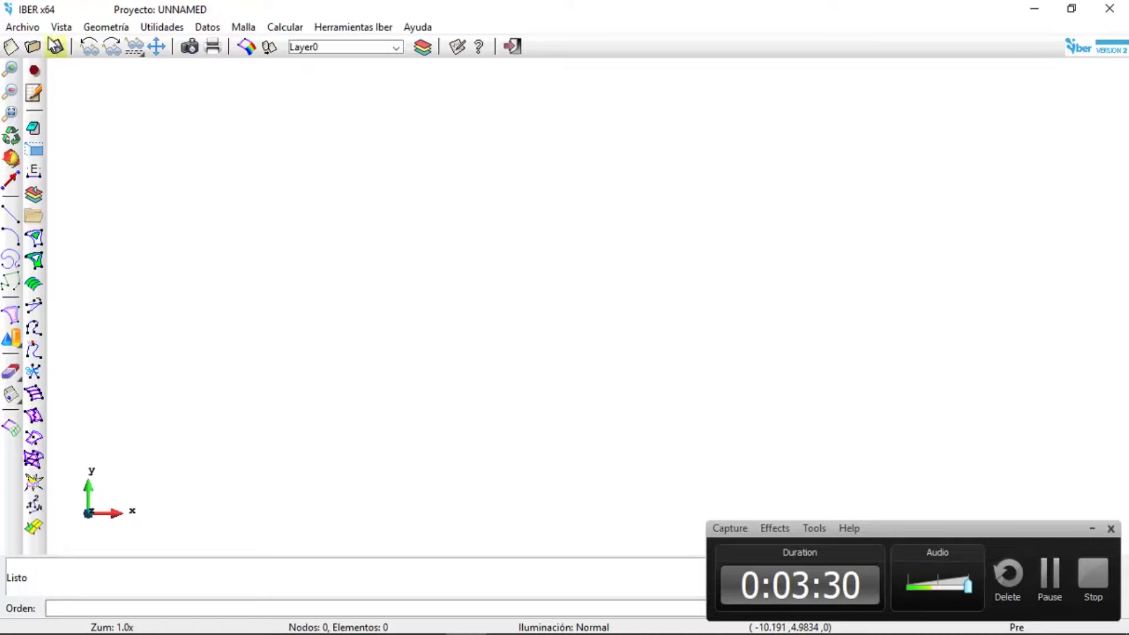
- Save the empty project as mod16 in the iber folder
left_click(24, 27)
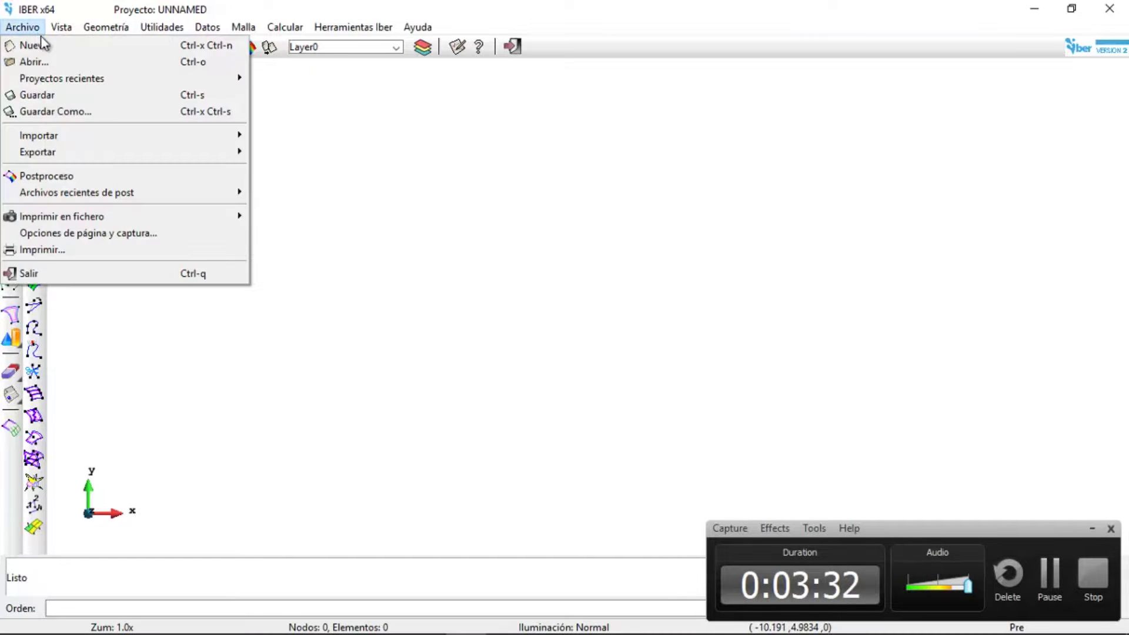
left_click(83, 111)
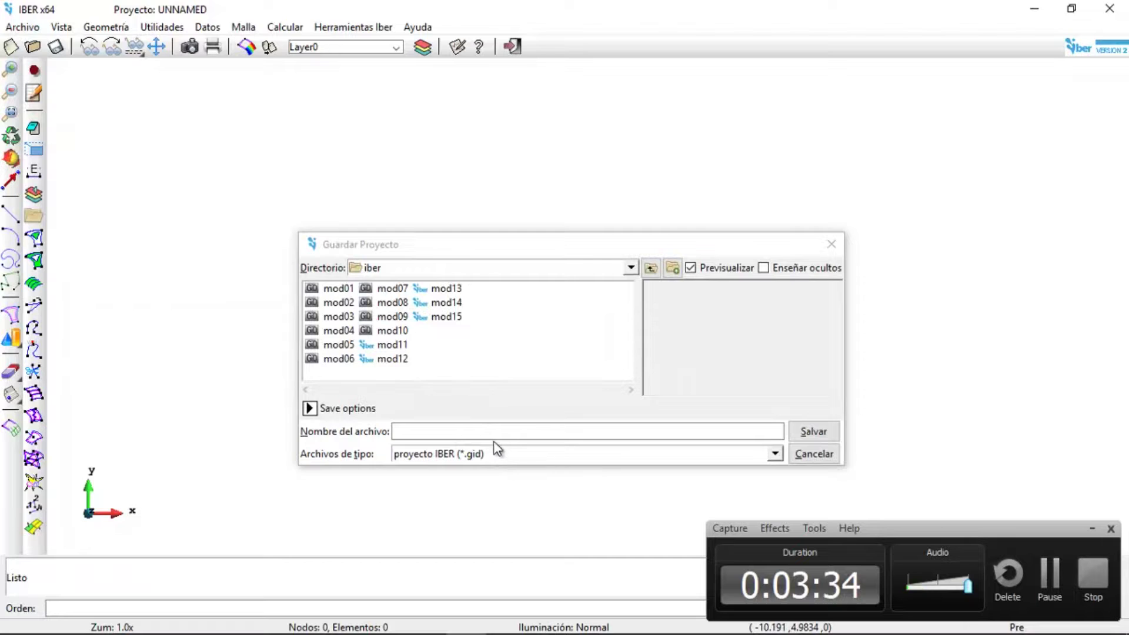
left_click(483, 438)
type("mod16")
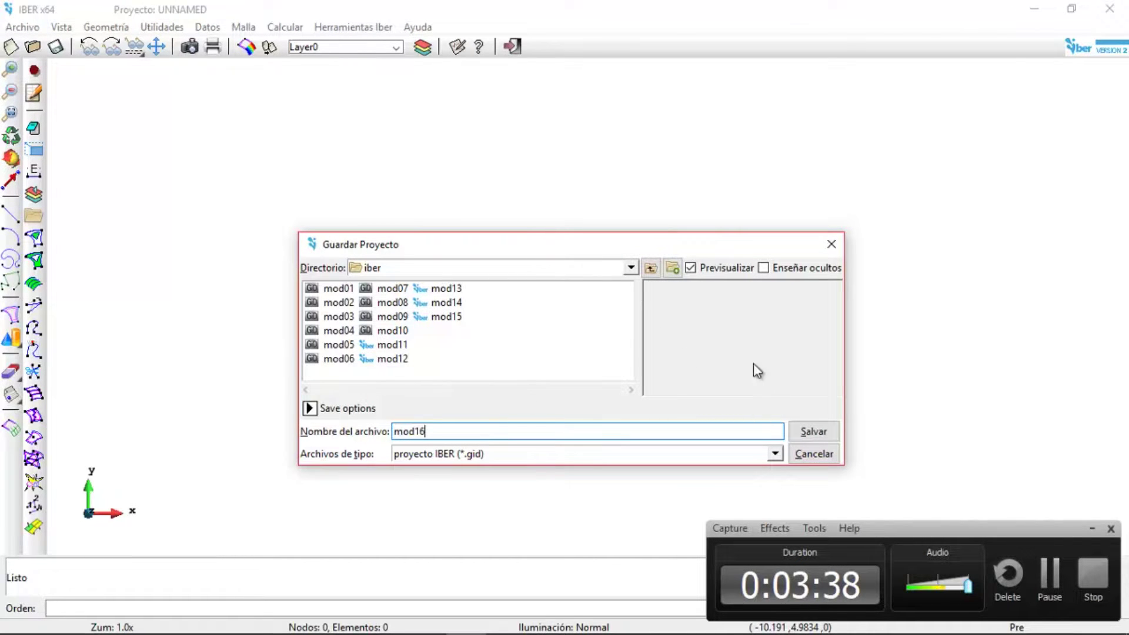
left_click(808, 429)
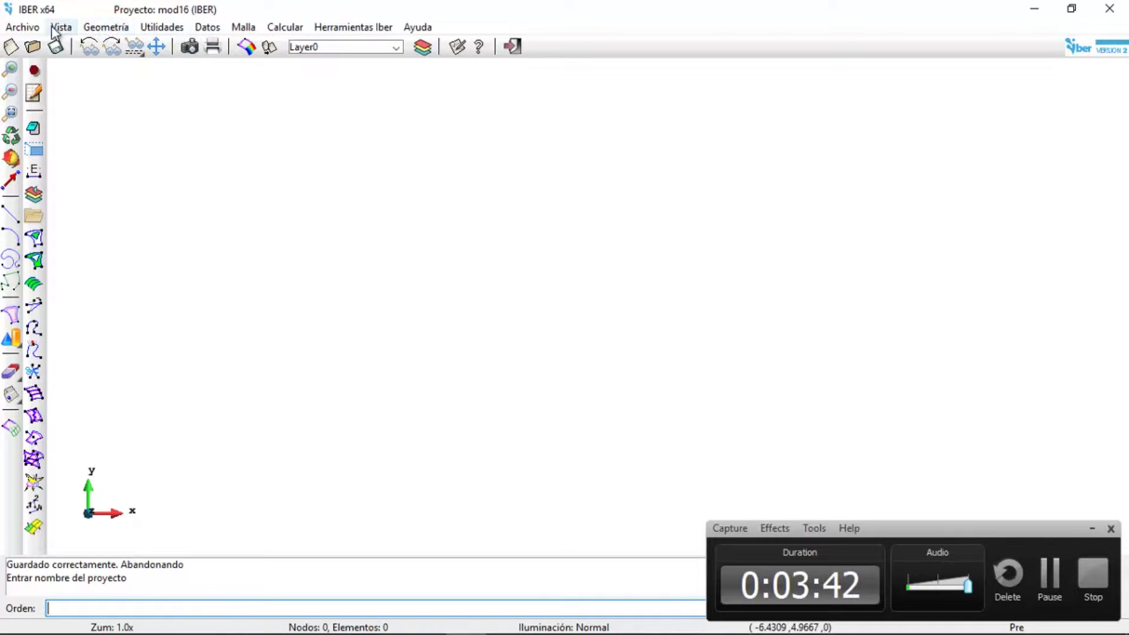
- Start a new RTIN and choose ASCIIIXD.asc from the iber folder on the Desktop as its original MDT file
left_click(347, 28)
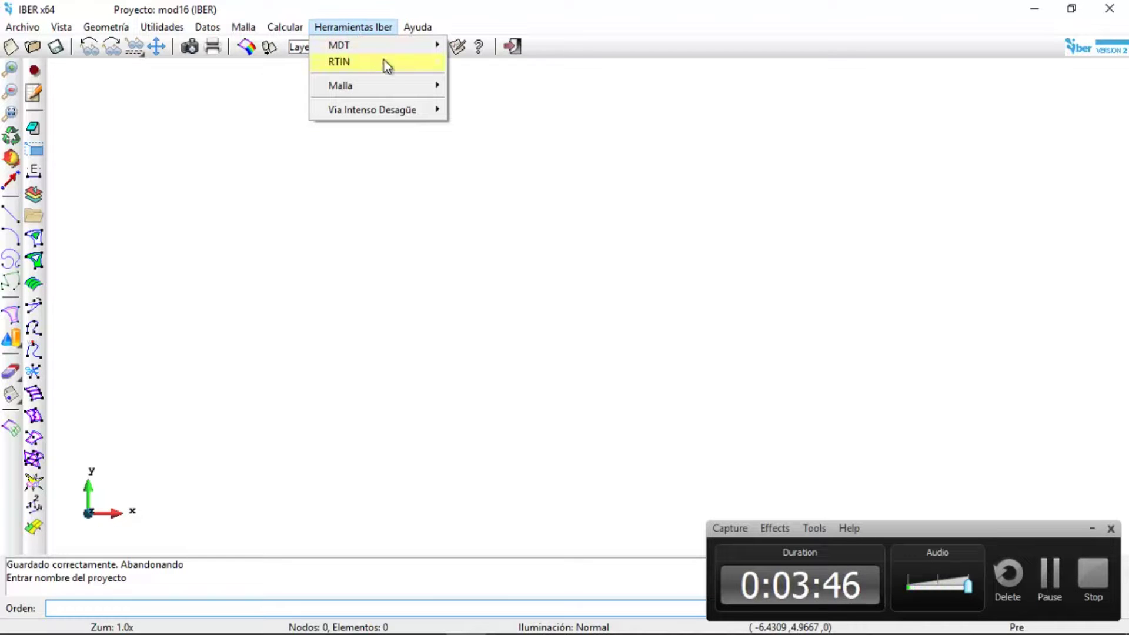
mouse_move(384, 60)
left_click(490, 61)
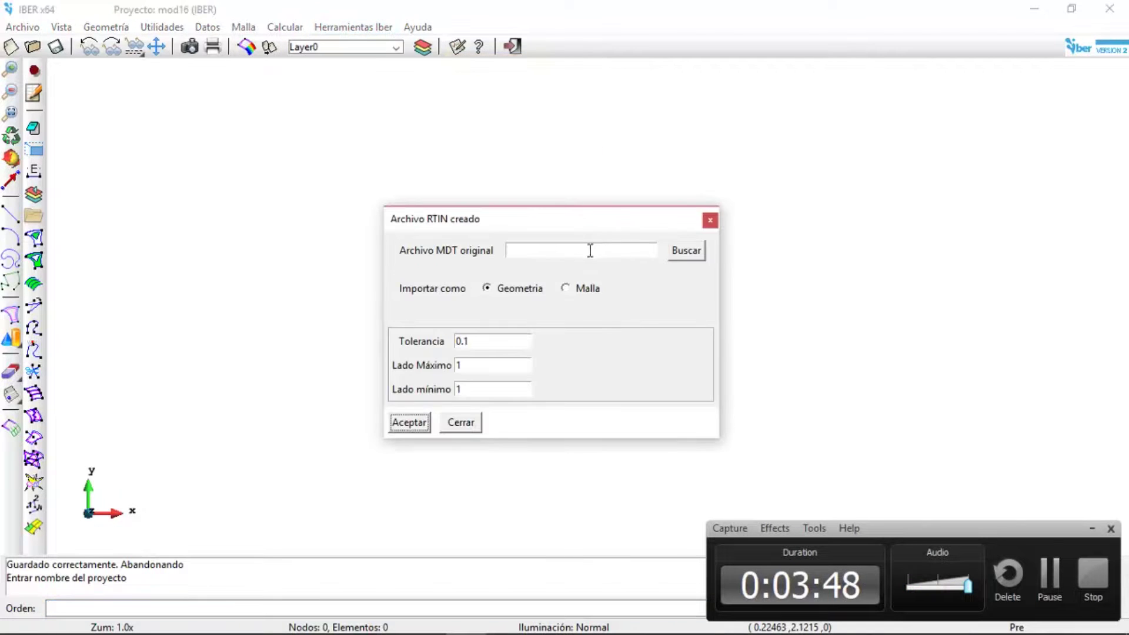
left_click(697, 254)
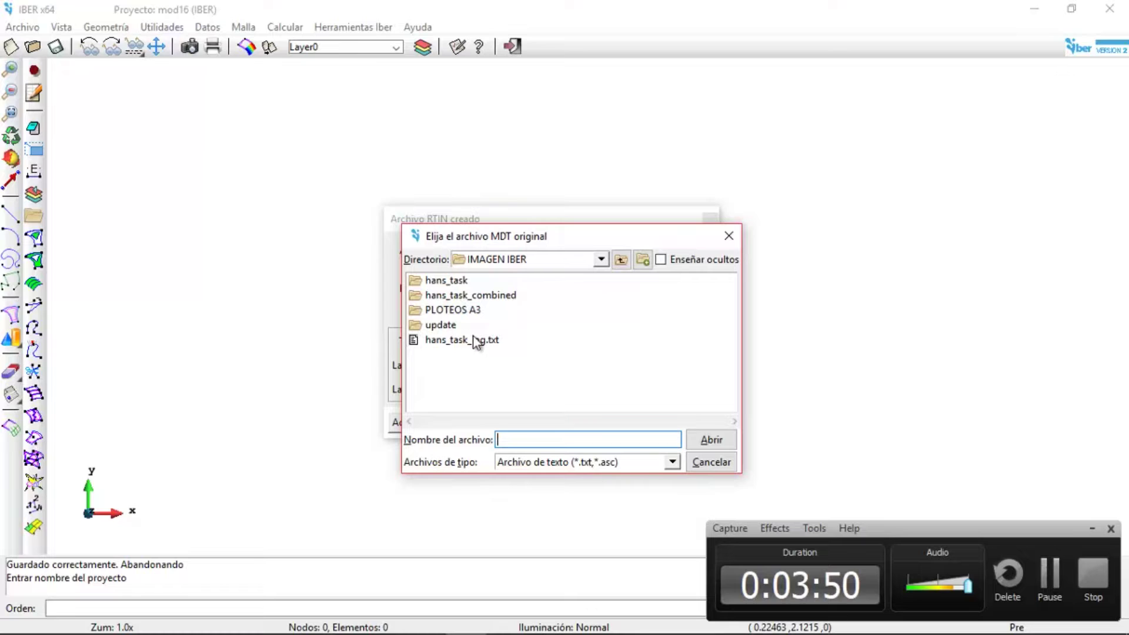
left_click(591, 264)
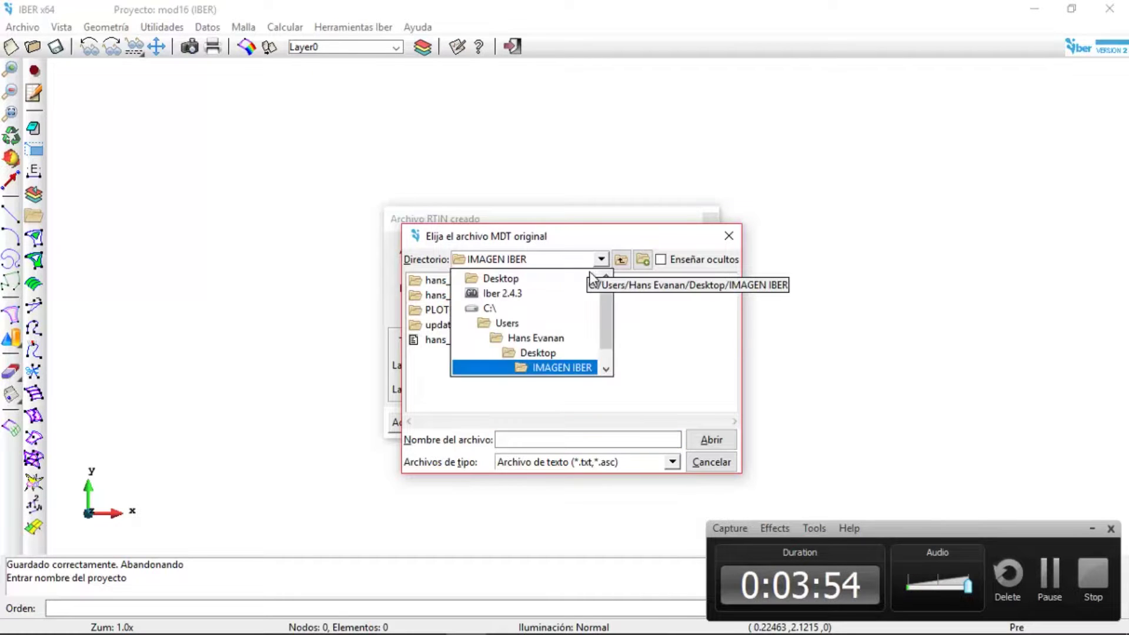
left_click(556, 353)
left_click_drag(649, 419, 593, 425)
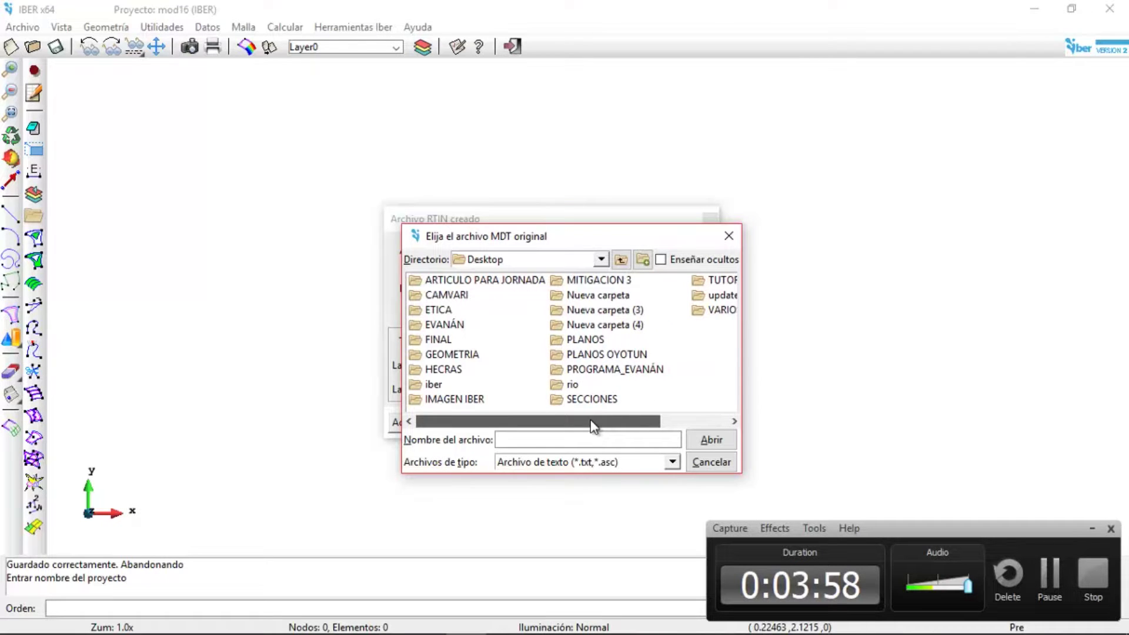
double_click(441, 384)
left_click(462, 300)
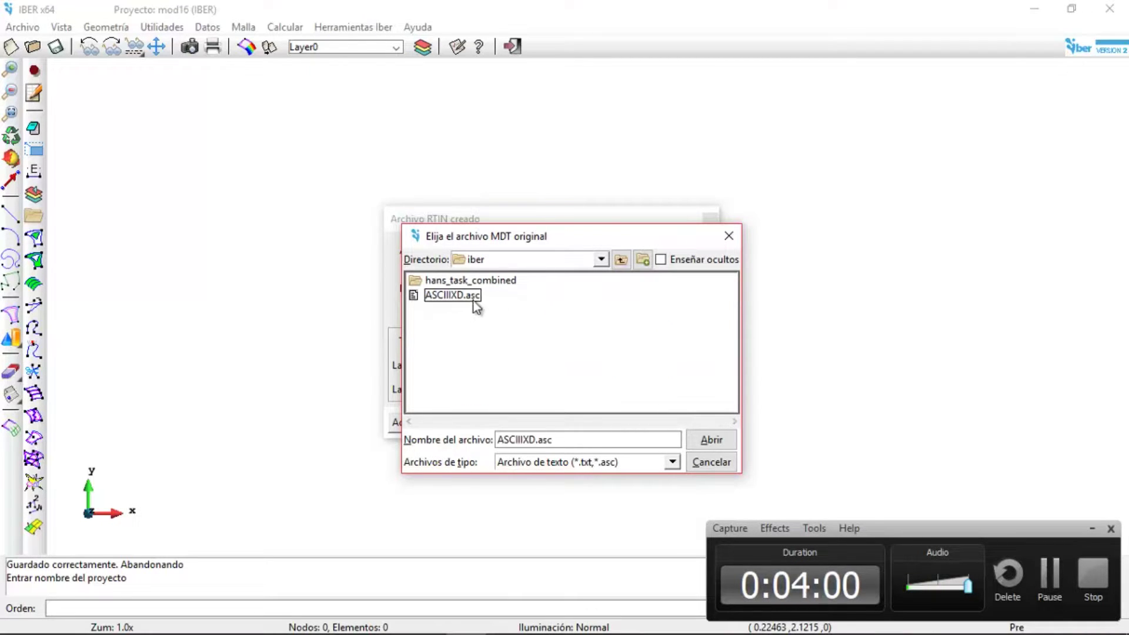
left_click(713, 440)
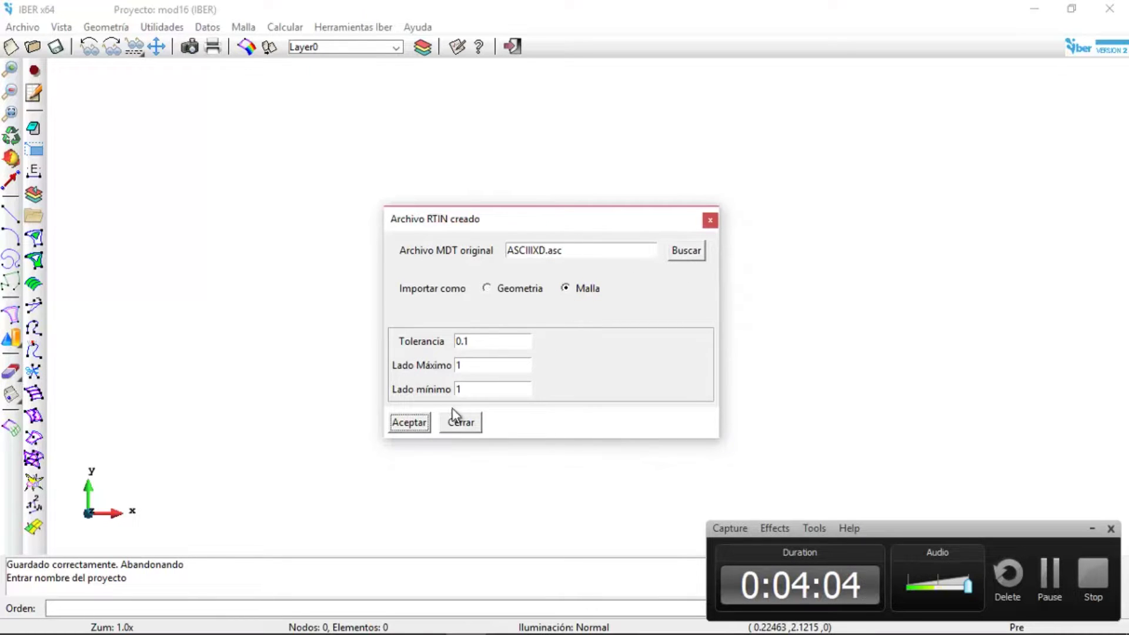
- Create the RTIN with tolerance 0.1 and maximum and minimum sides of 1, and import it as a mesh (Malla)
left_click(412, 424)
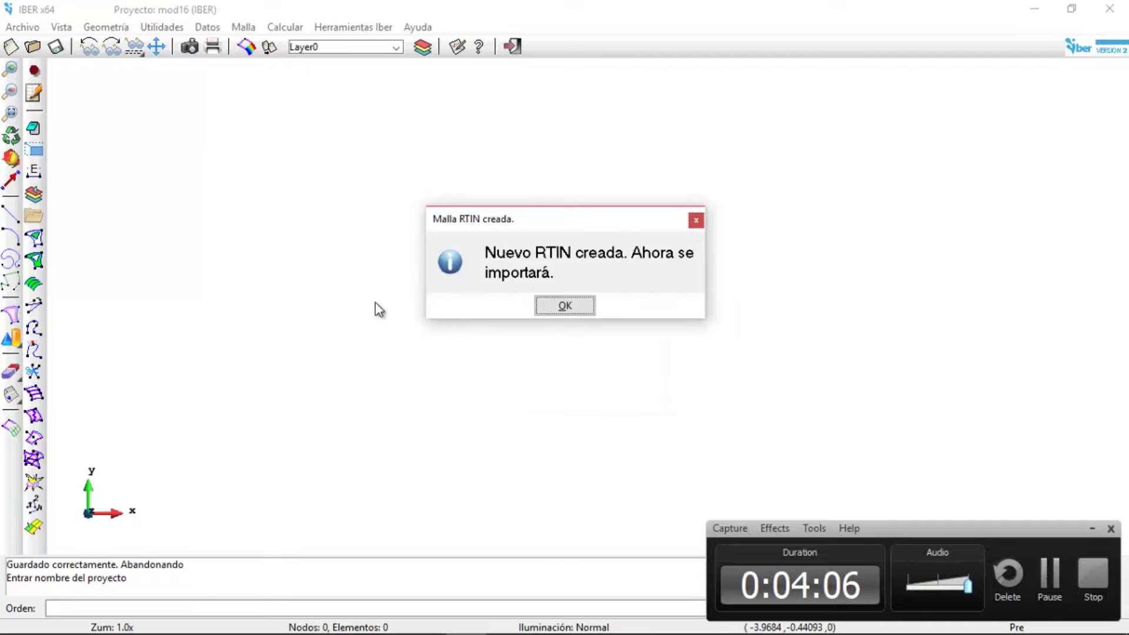
left_click(565, 306)
left_click(551, 293)
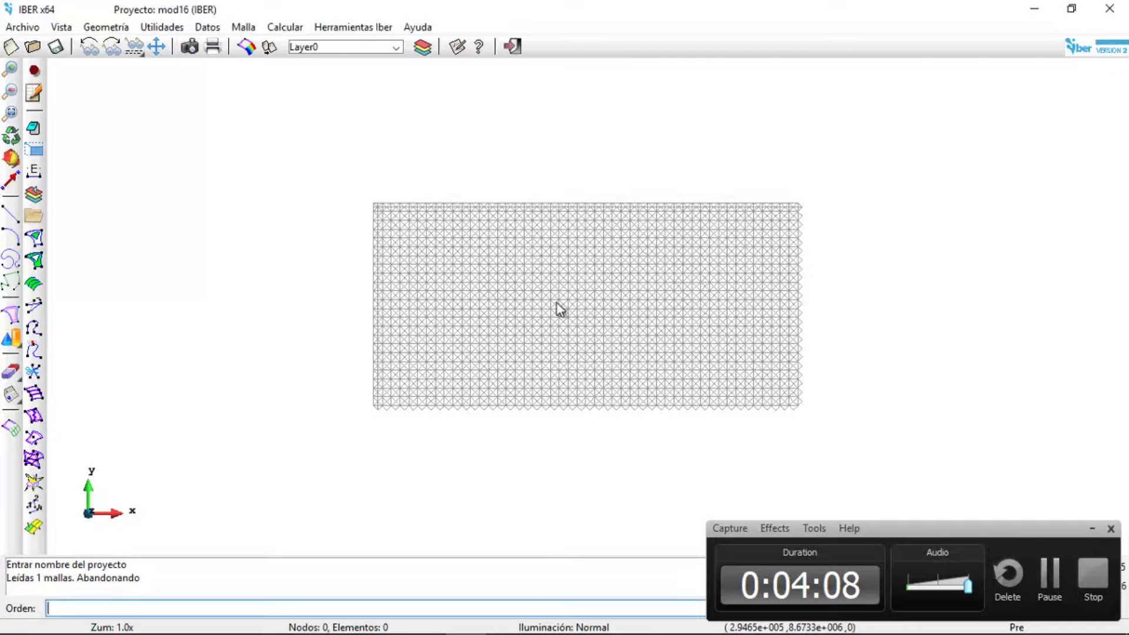
- Examine the relief of the imported terrain mesh in 3D from an oblique viewpoint
left_click(11, 135)
left_click_drag(464, 358, 612, 254)
scroll(637, 290, "up", 5)
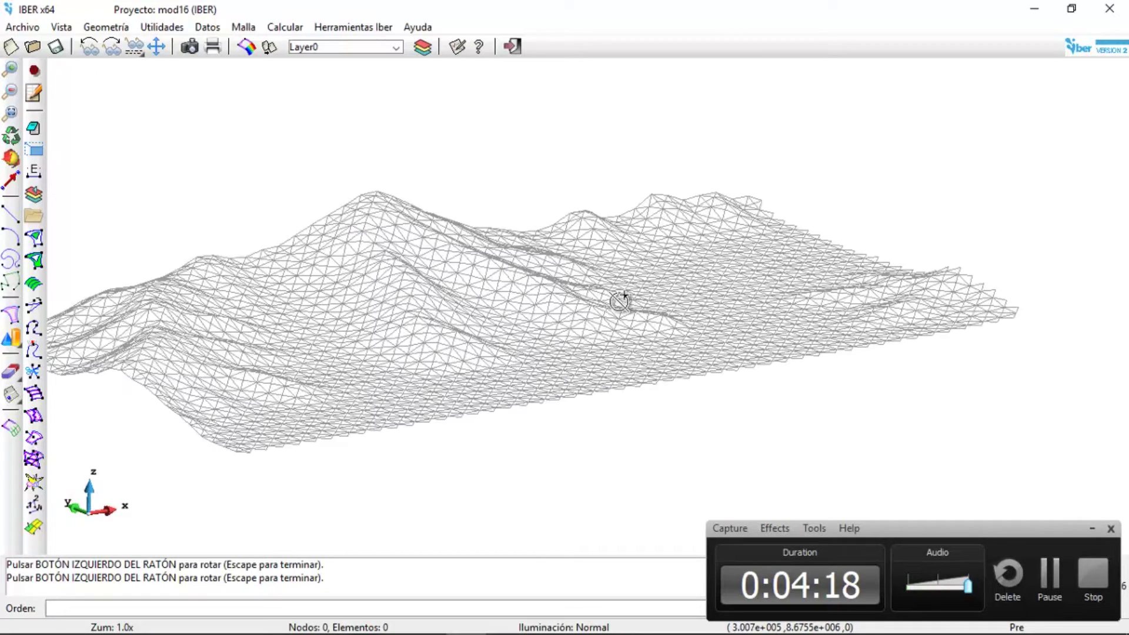
left_click_drag(578, 323, 605, 326)
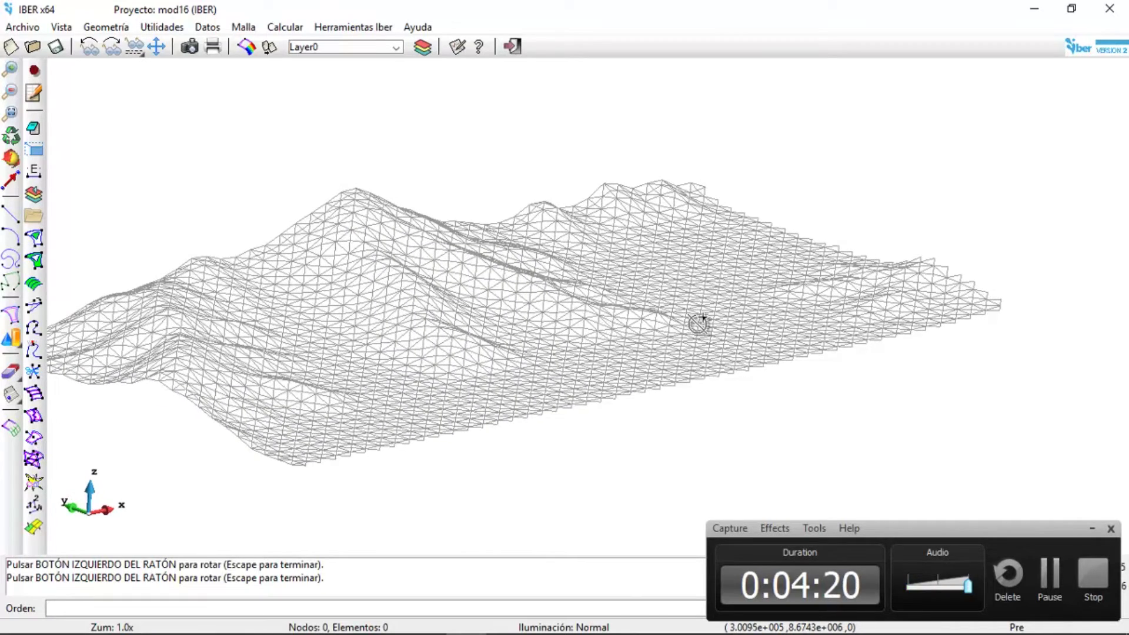
left_click_drag(698, 323, 692, 324)
scroll(612, 315, "down", 3)
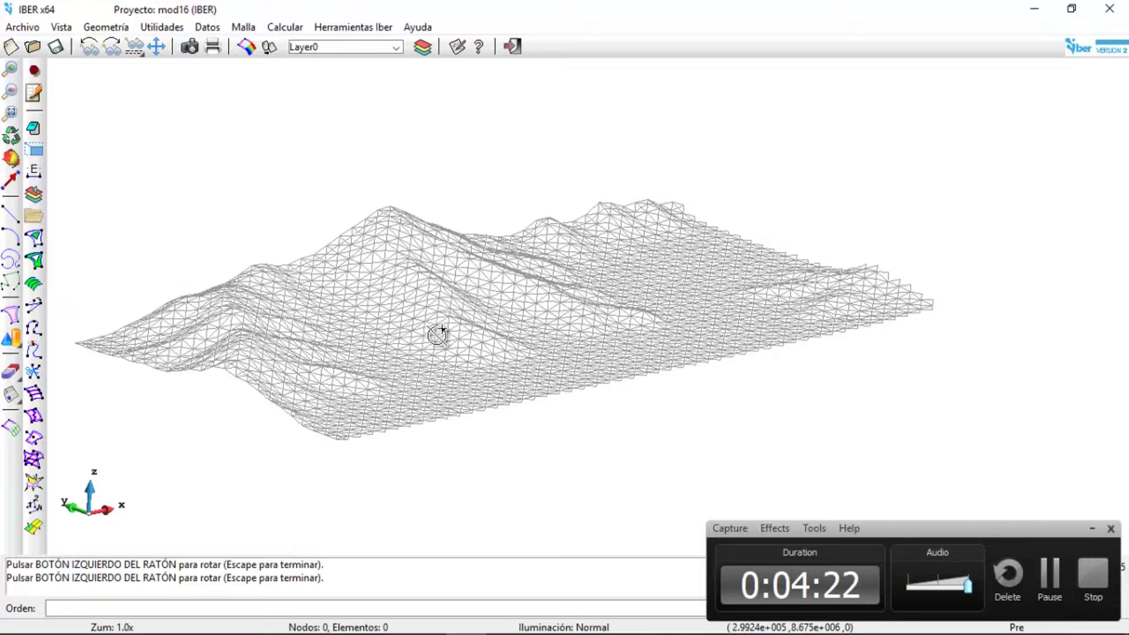
- Switch to Google Earth Pro to compare the river reach around the CAPTACIÓN marker with the terrain mesh, and return to Iber
key("alt+Tab")
key("Tab")
key("Tab")
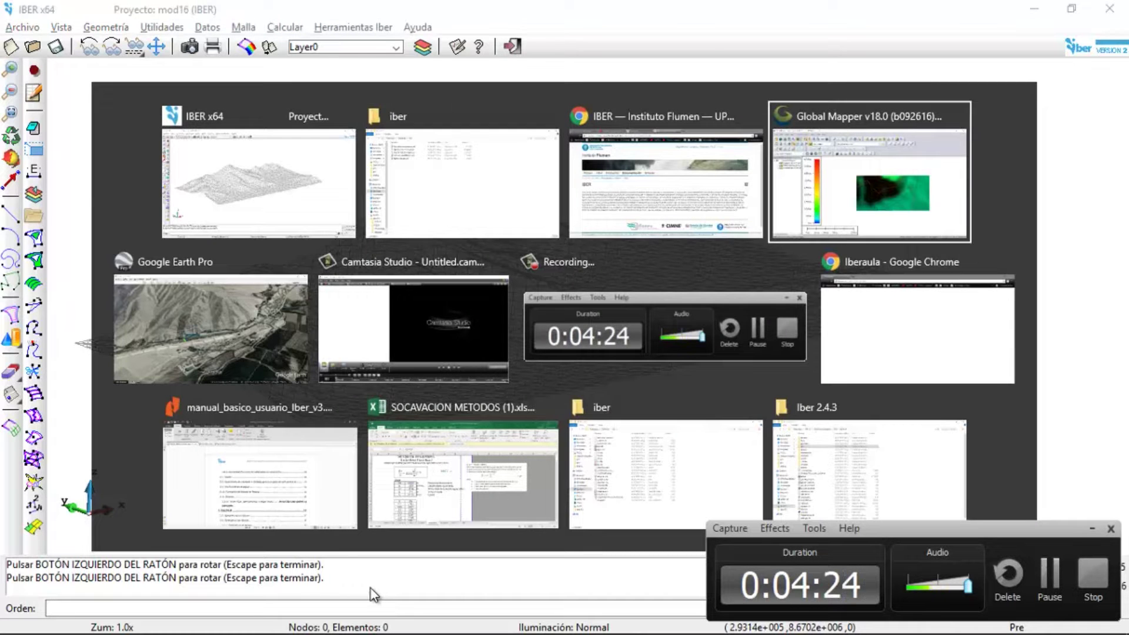
key("alt+Tab")
key("Tab")
key("Tab")
key("Tab")
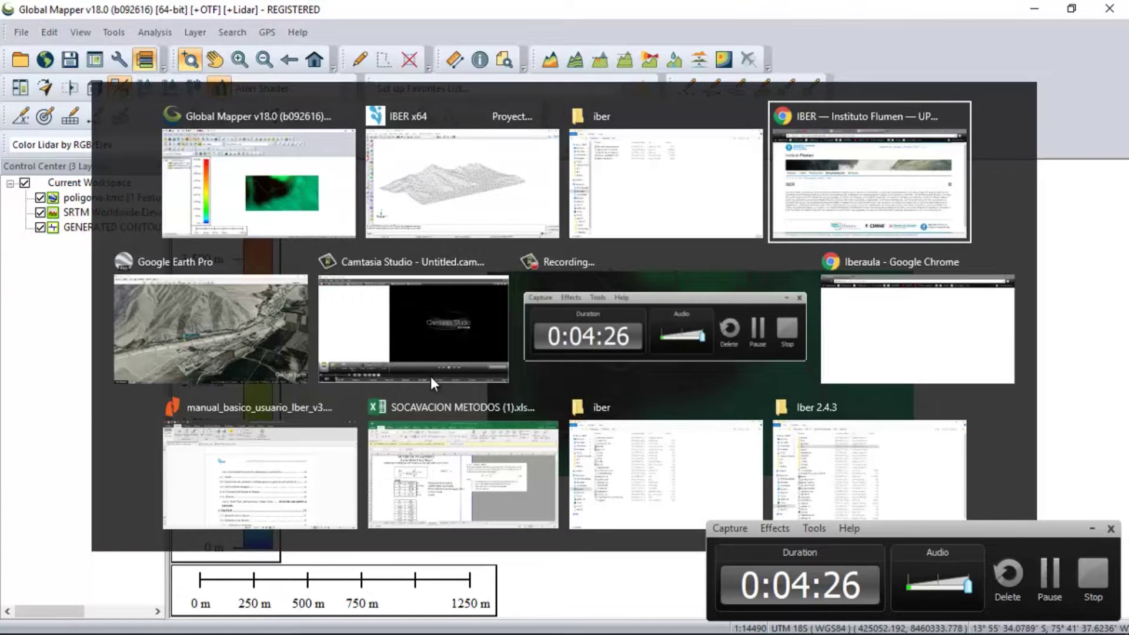
scroll(544, 306, "down", 2)
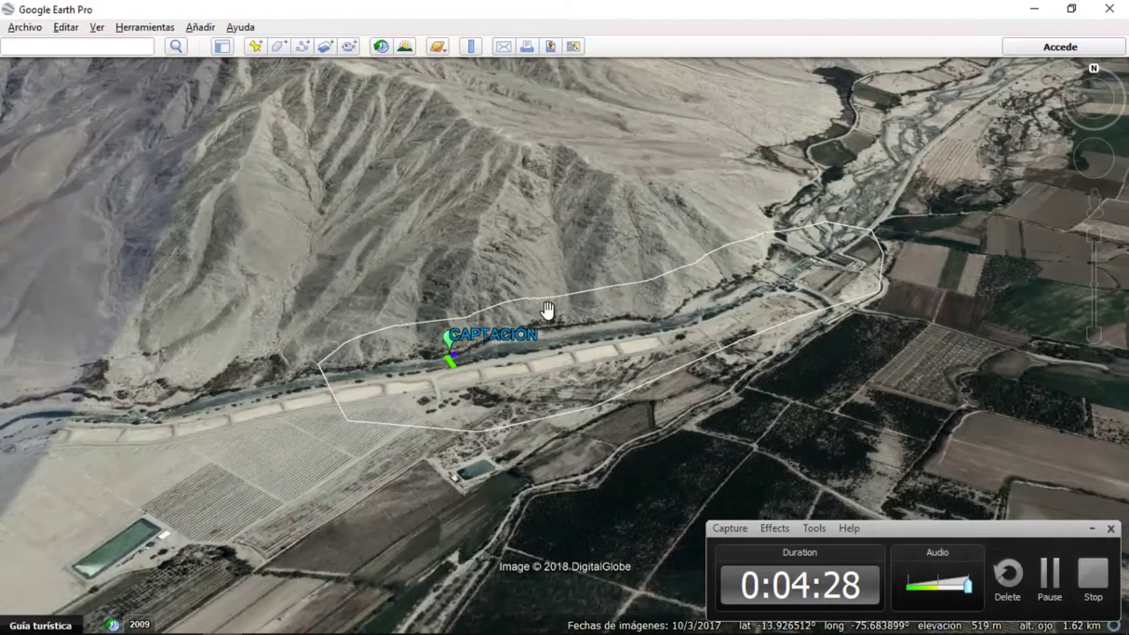
key("alt+Tab")
key("Tab")
key("alt+Tab")
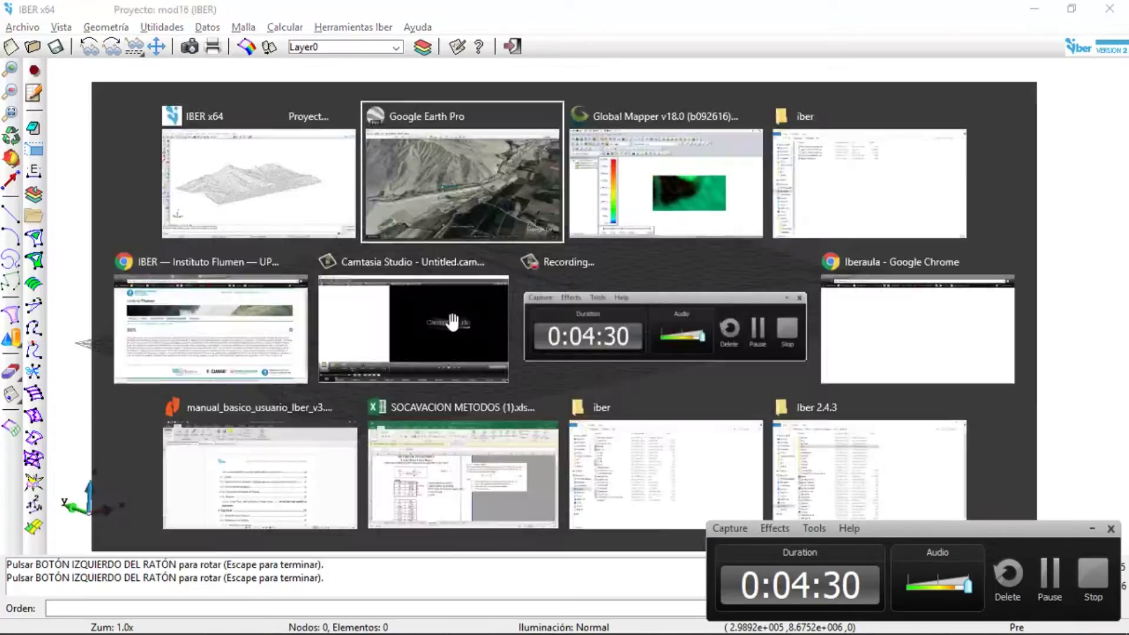
key("alt+Tab")
key("alt+Tab")
key("alt+Tab")
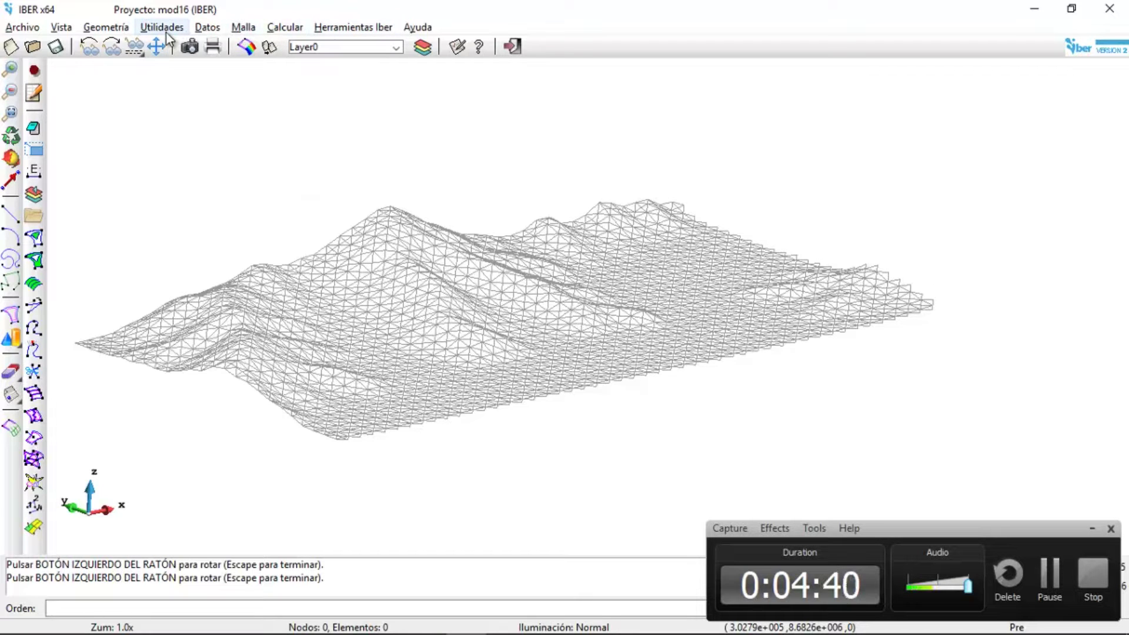
- Examine the hydrodynamic boundary conditions for Entrada 2D, including the flow regime options and the total discharge table over time
left_click(208, 32)
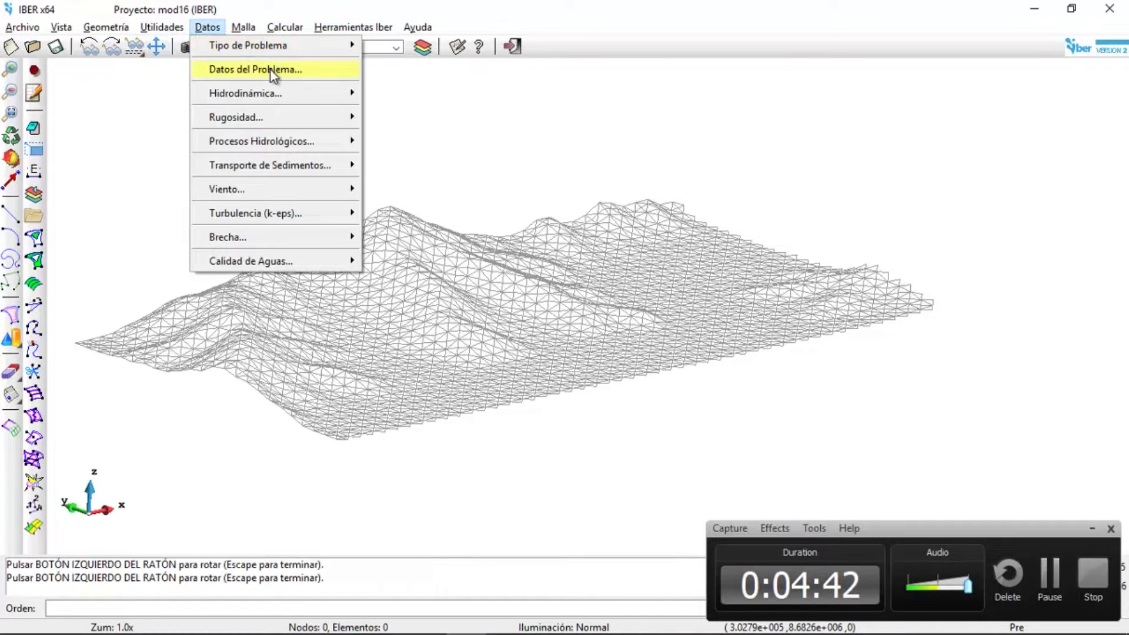
mouse_move(276, 90)
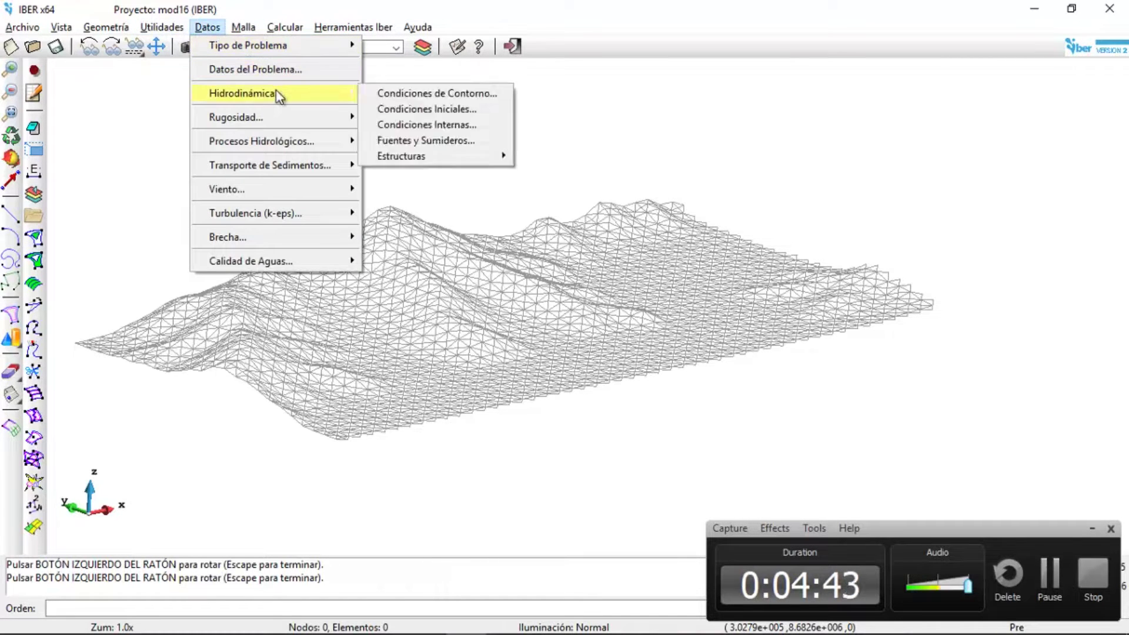
left_click(434, 93)
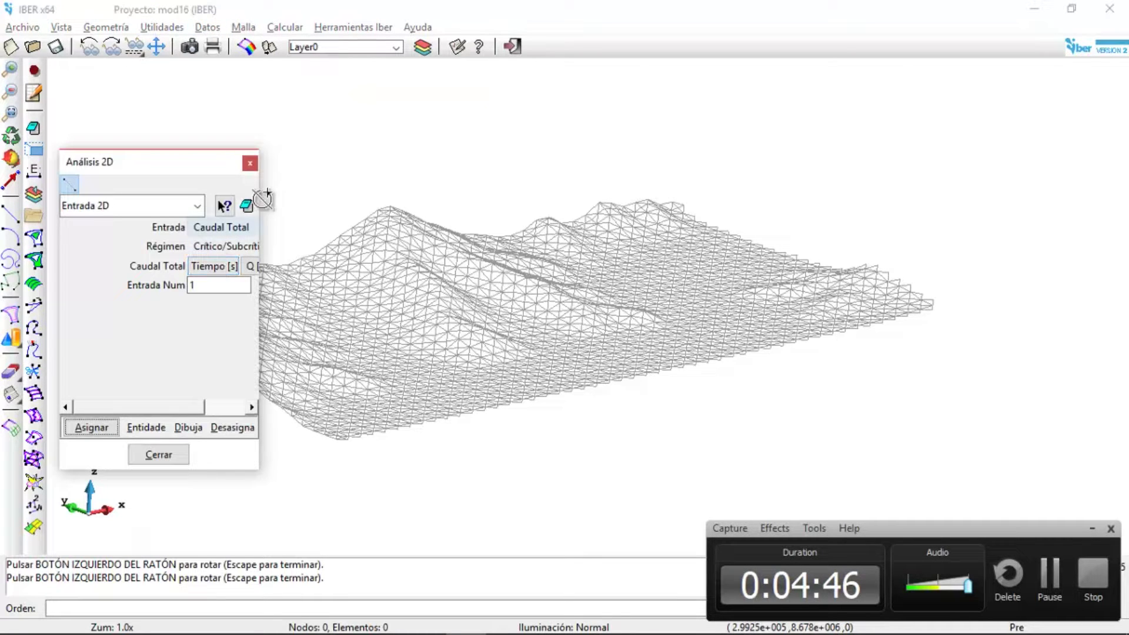
left_click_drag(270, 201, 448, 203)
left_click(293, 243)
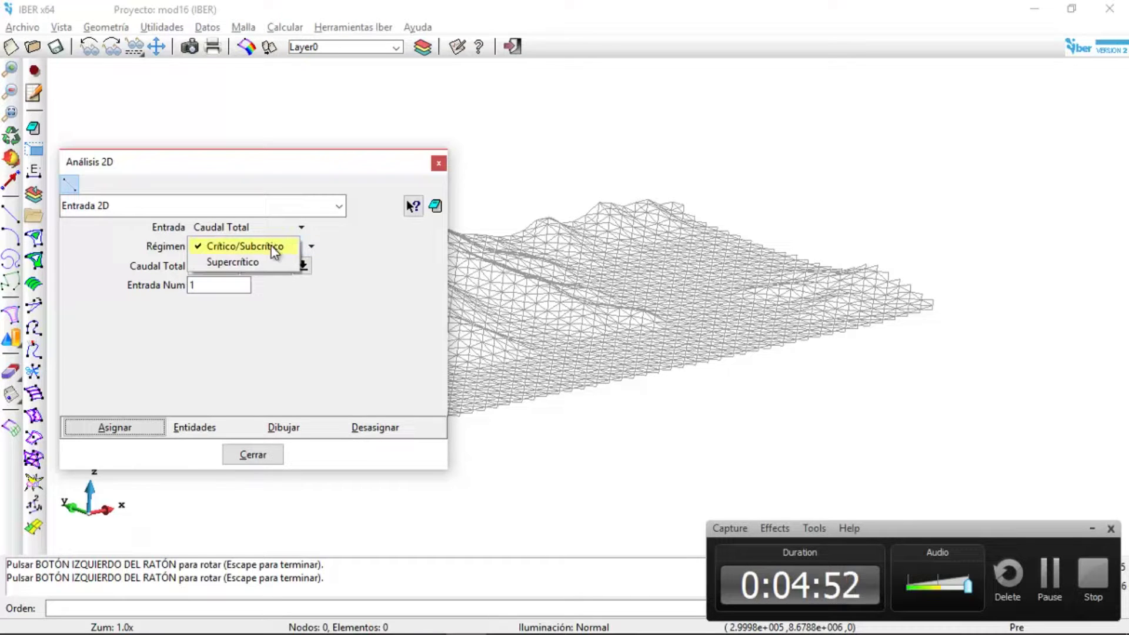
left_click(370, 263)
left_click(215, 267)
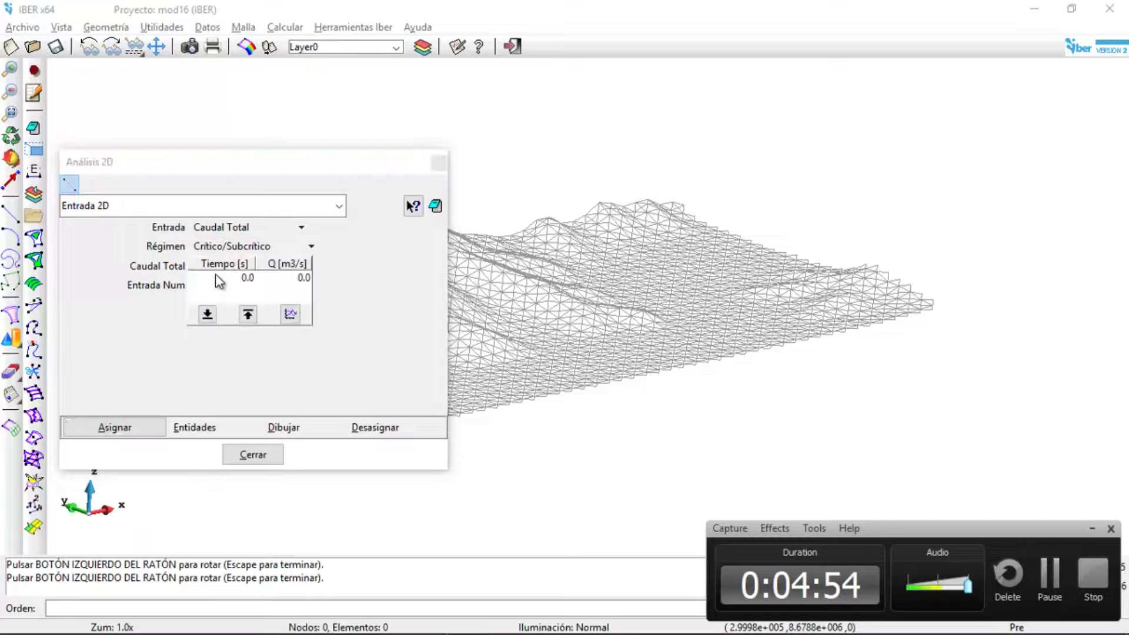
left_click(240, 279)
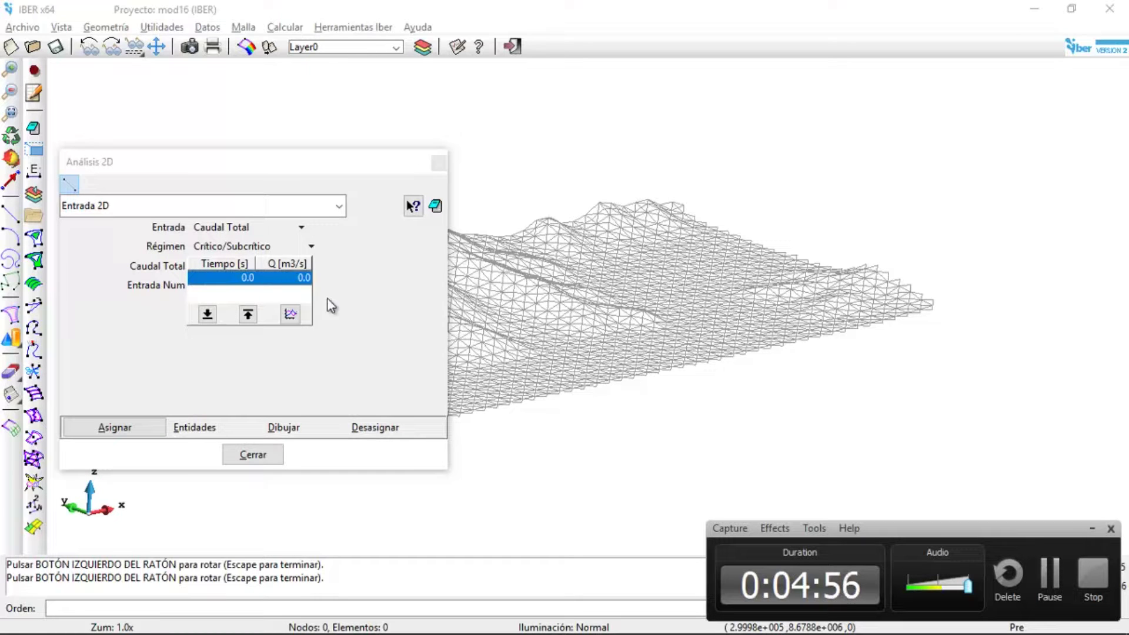
left_click(353, 325)
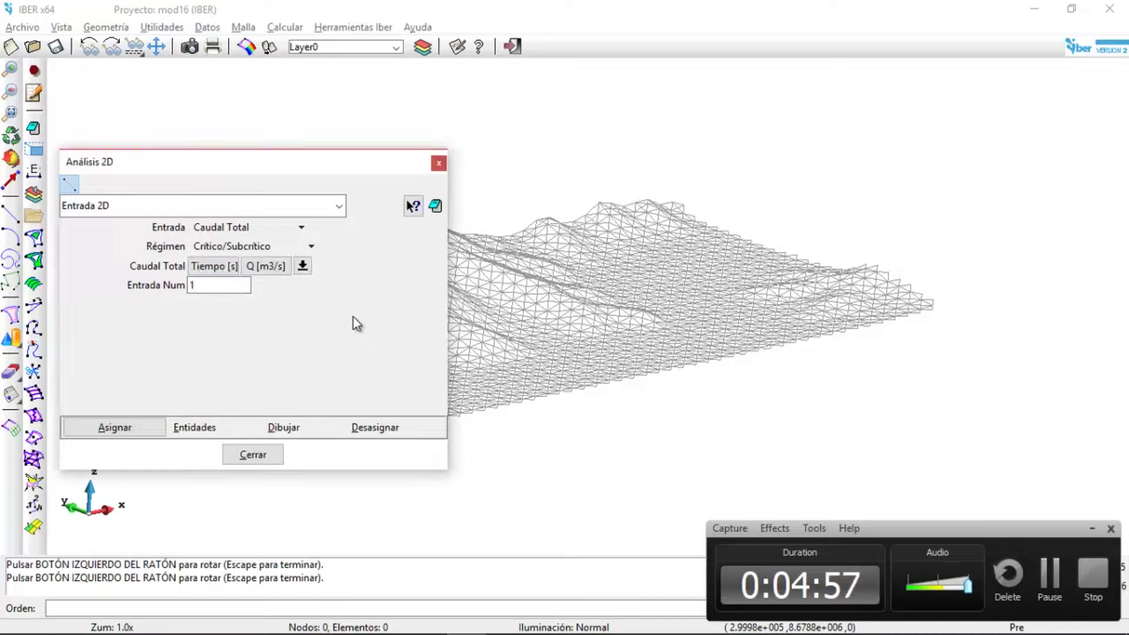
left_click(440, 162)
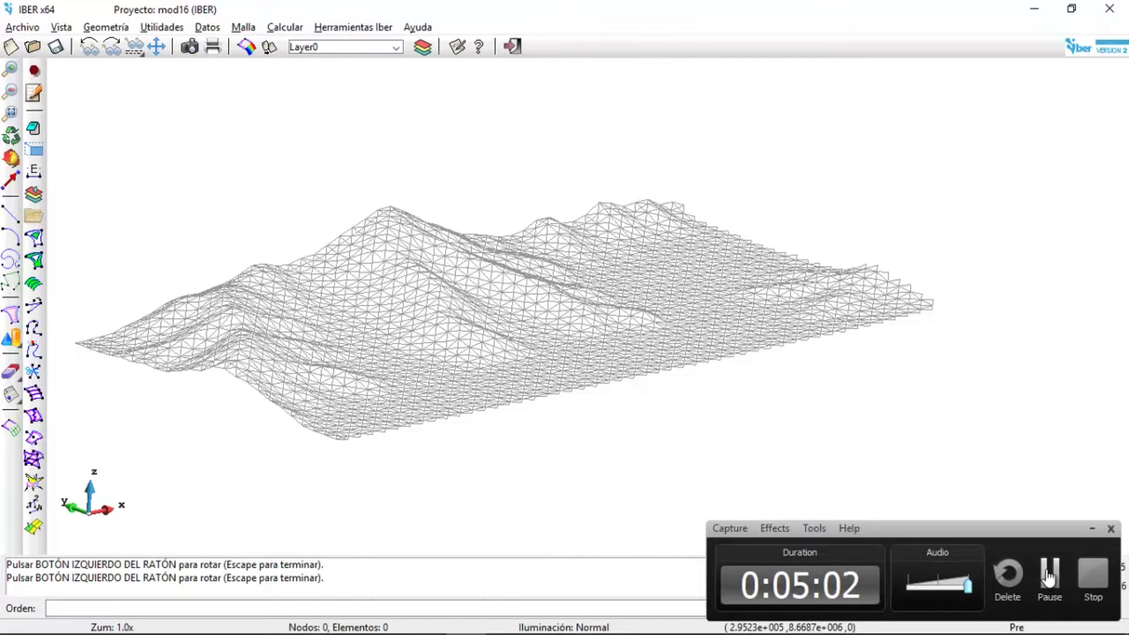
- Review the Entrada 2D discharge table and input types again, and view the Salida 2D flow condition settings
key("Escape")
left_click(211, 270)
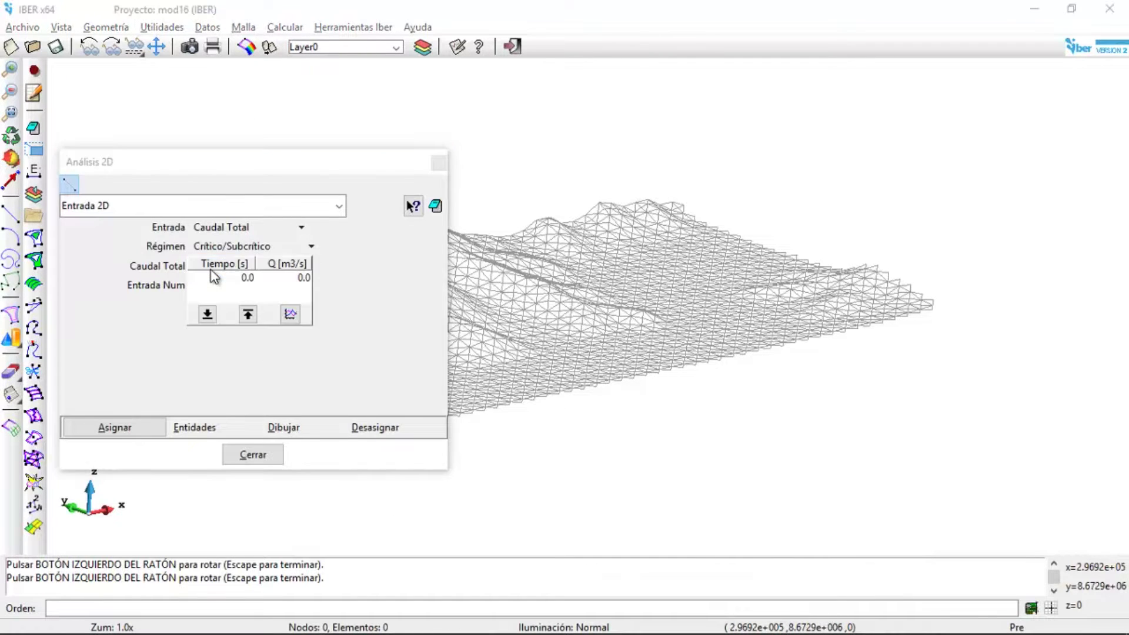
left_click(245, 284)
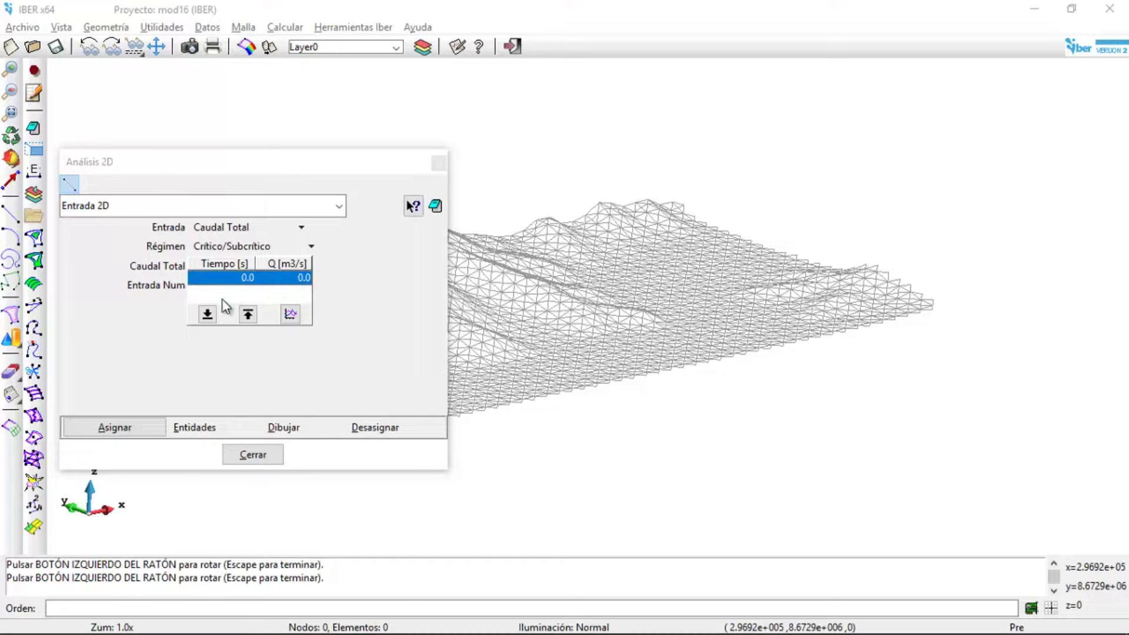
left_click(378, 308)
left_click(246, 284)
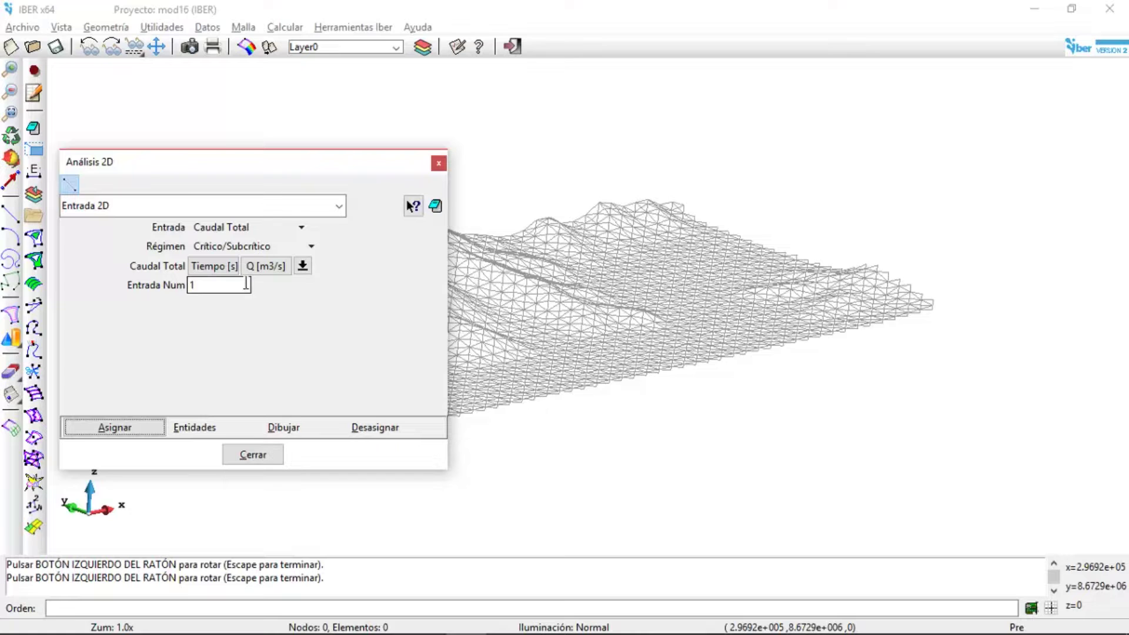
left_click(217, 228)
left_click(343, 229)
left_click(251, 213)
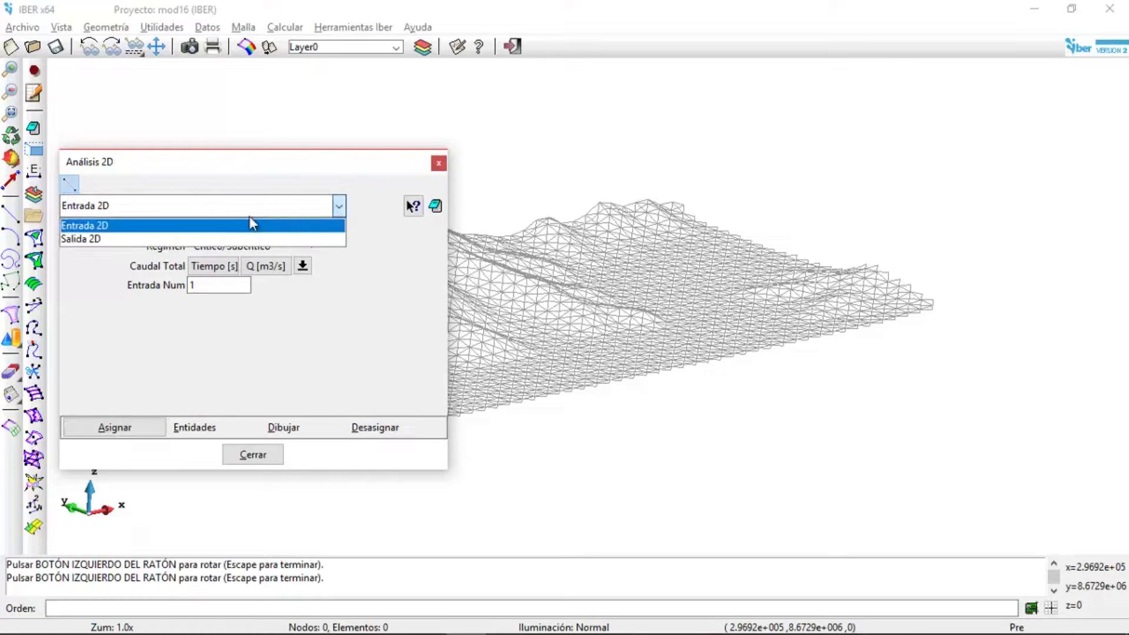
left_click(111, 236)
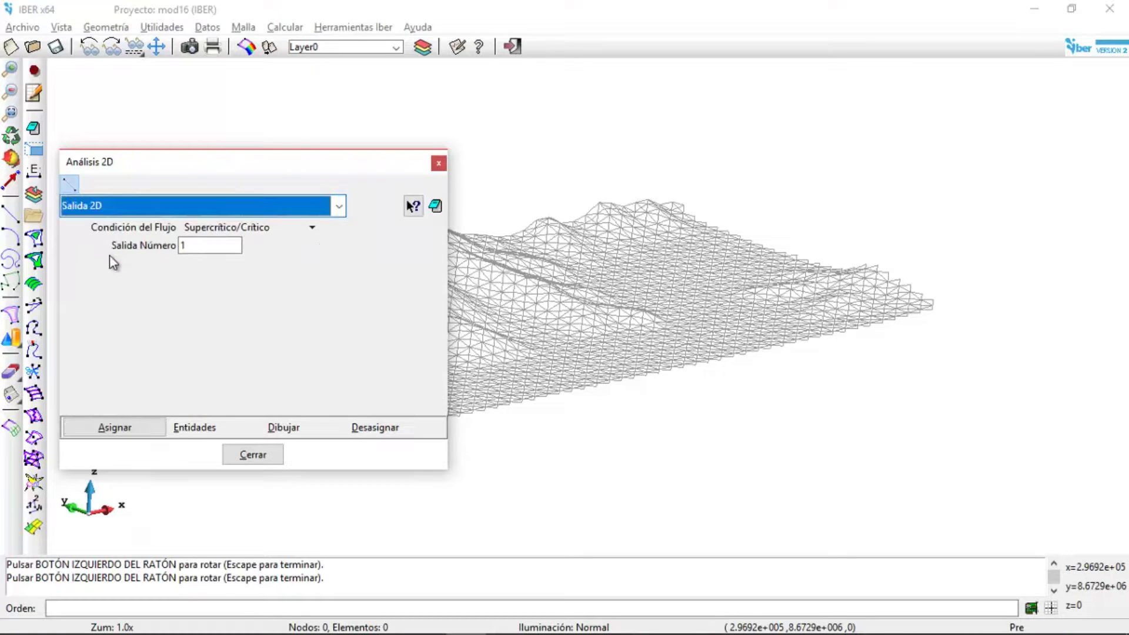
left_click(439, 163)
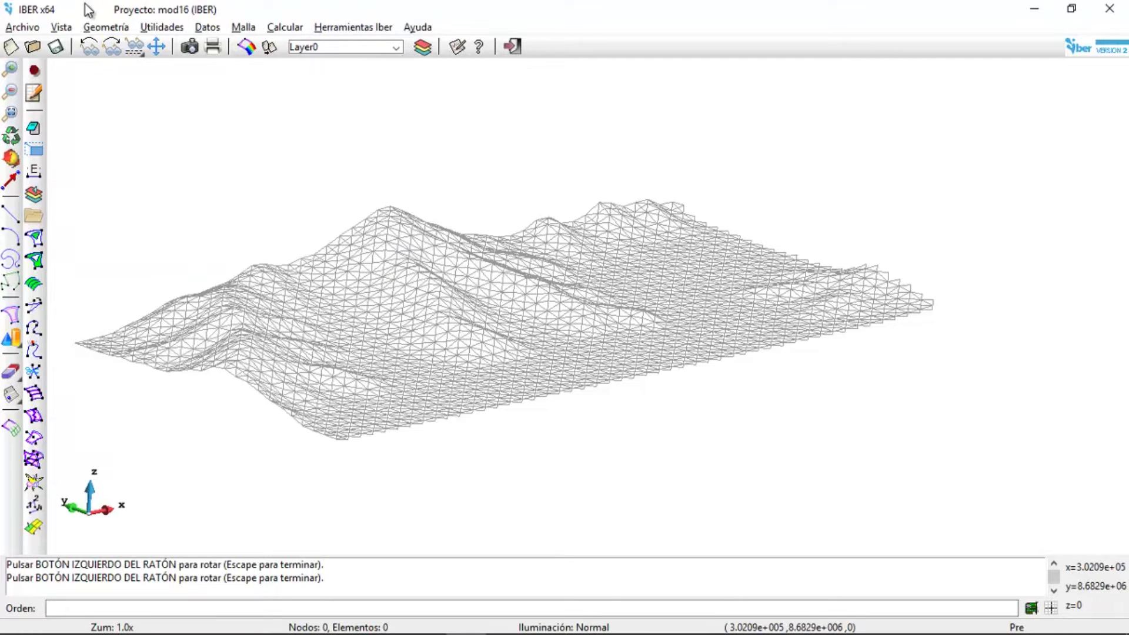
- Examine the data options available for roughness, hydrological processes, turbulence and sediment transport
left_click(329, 28)
left_click(201, 28)
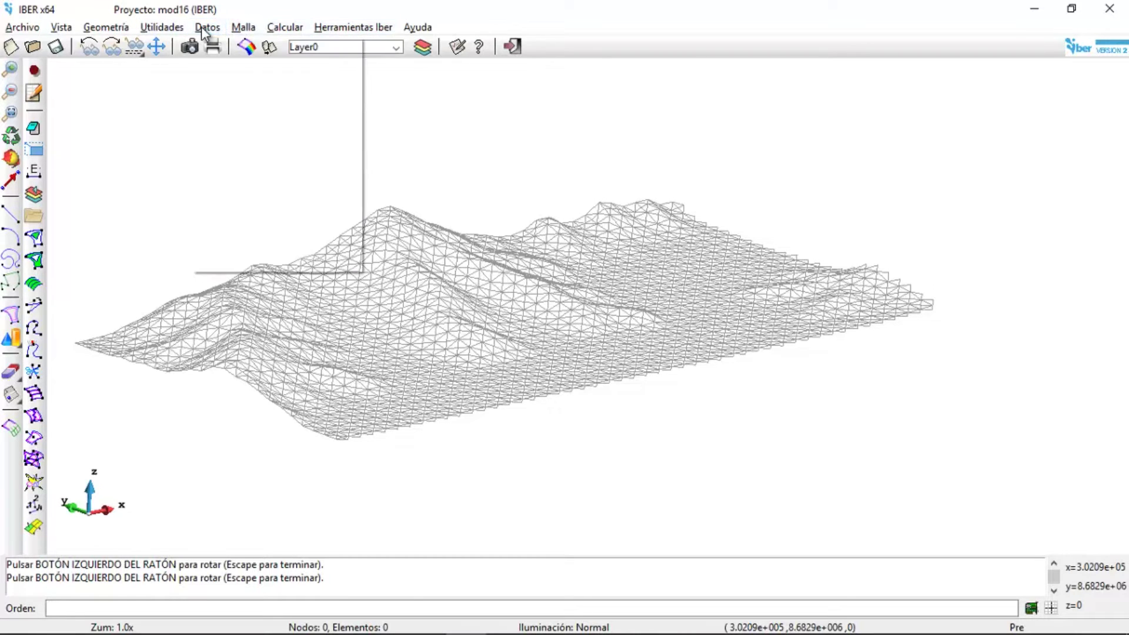
left_click(201, 26)
mouse_move(287, 124)
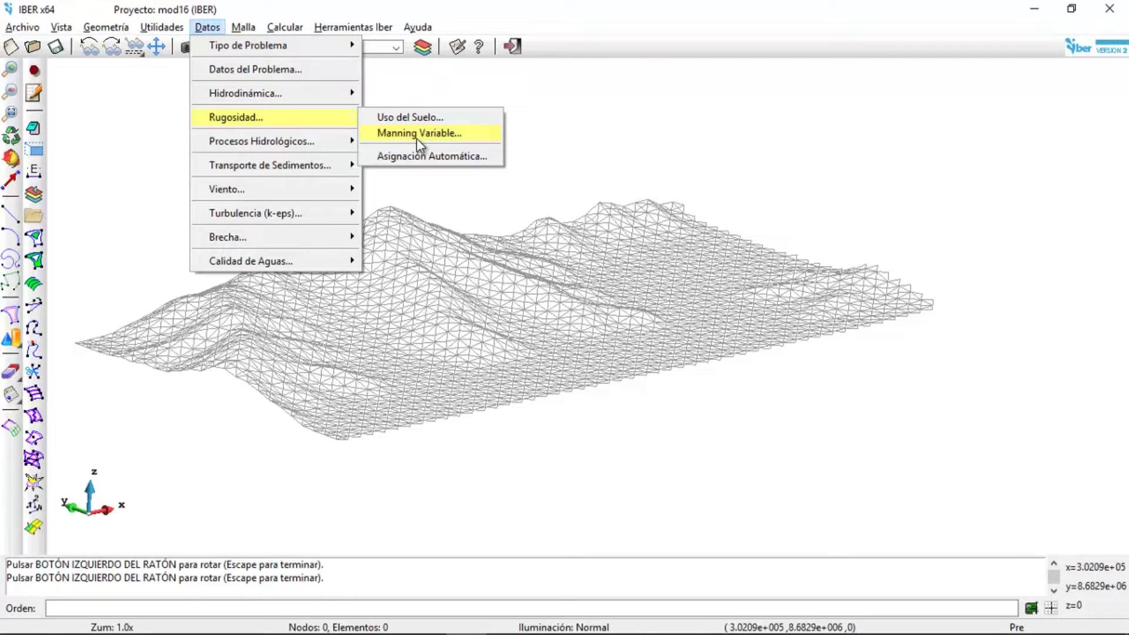
mouse_move(312, 142)
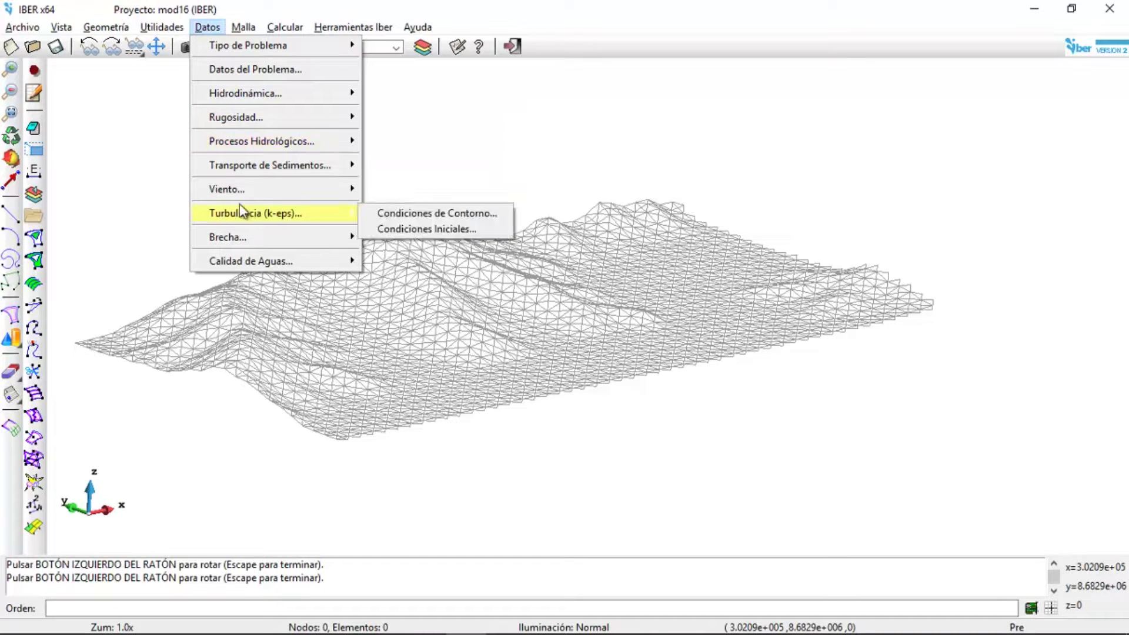
mouse_move(259, 165)
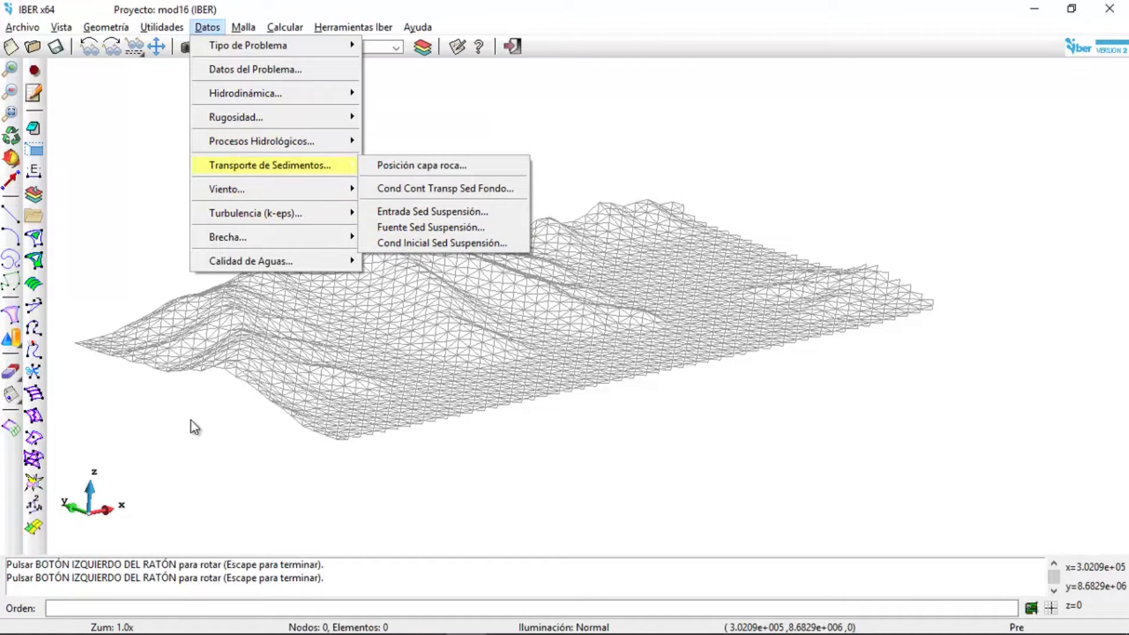
- Examine the data options available for water quality, and leave the problem data settings
mouse_move(306, 260)
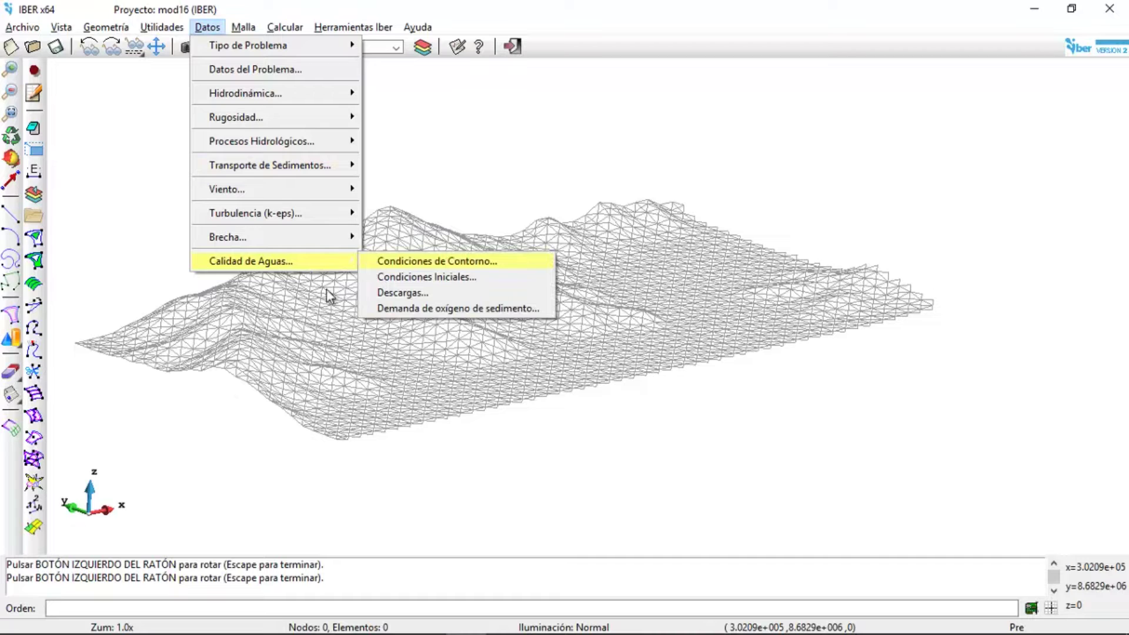
key("Escape")
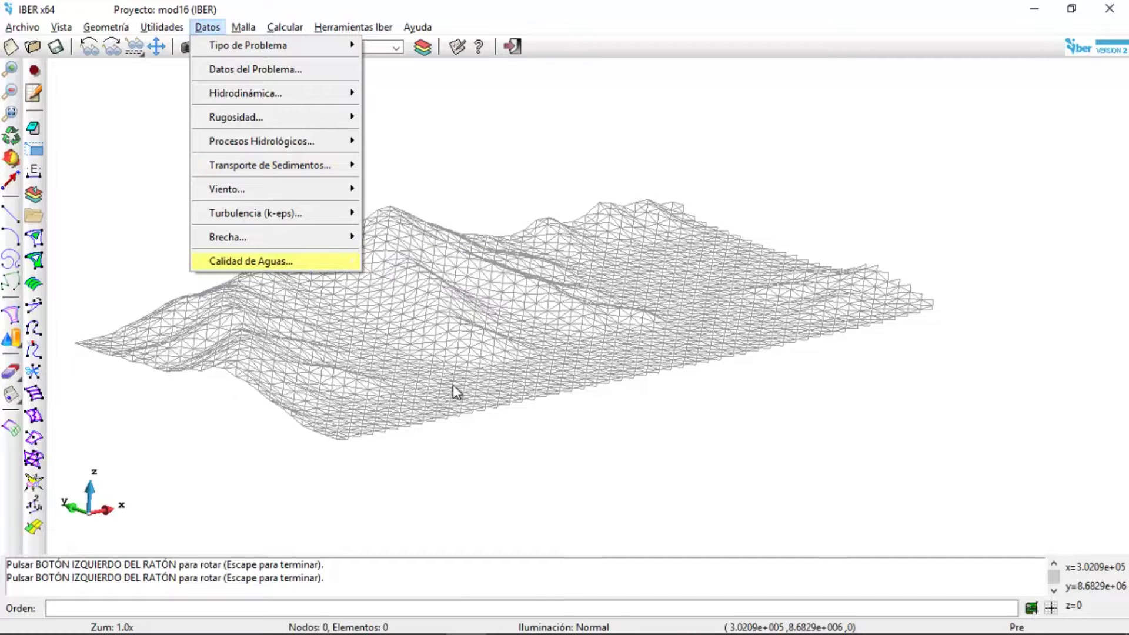
key("Escape")
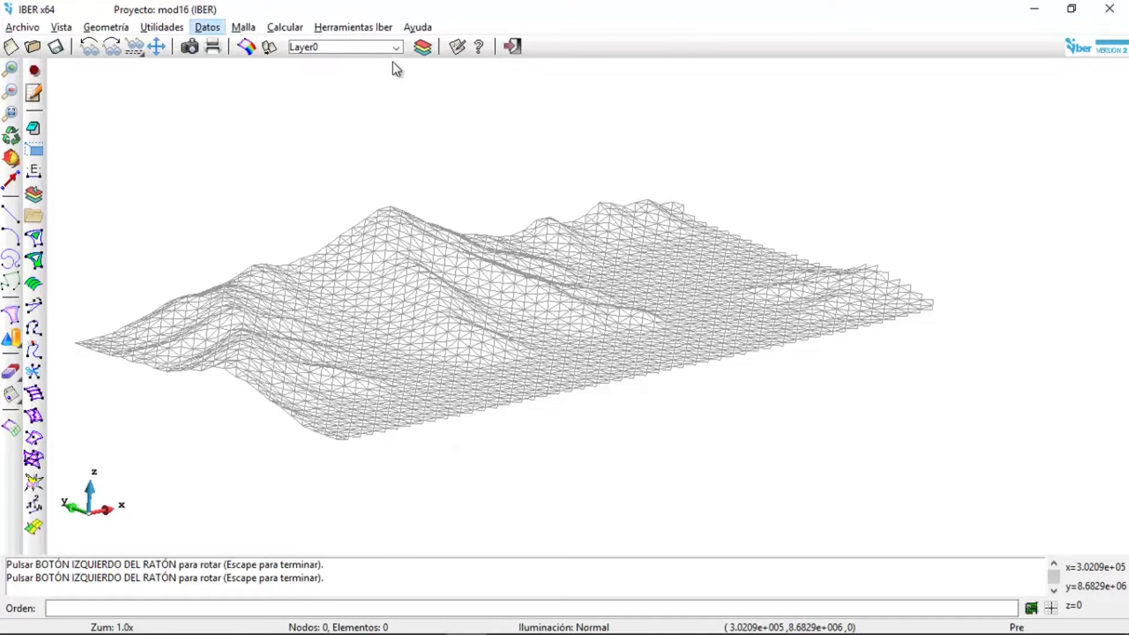
- Start a new project without saving the changes to mod16, and save it as mod17 in the iber folder
left_click(23, 27)
left_click(35, 43)
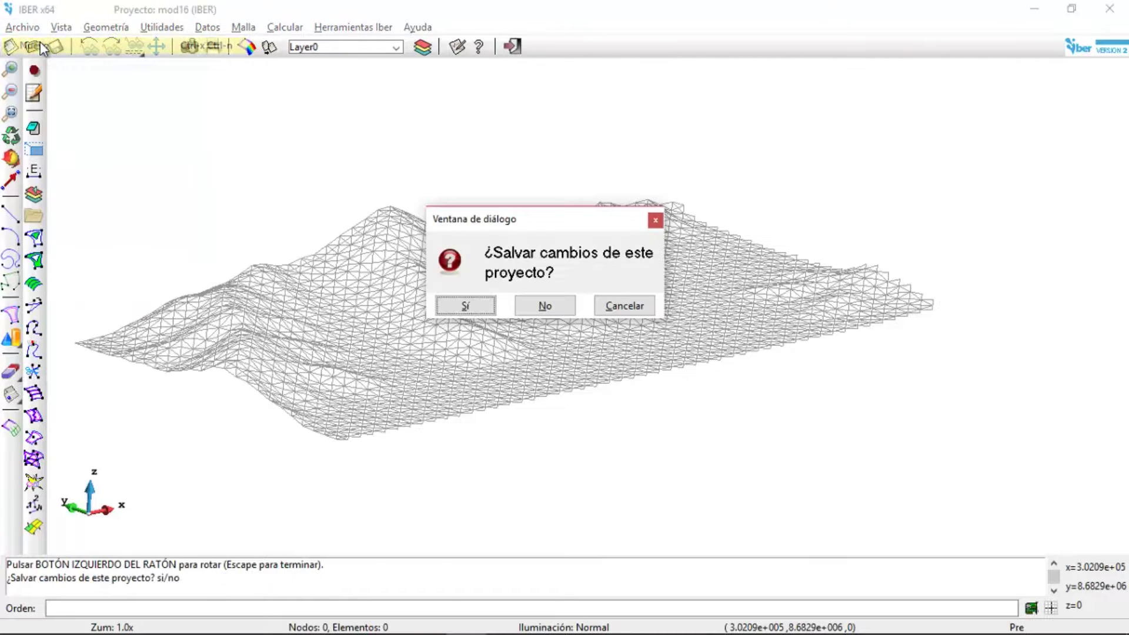
left_click(541, 305)
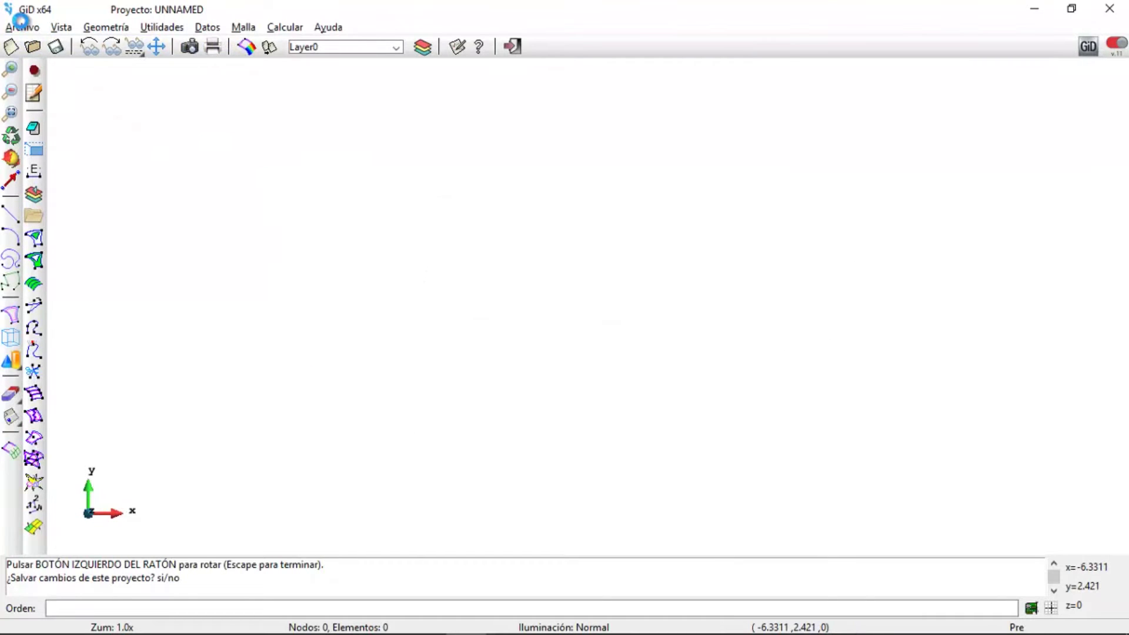
left_click(21, 30)
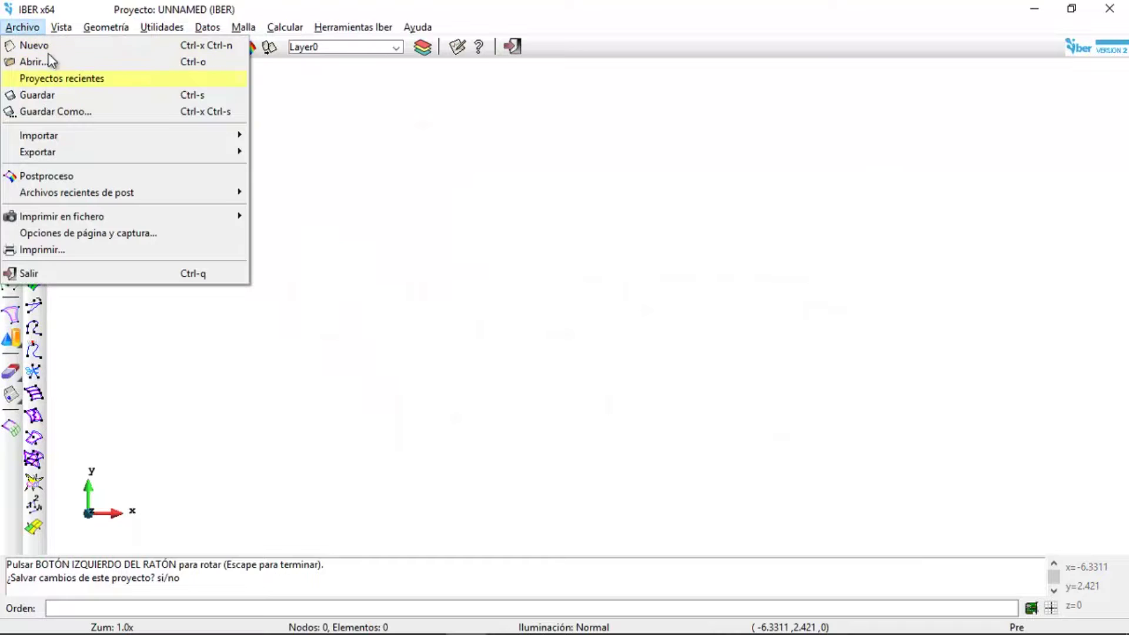
left_click(58, 110)
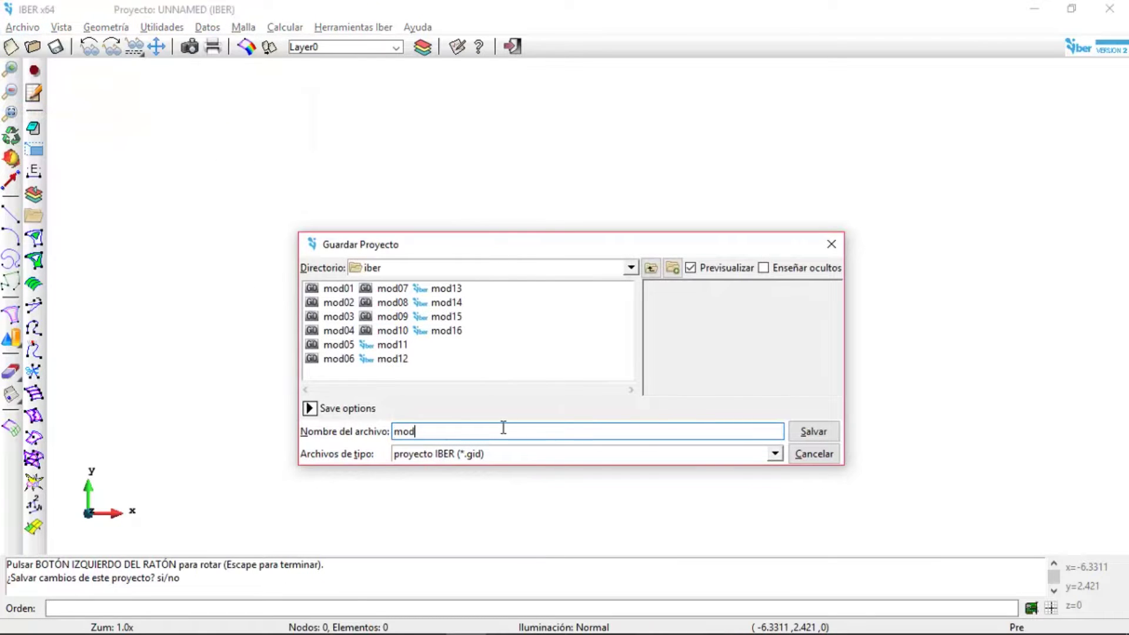
type("mod17")
left_click(805, 432)
left_click(22, 27)
left_click(409, 182)
- Switch to File Explorer and launch Universal Maps Downloader from the Escritorio folder
mouse_move(415, 632)
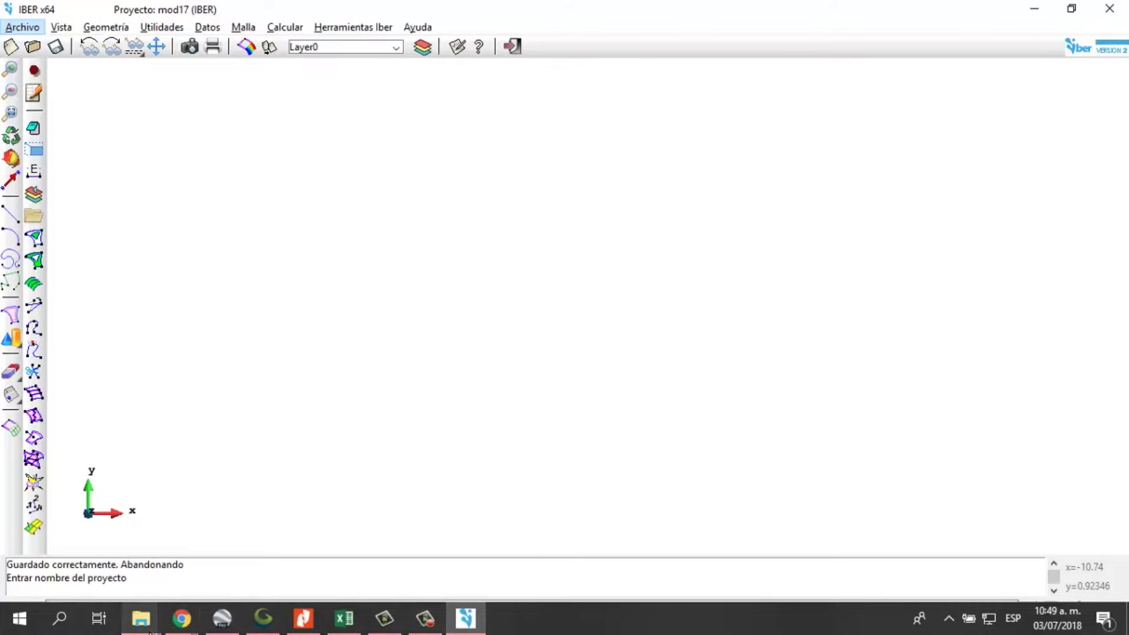
mouse_move(147, 624)
left_click(143, 523)
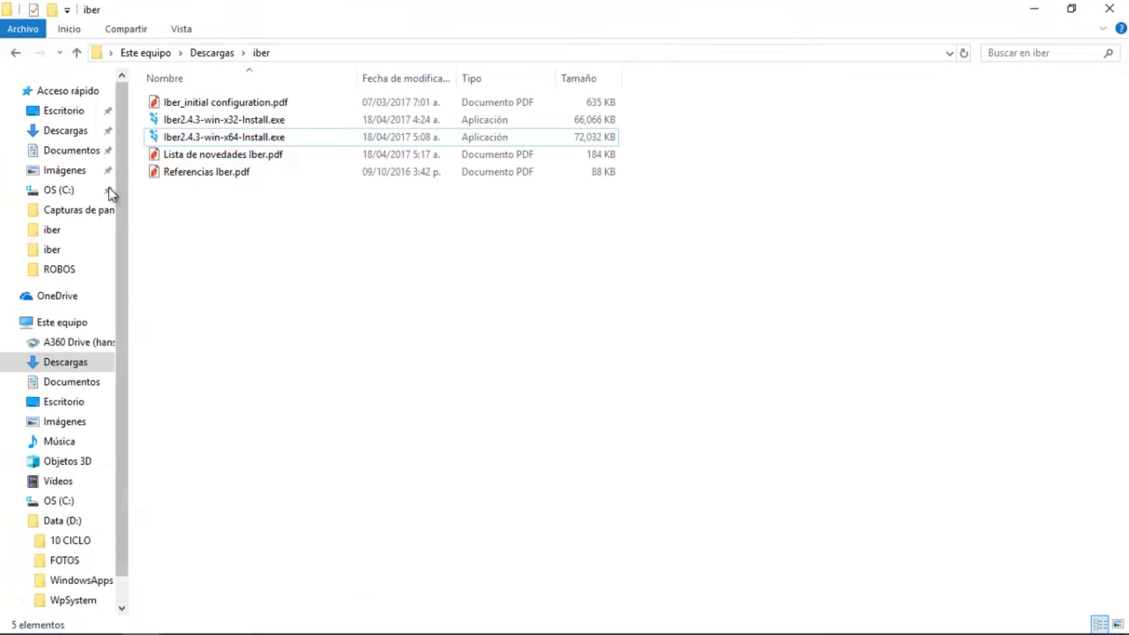
left_click(68, 112)
left_click(206, 129)
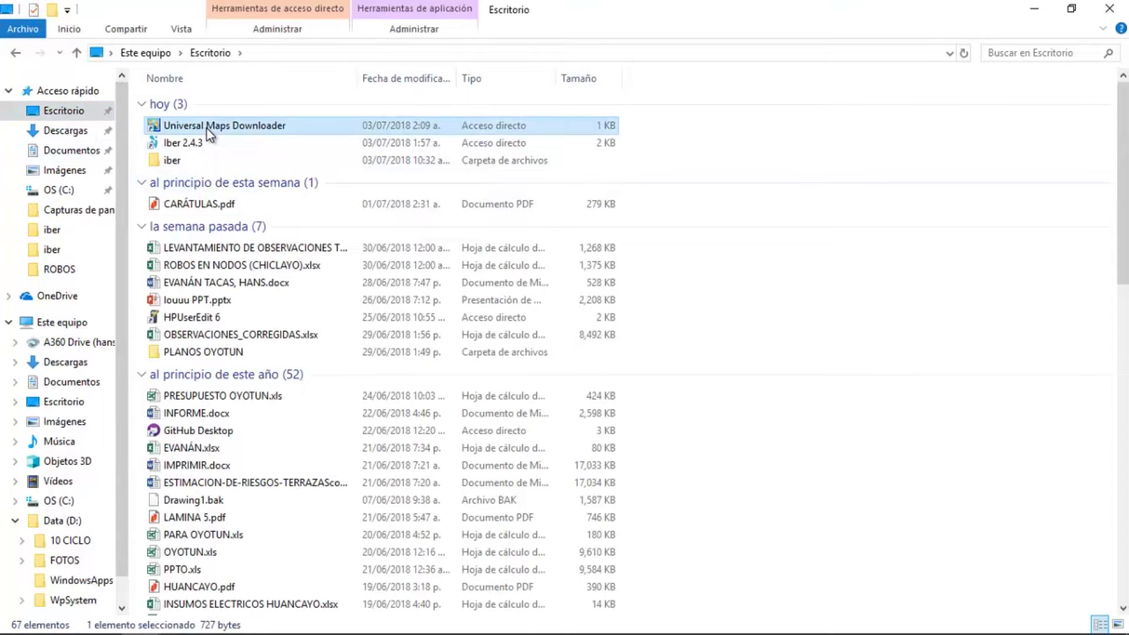
double_click(206, 128)
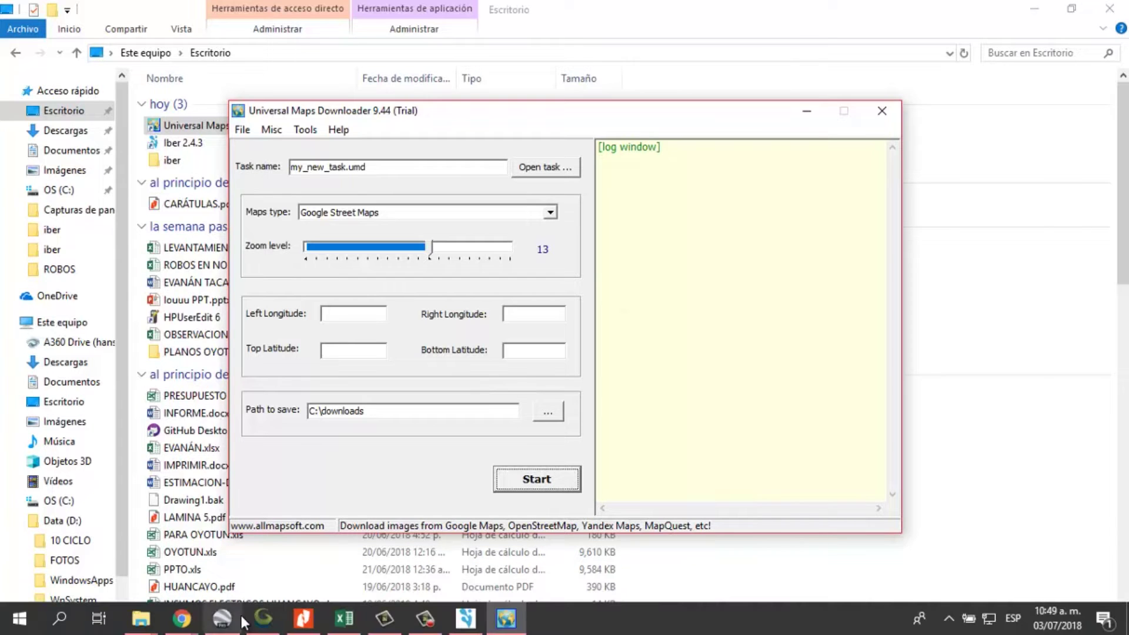
- View the Universal Maps Downloader download page in Chrome and look for its installer in the Descargas folder
key("alt+Tab")
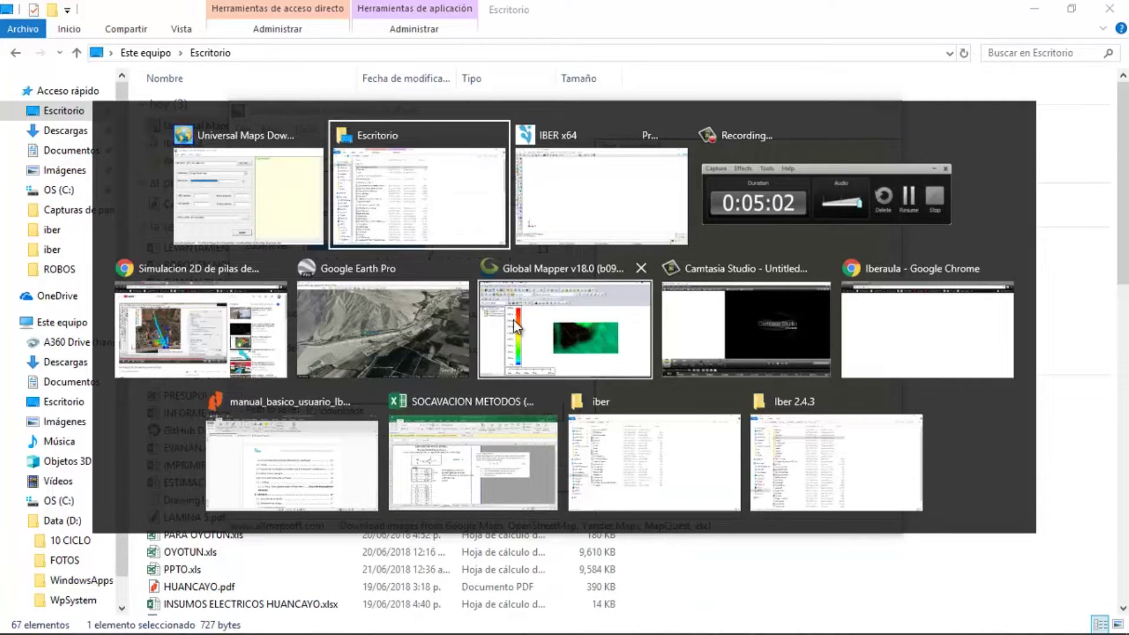
left_click(206, 326)
left_click(400, 13)
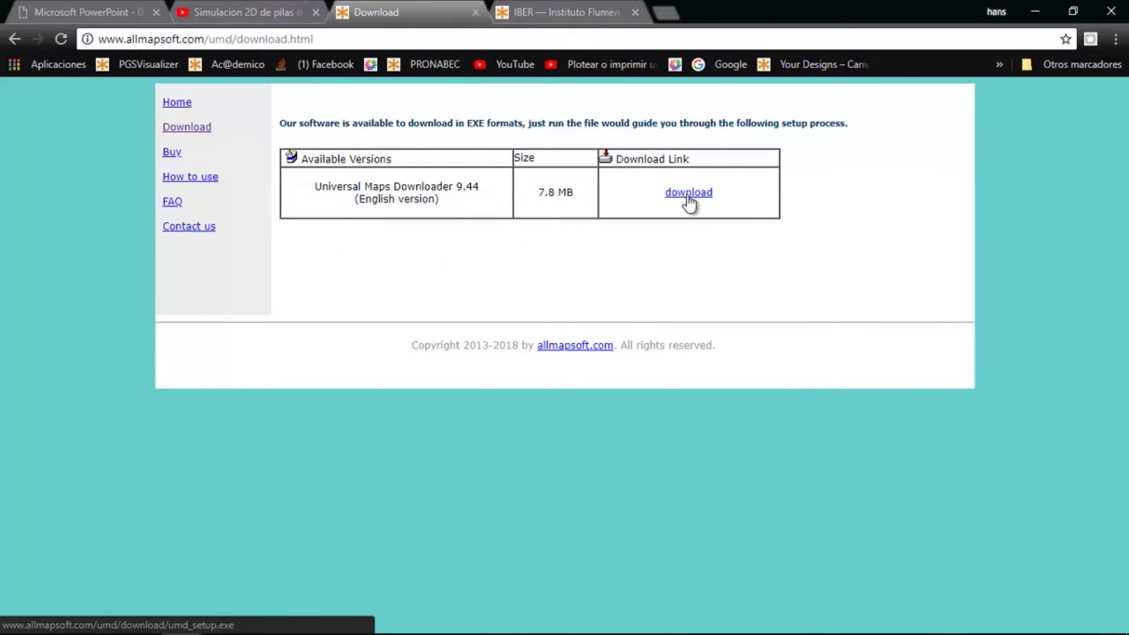
key("alt+Tab")
left_click(577, 217)
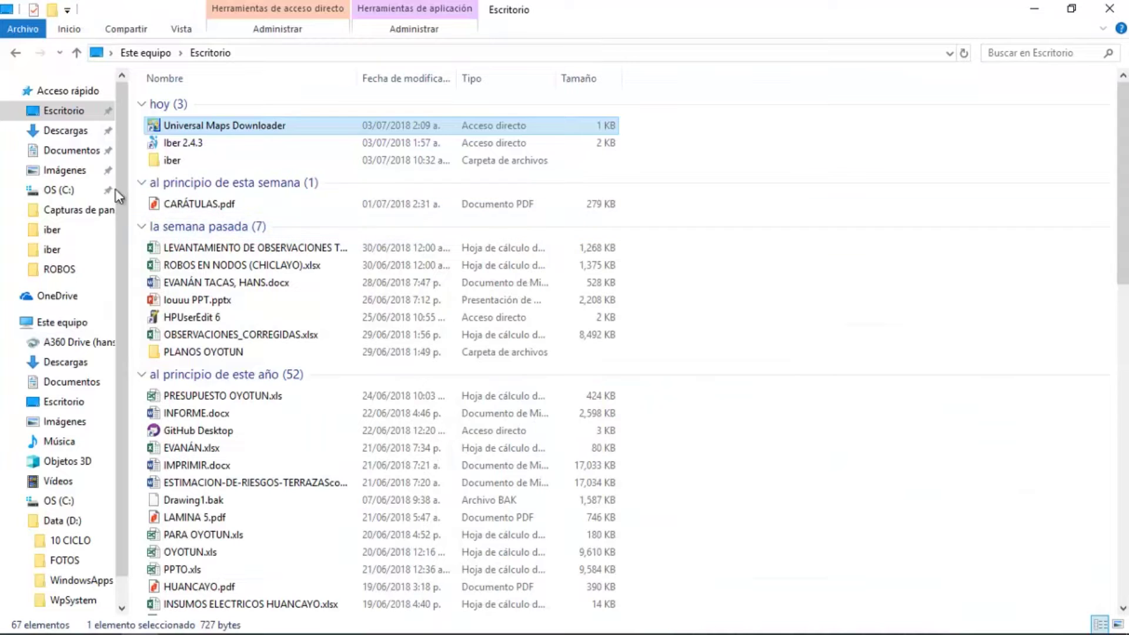
left_click(89, 132)
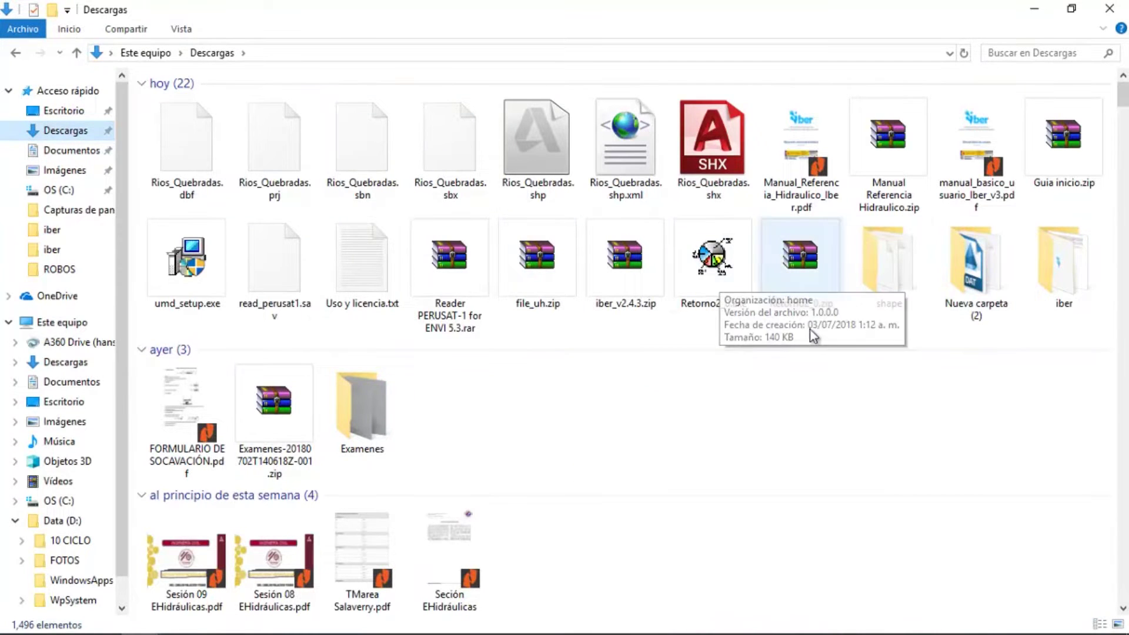
key("alt+Tab")
mouse_move(467, 628)
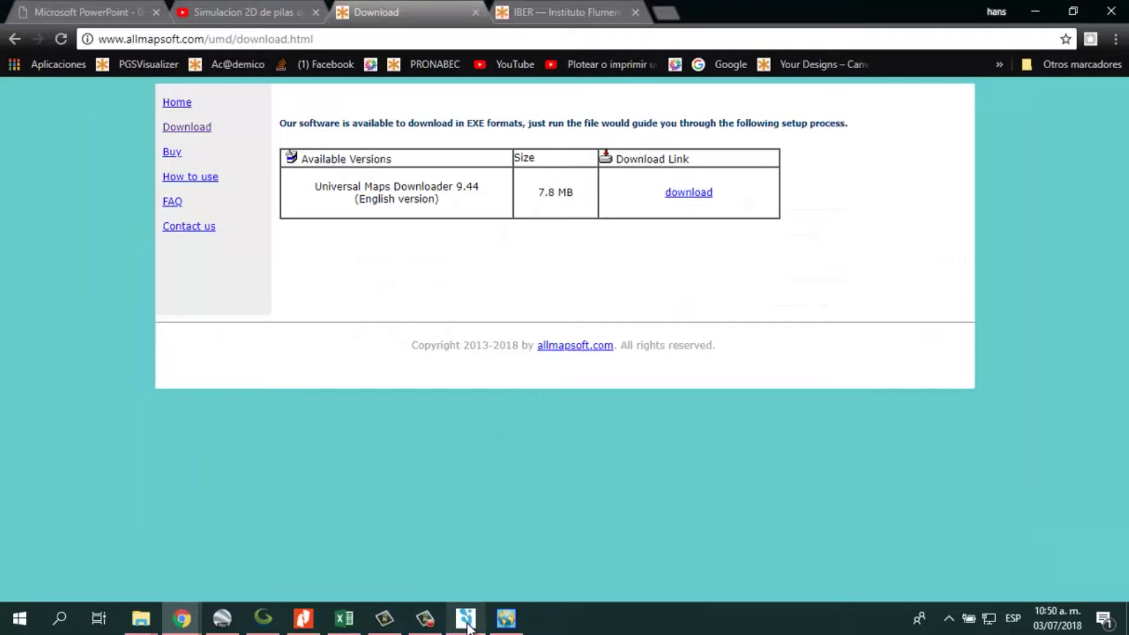
- Switch to Universal Maps Downloader, set the maps type to MapQuest satellite, and close the program
left_click(506, 618)
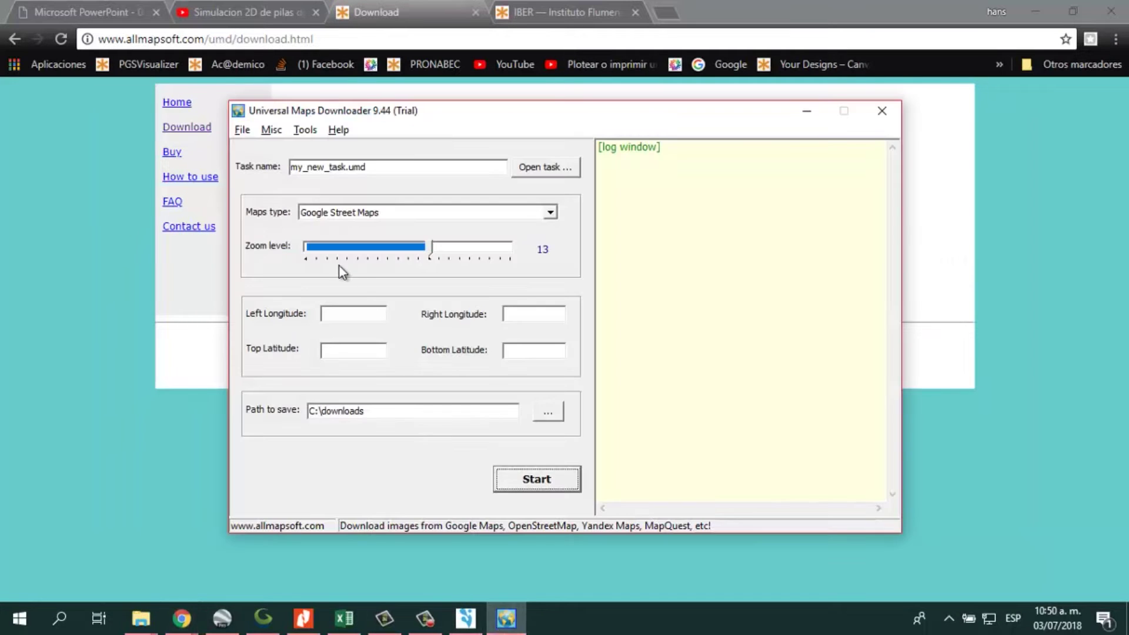
left_click(365, 314)
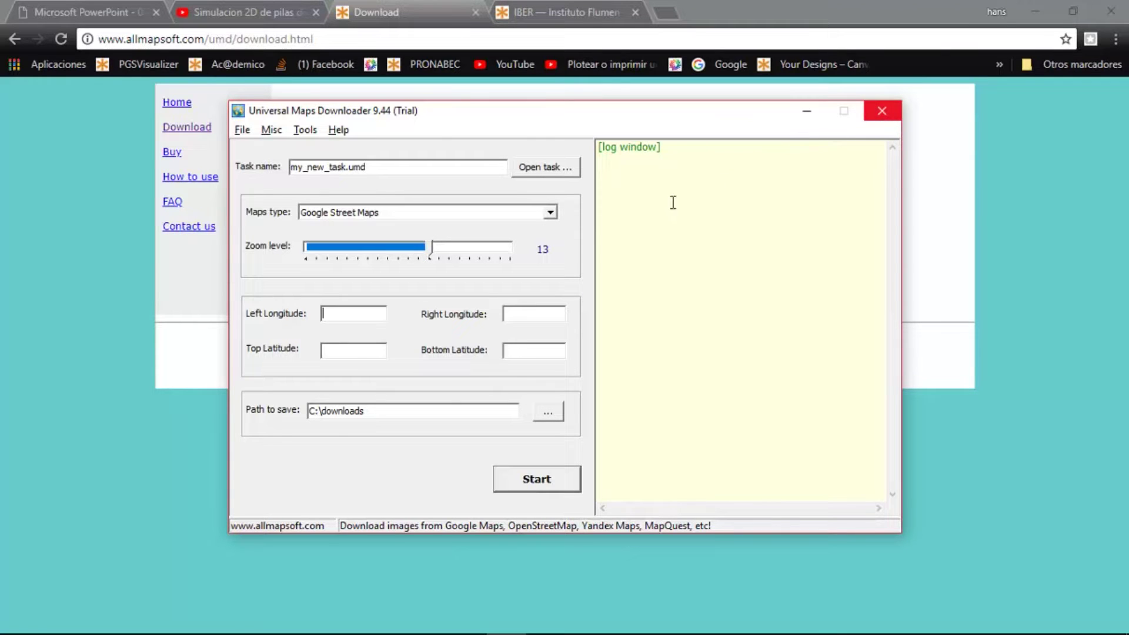
left_click(556, 215)
left_click_drag(549, 257, 551, 316)
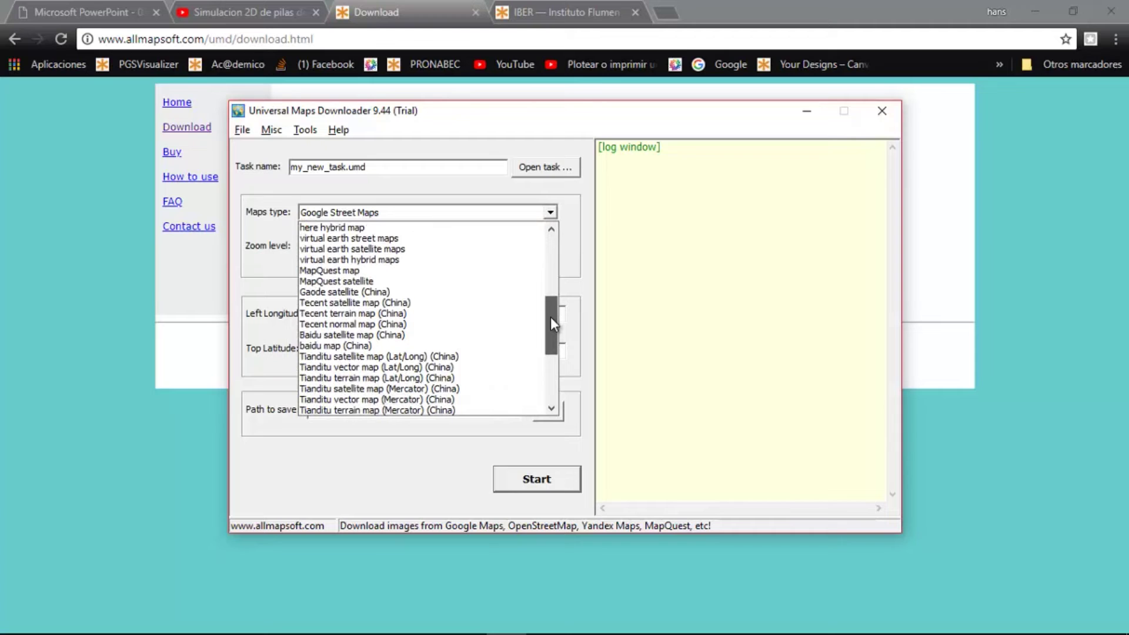
left_click(376, 281)
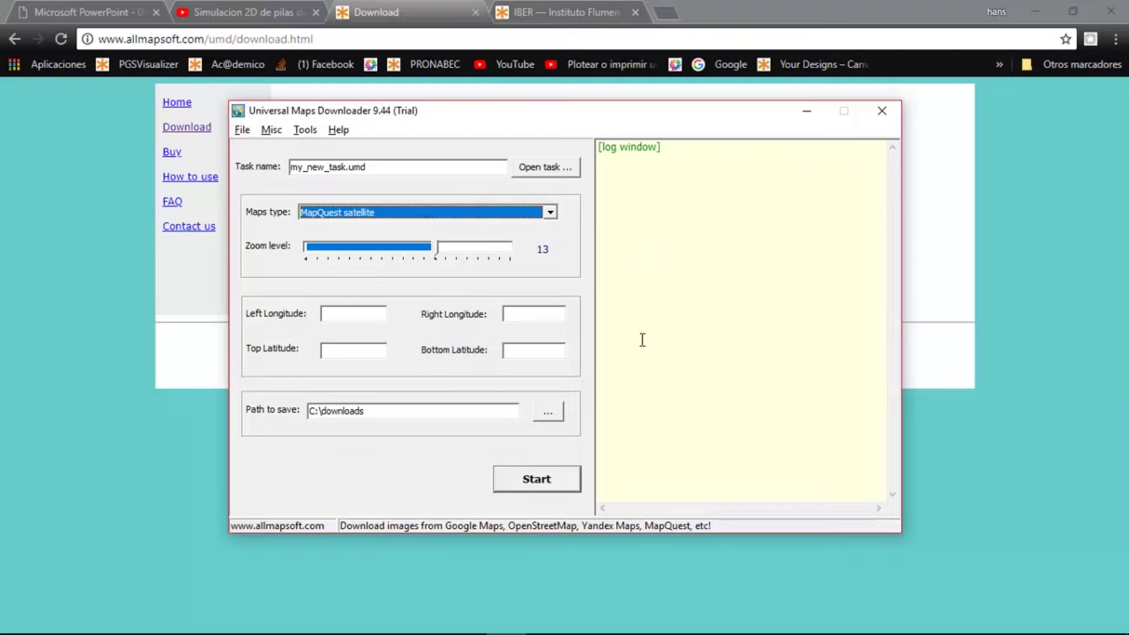
left_click(882, 111)
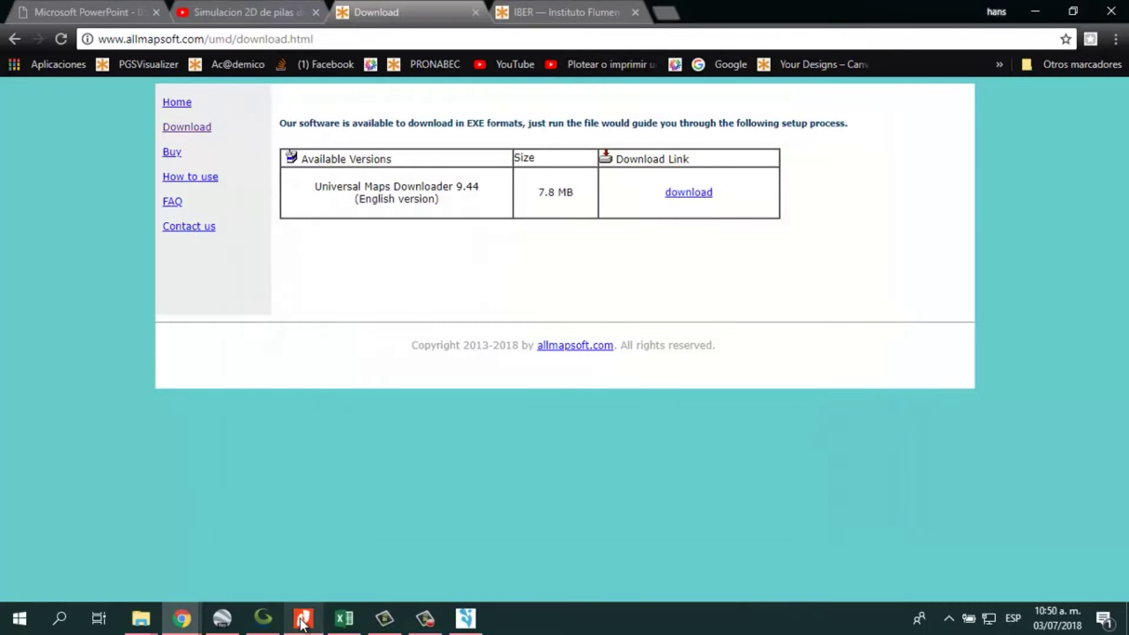
- In File Explorer, open the satellite BMP from the combined task folder inside Escritorio's iber folder, view it enlarged, and close it
mouse_move(141, 616)
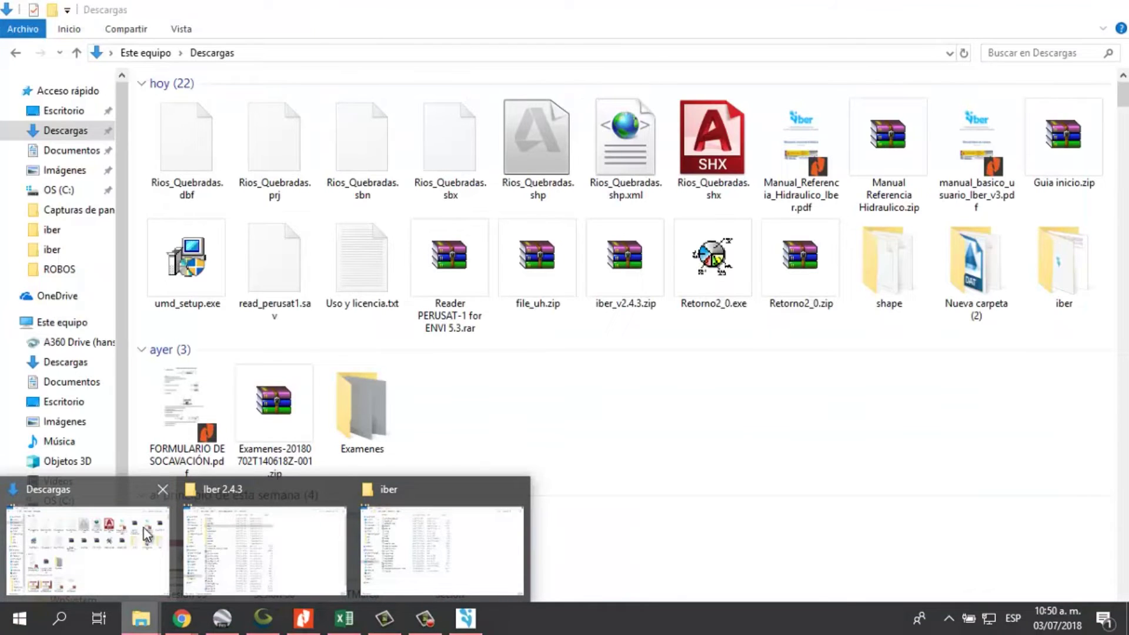
mouse_move(188, 538)
left_click(227, 541)
left_click(77, 402)
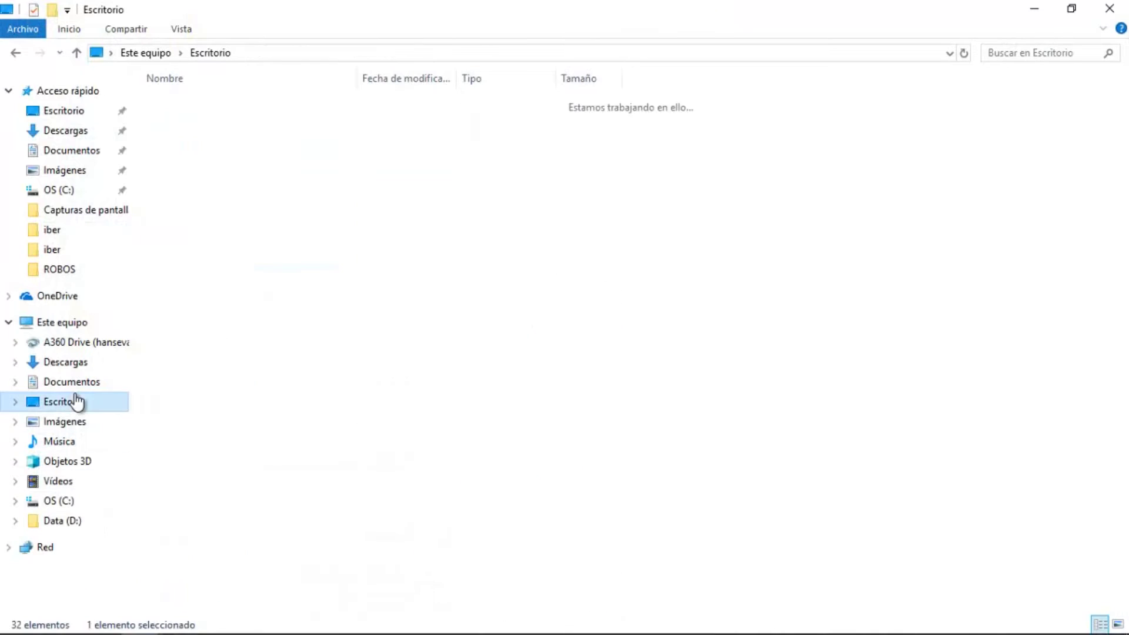
double_click(192, 164)
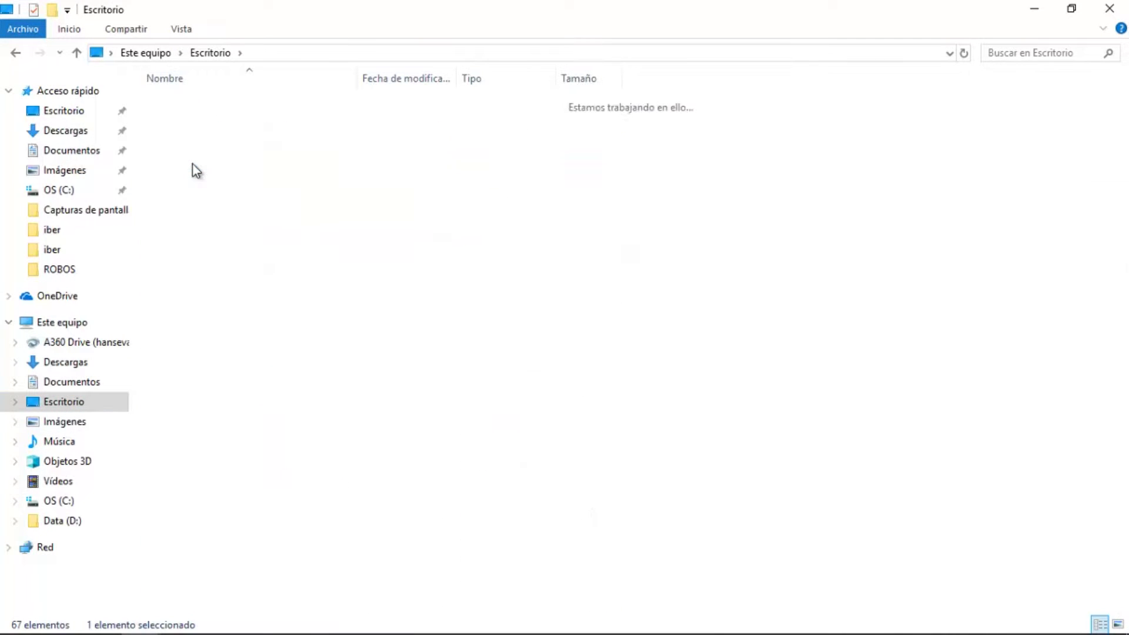
double_click(209, 107)
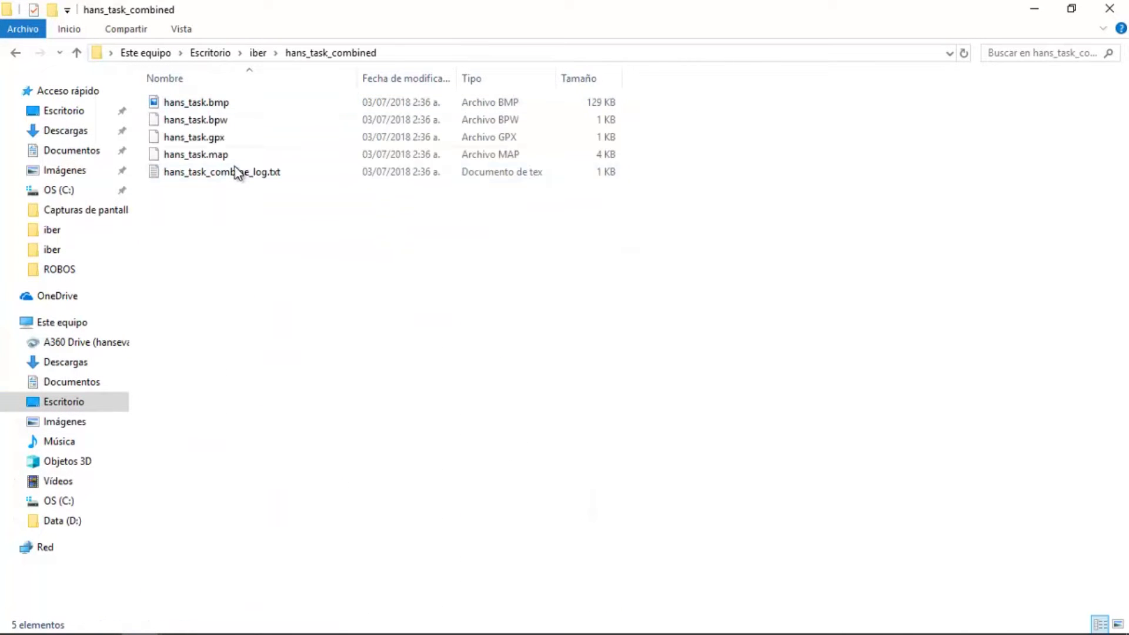
left_click(214, 104)
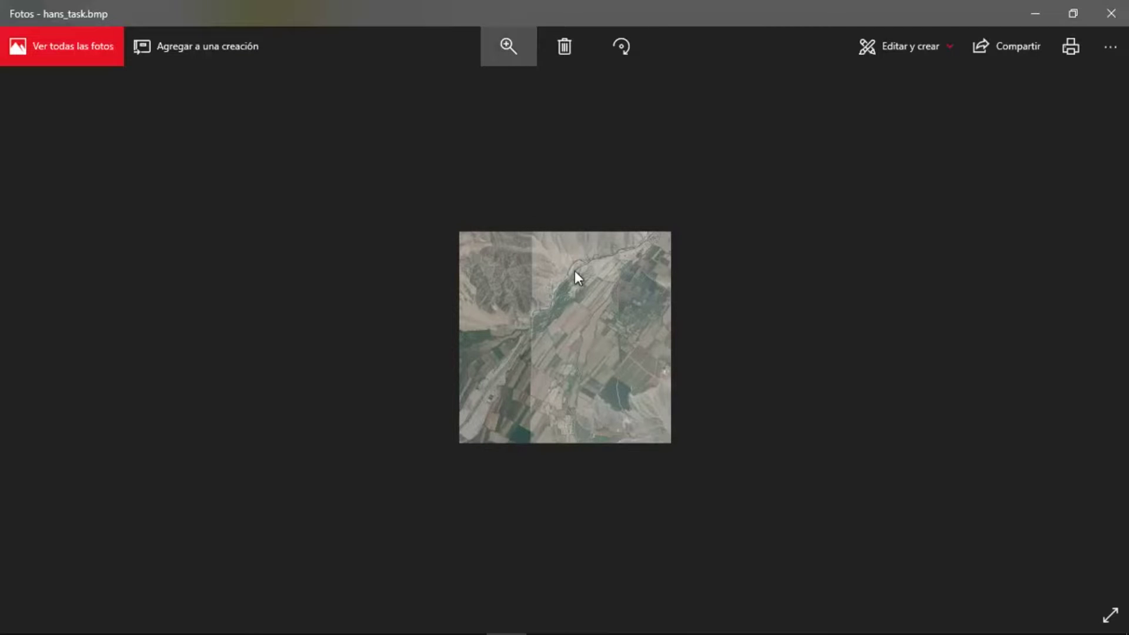
left_click(512, 87)
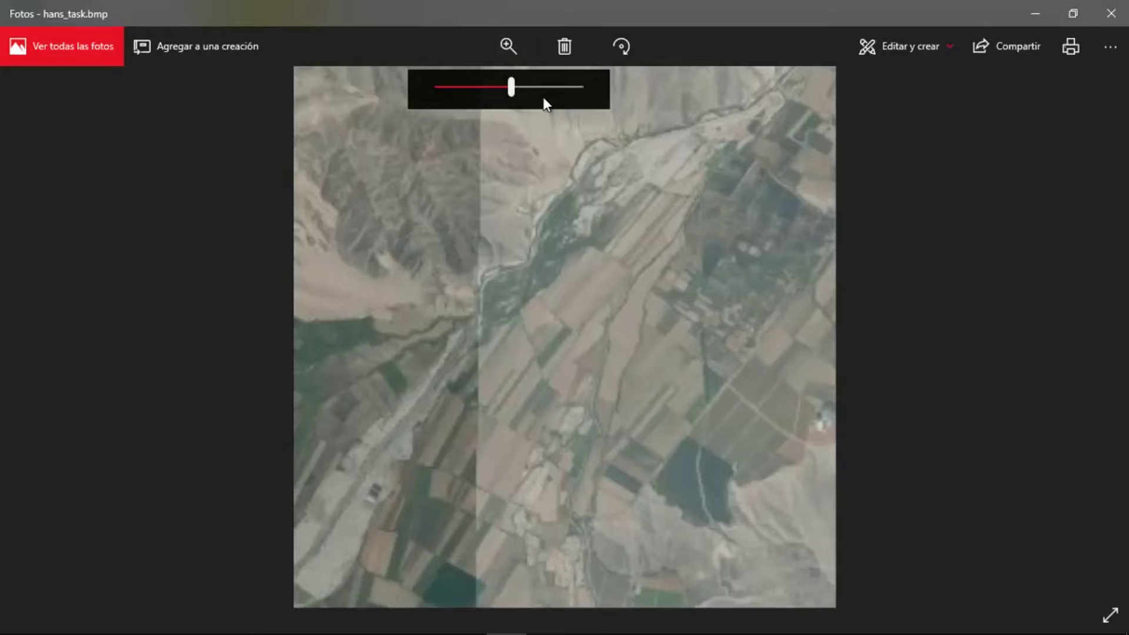
left_click(1109, 8)
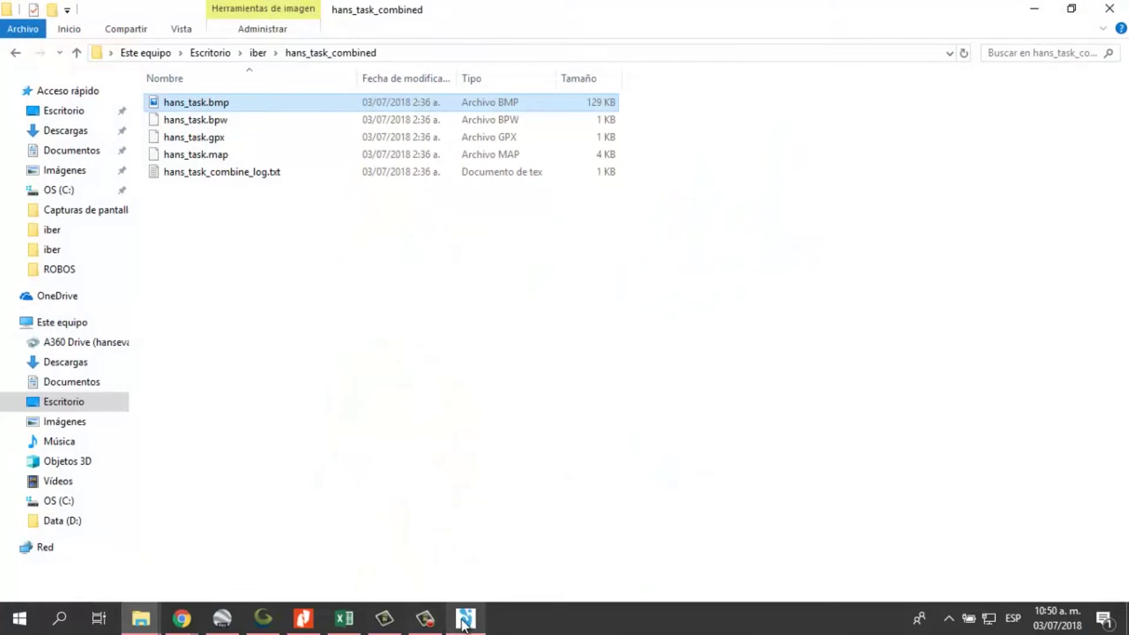
- Switch to Iber and open the file selection for a real-size background image
left_click(464, 619)
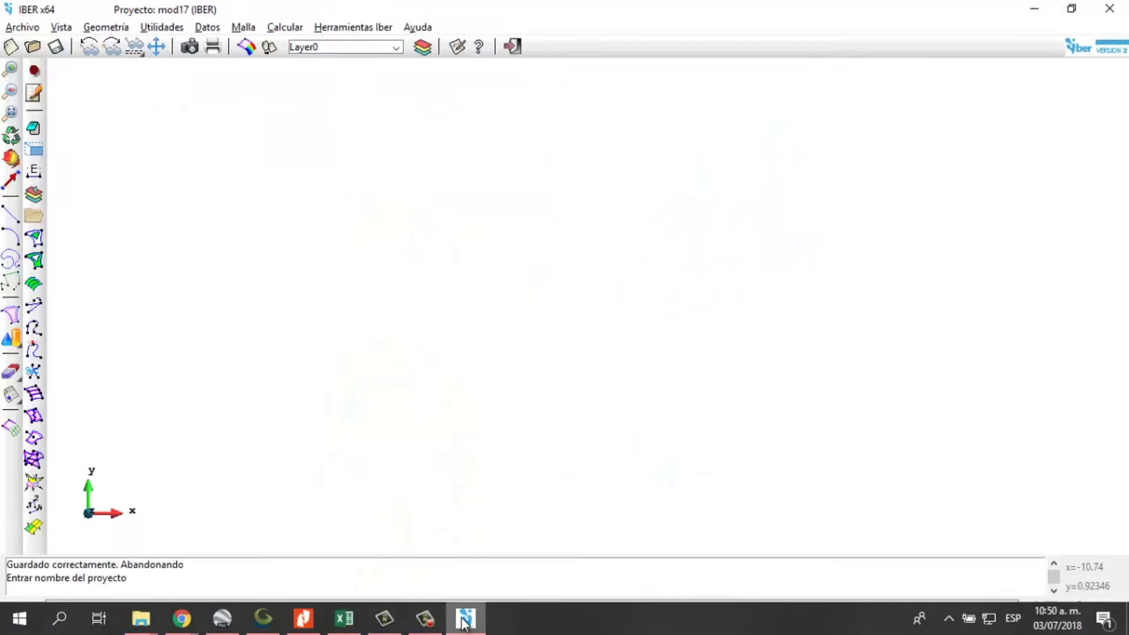
left_click(30, 28)
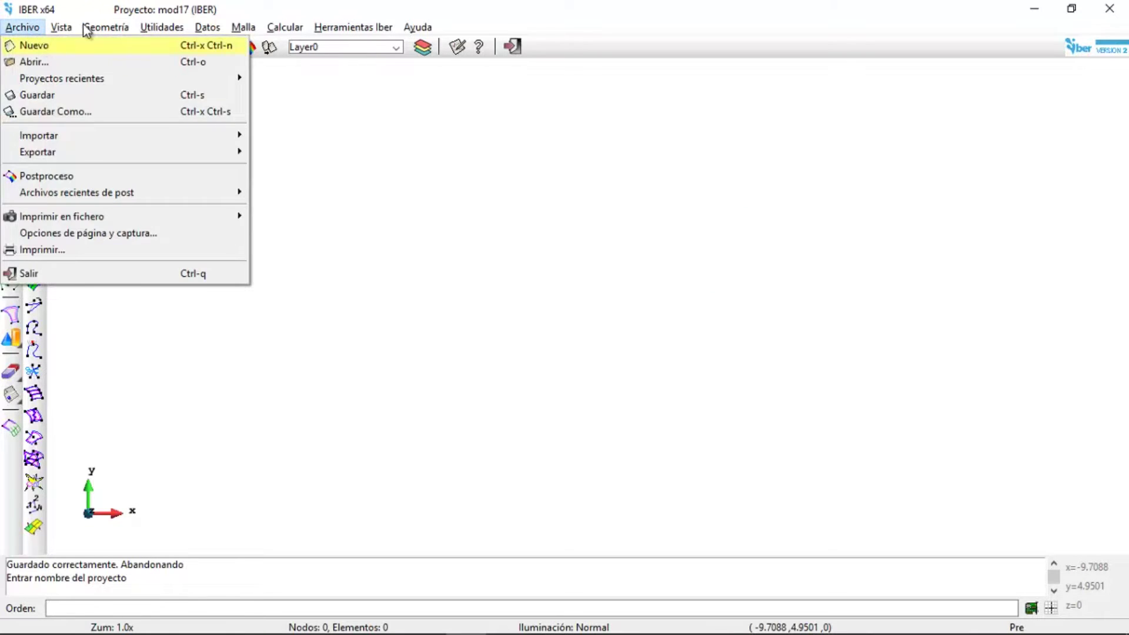
mouse_move(61, 27)
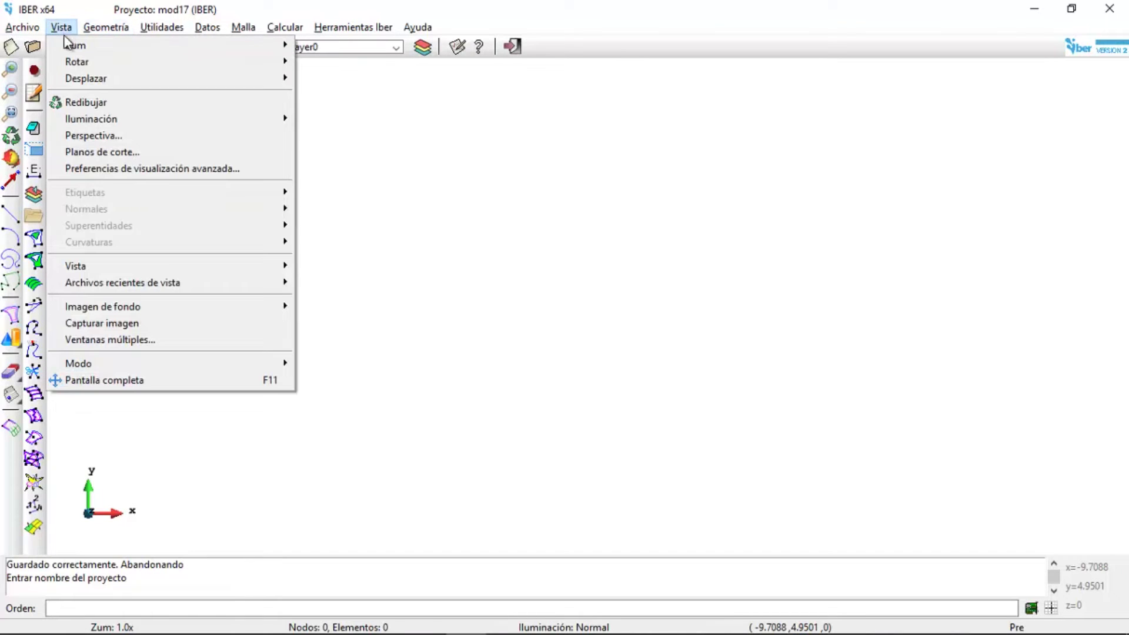
mouse_move(181, 316)
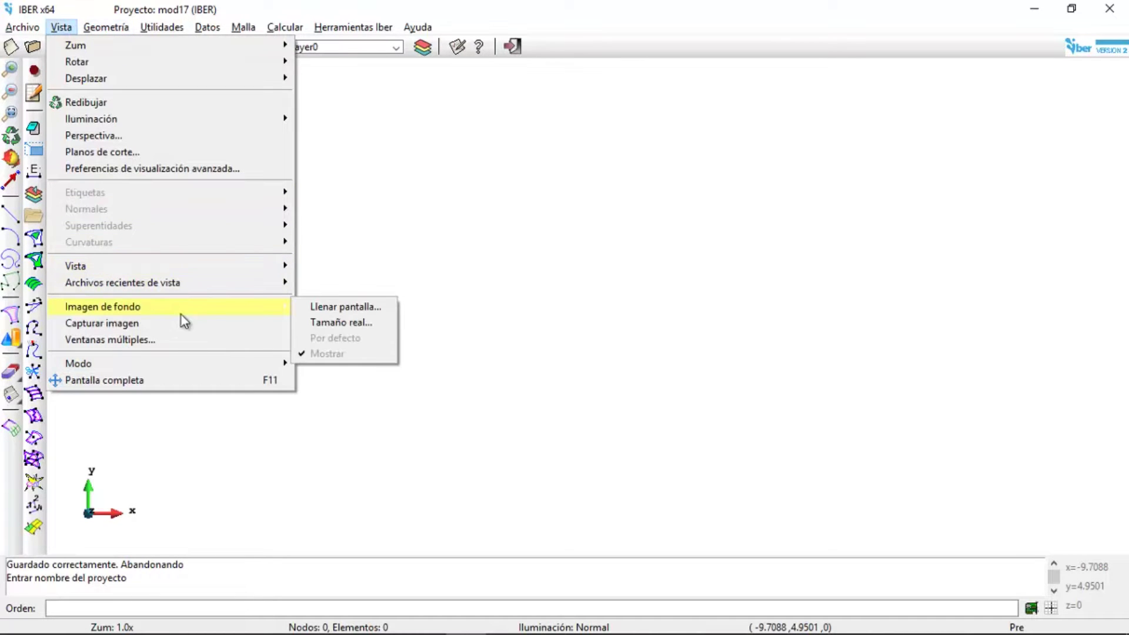
left_click(336, 322)
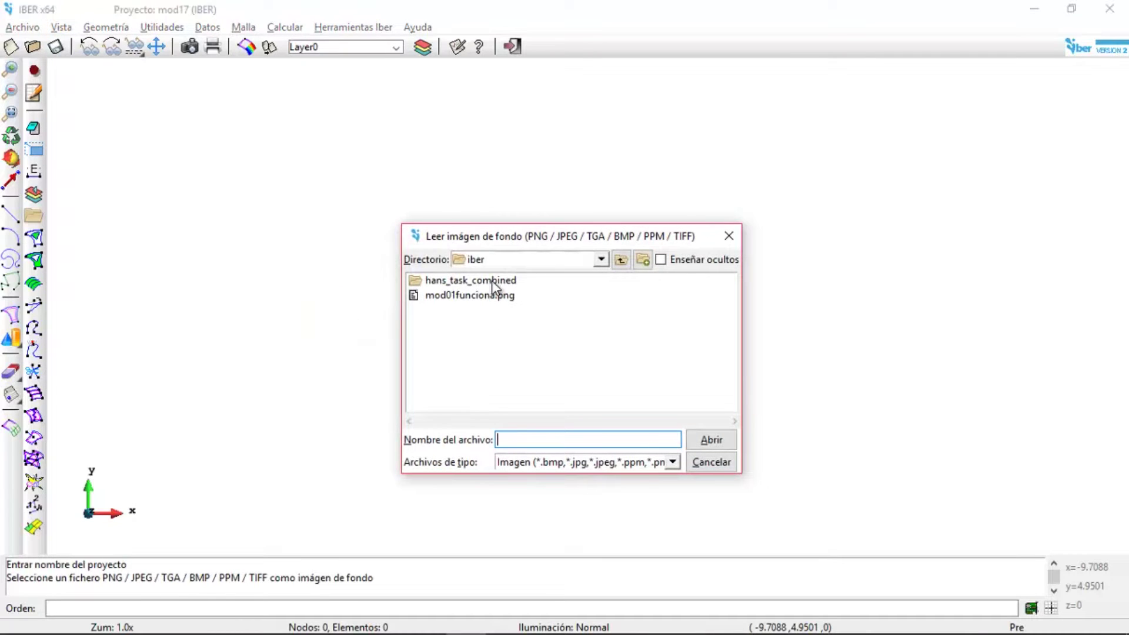
left_click(600, 259)
left_click(538, 353)
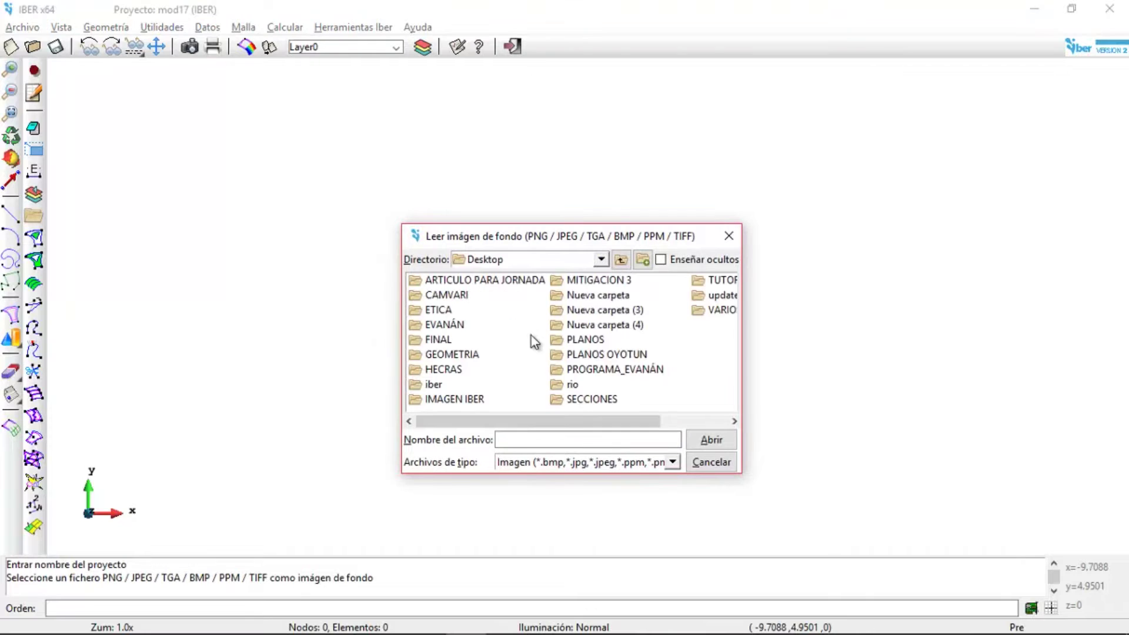
double_click(435, 386)
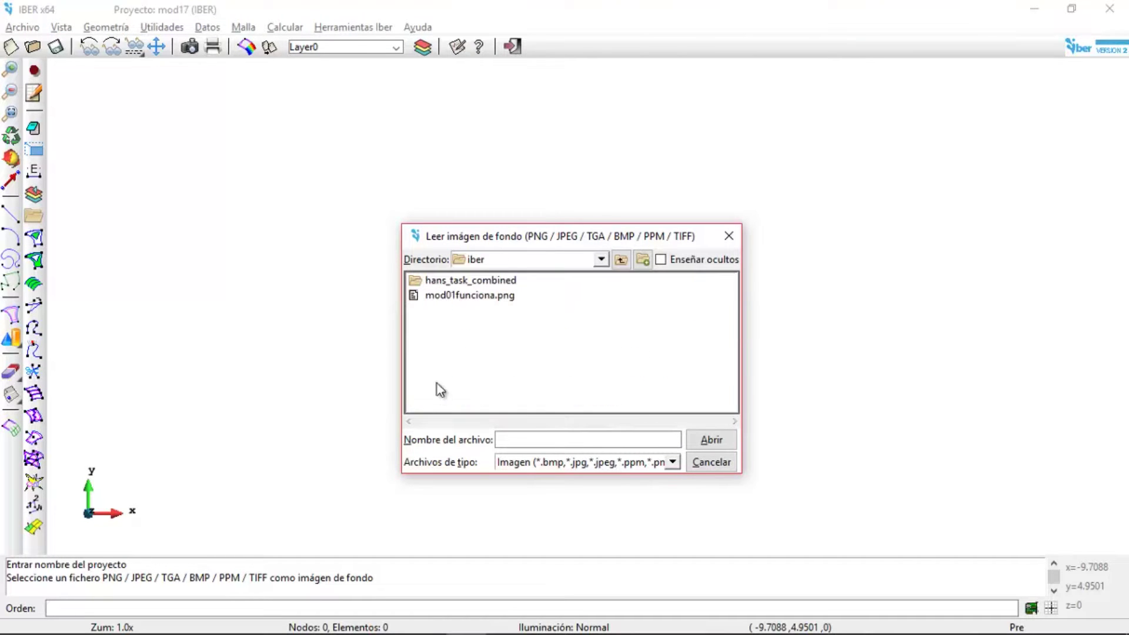
double_click(498, 283)
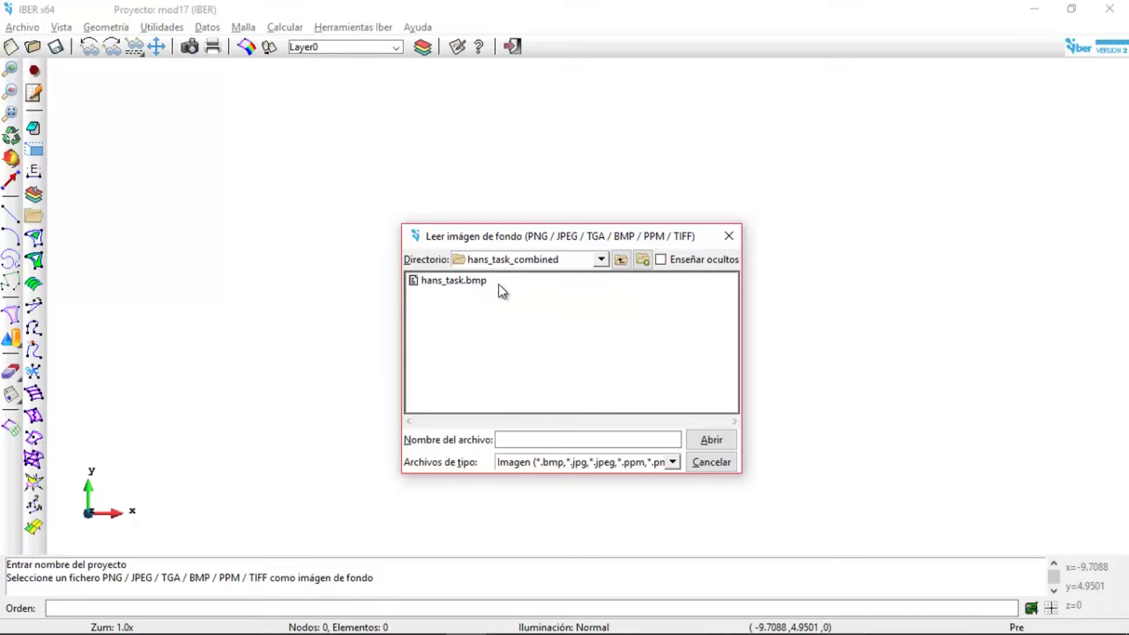
- Choose ms_2373_3775_13.jpg from the uncombined task folder inside Desktop's IMAGEN IBER folder as the background image
left_click(601, 259)
left_click(558, 308)
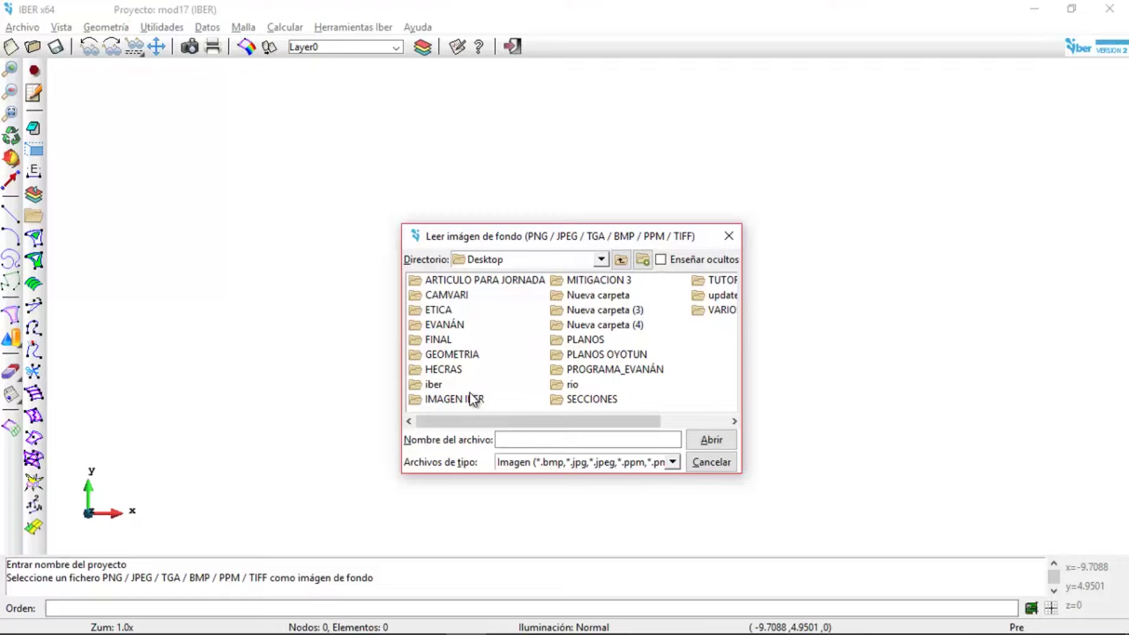
double_click(454, 399)
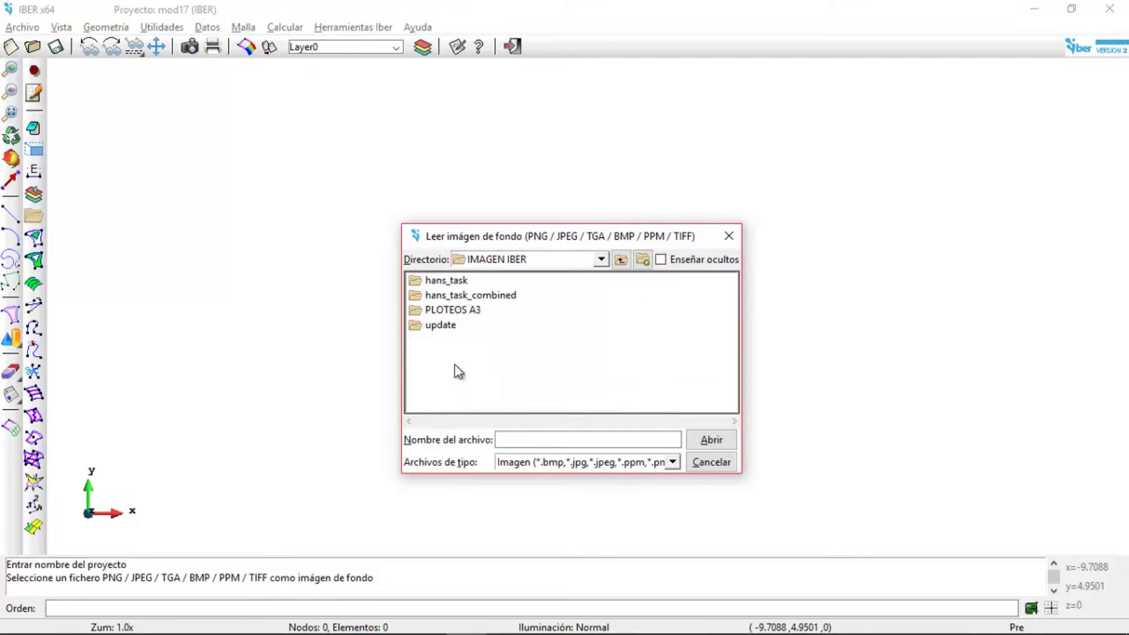
double_click(462, 281)
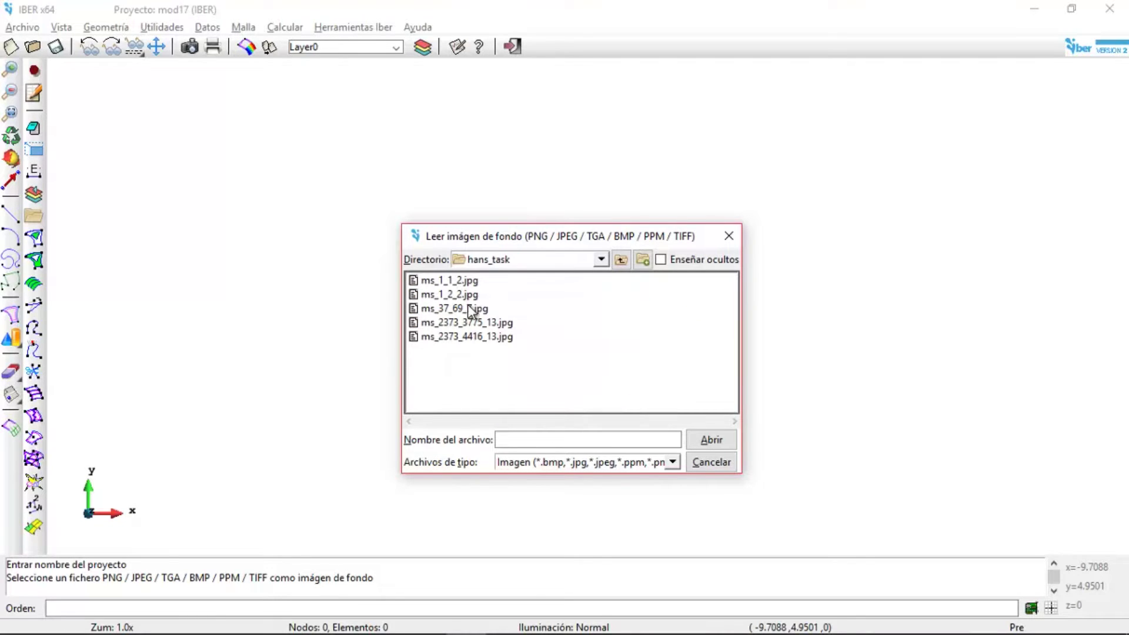
left_click(475, 323)
left_click(710, 440)
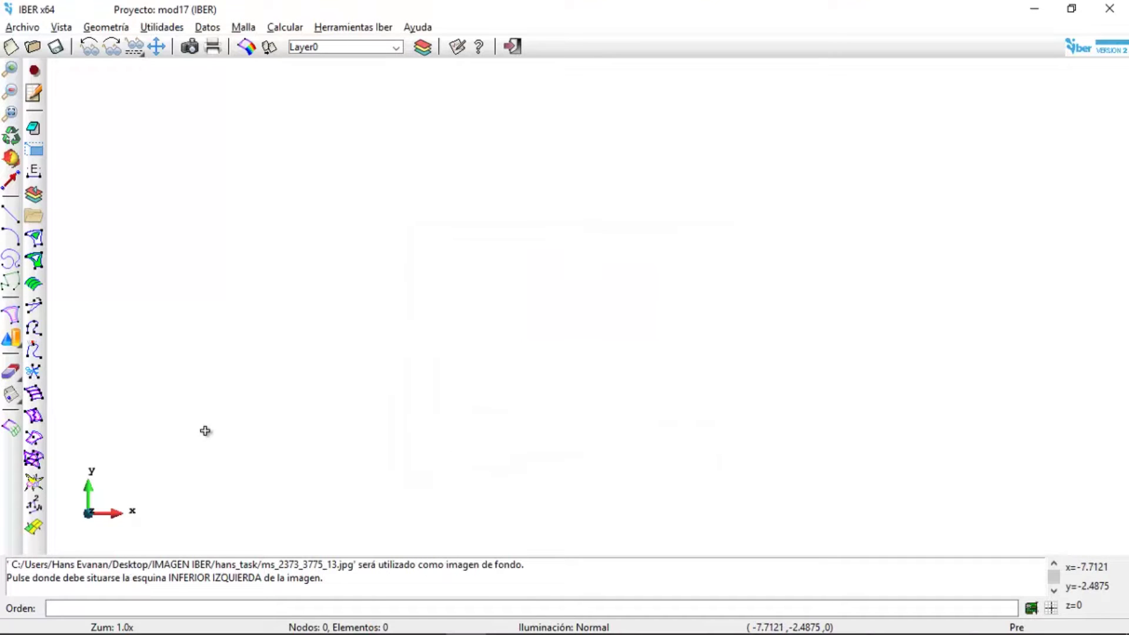
- Place the background image with its lower-left corner at about (-8.5, -2.8), then set its lower-right corner and upward direction
left_click(167, 448)
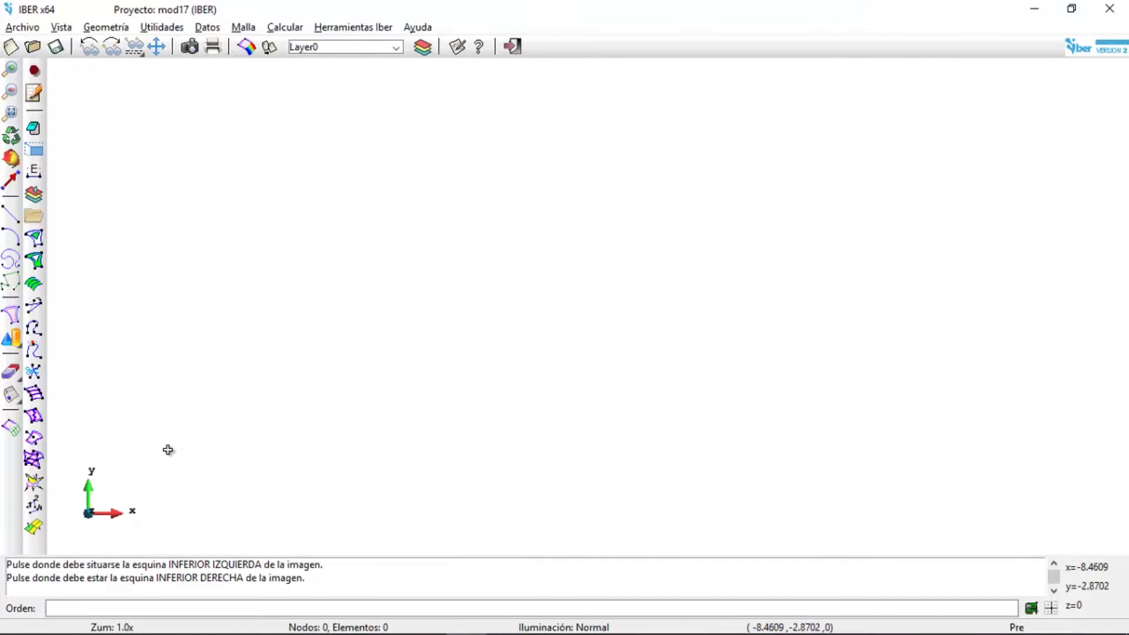
left_click(923, 436)
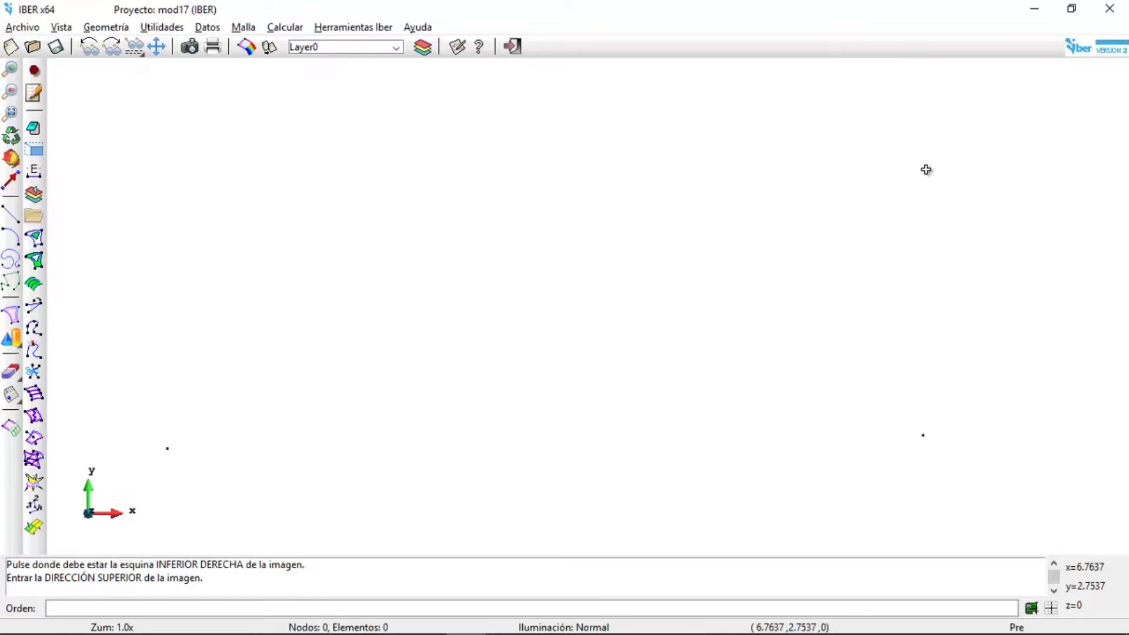
left_click(951, 147)
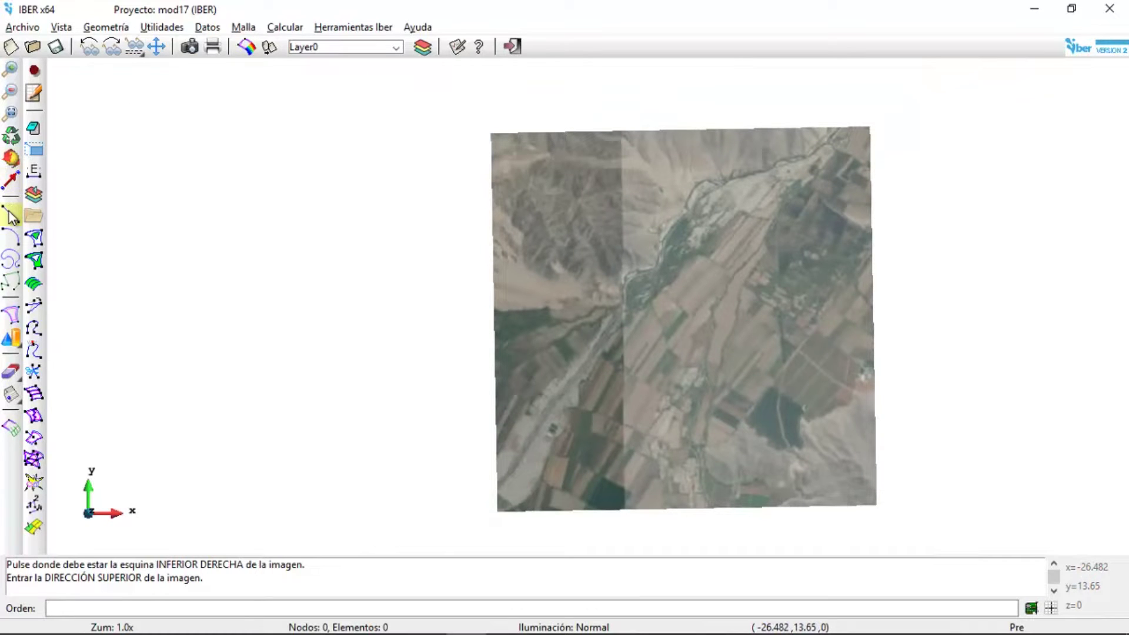
- Draw a connected line tracing the river's northwest bank from its upper stretch down to the southwest
left_click(11, 216)
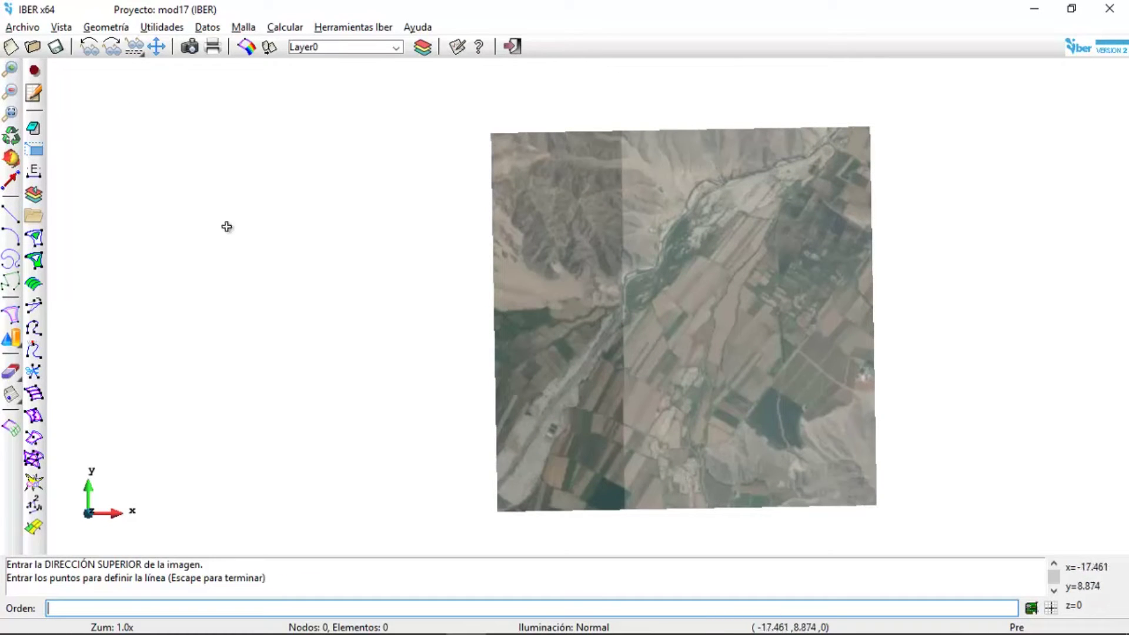
left_click(10, 216)
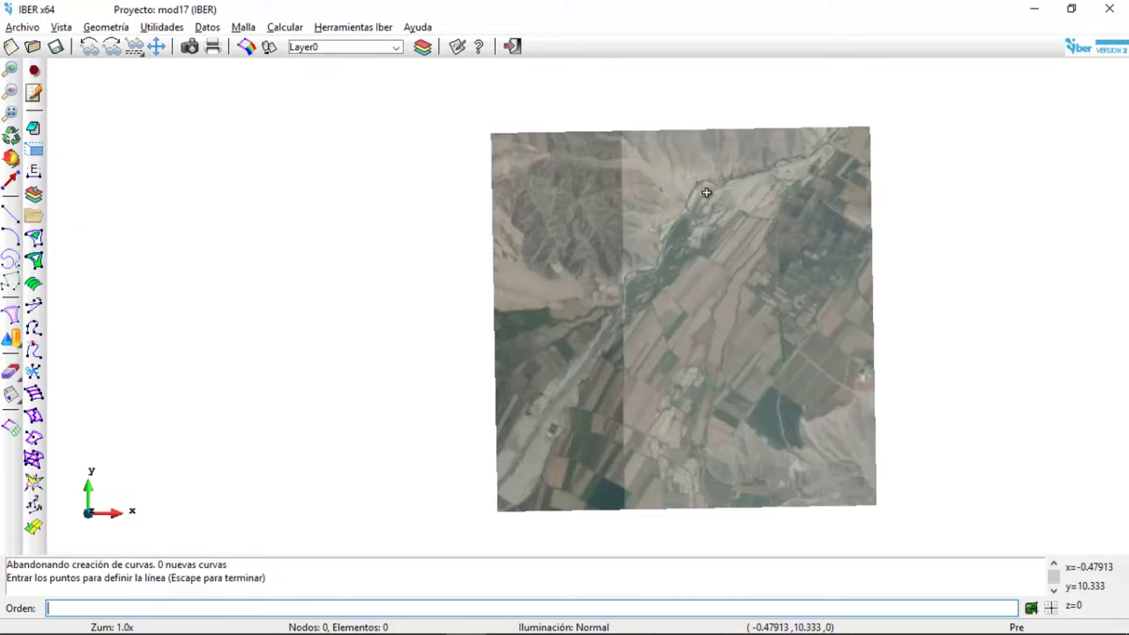
left_click(746, 169)
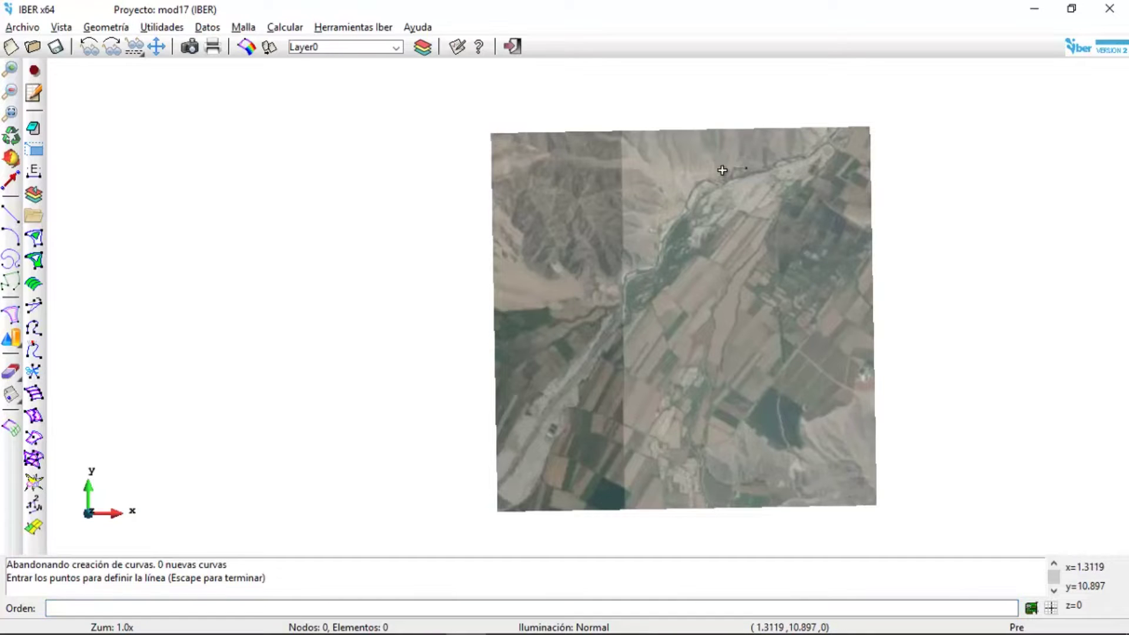
left_click(685, 206)
left_click(663, 224)
left_click(661, 243)
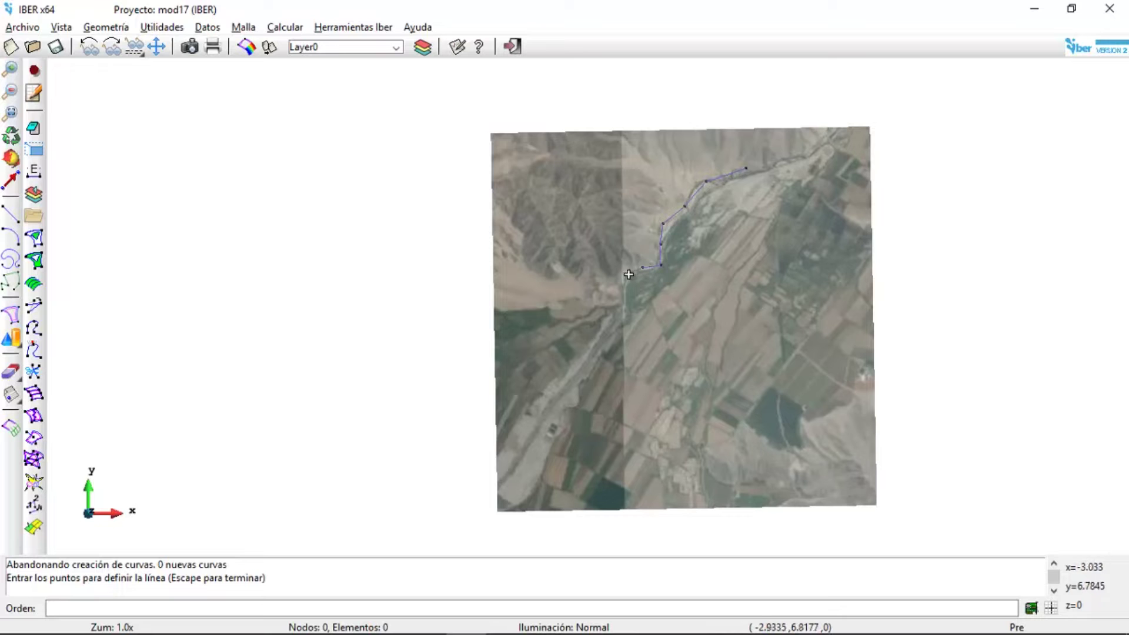
scroll(624, 280, "down", 2)
scroll(625, 276, "up", 6)
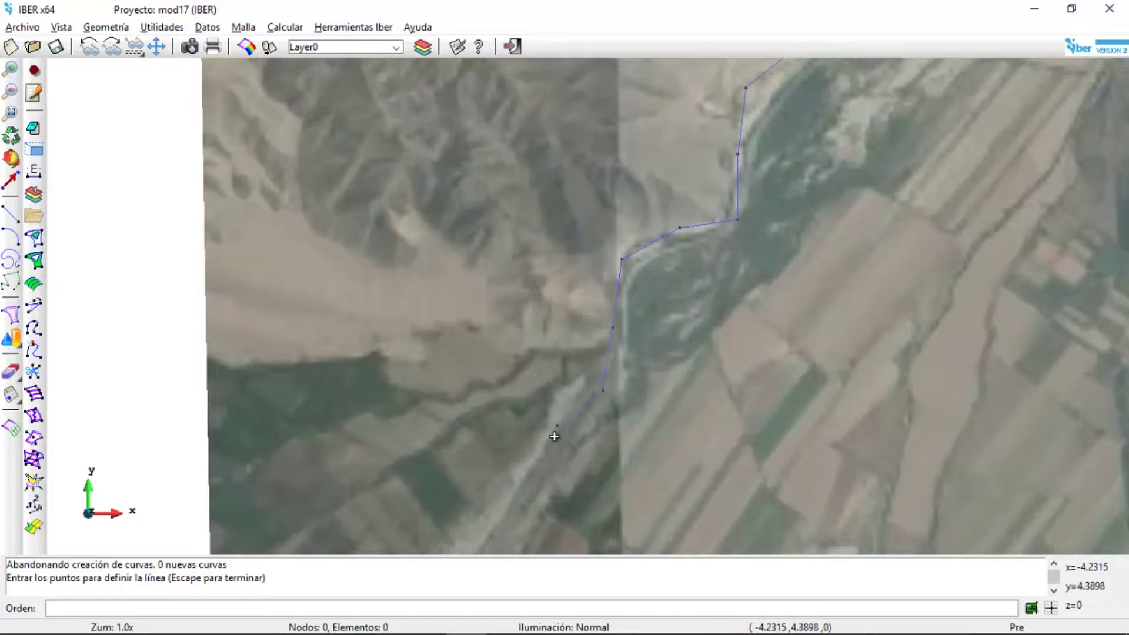
scroll(606, 268, "up", 1)
scroll(610, 255, "down", 2)
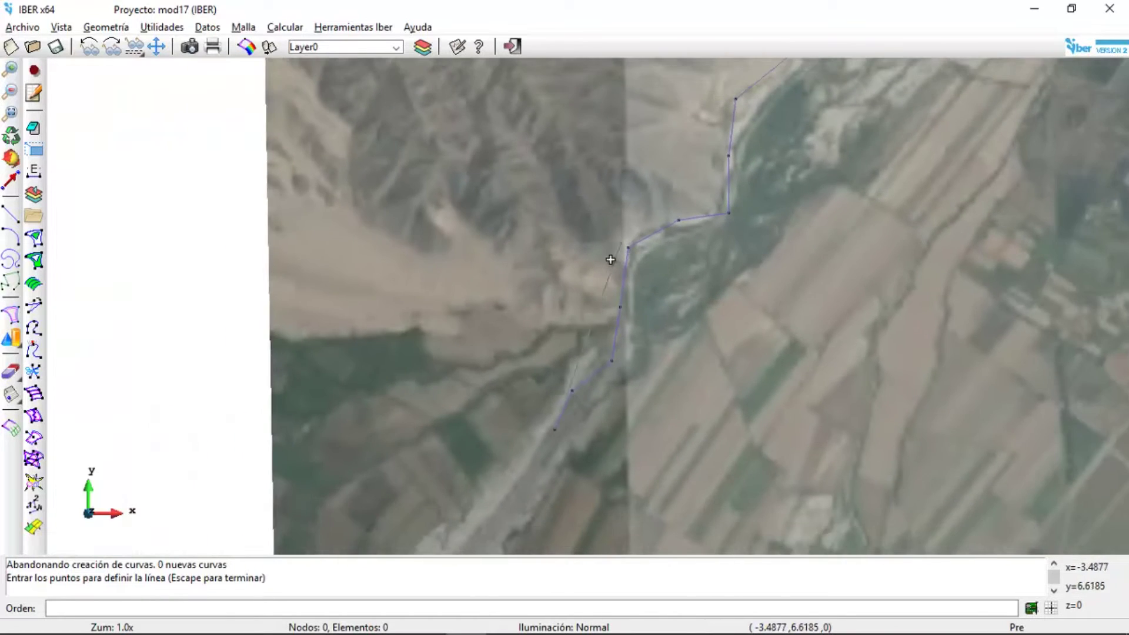
scroll(544, 446, "down", 1)
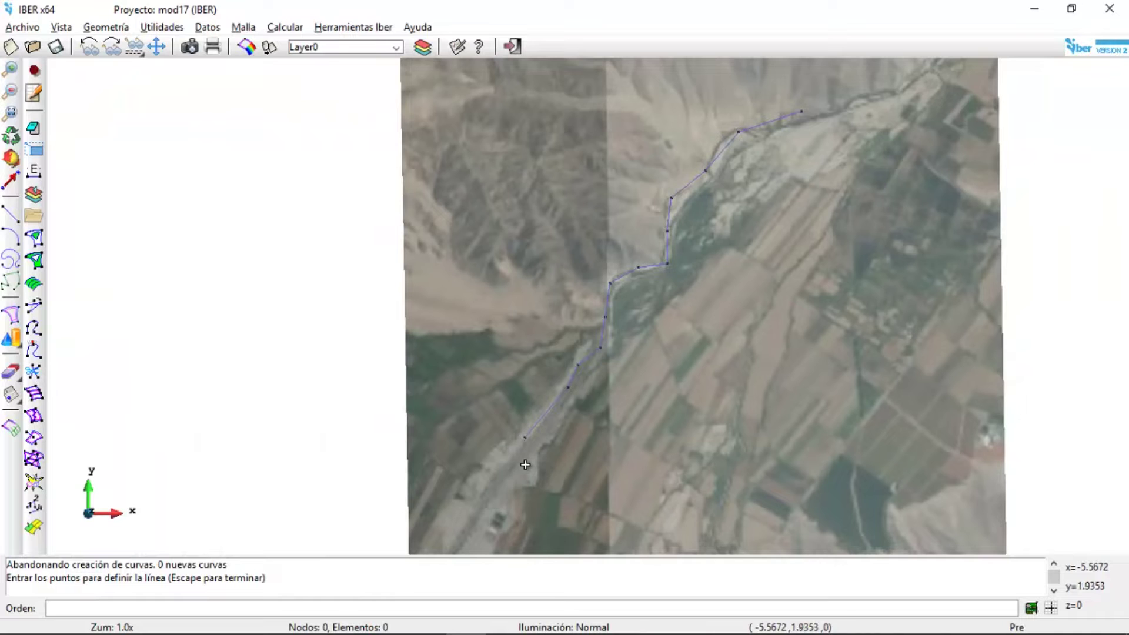
left_click(504, 467)
- Continue the line across the river's southwest end and back up the southeast bank to the sharp bend, keeping new points unjoined
left_click(536, 476)
left_click(541, 446)
left_click(561, 422)
left_click(612, 357)
left_click(616, 336)
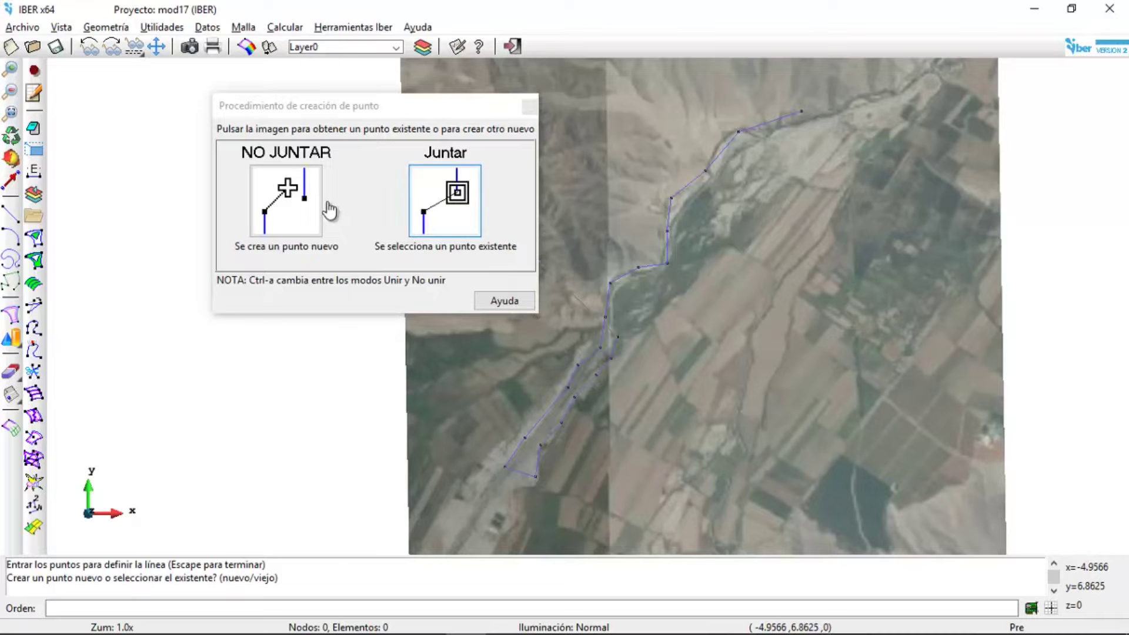
left_click(294, 203)
left_click(645, 280)
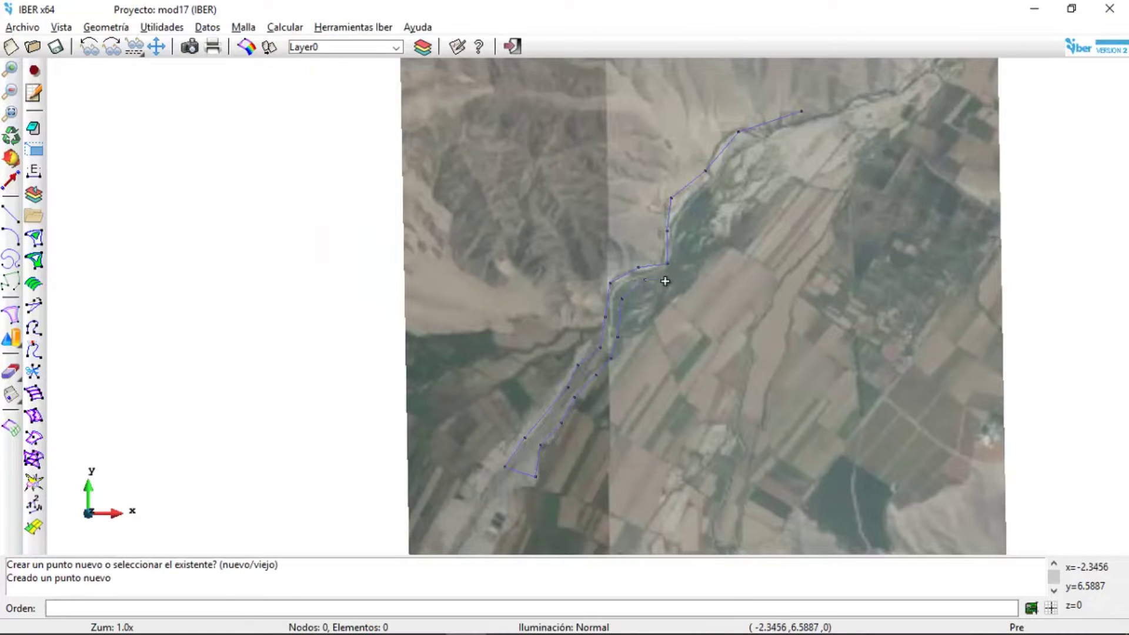
left_click(673, 279)
left_click(466, 229)
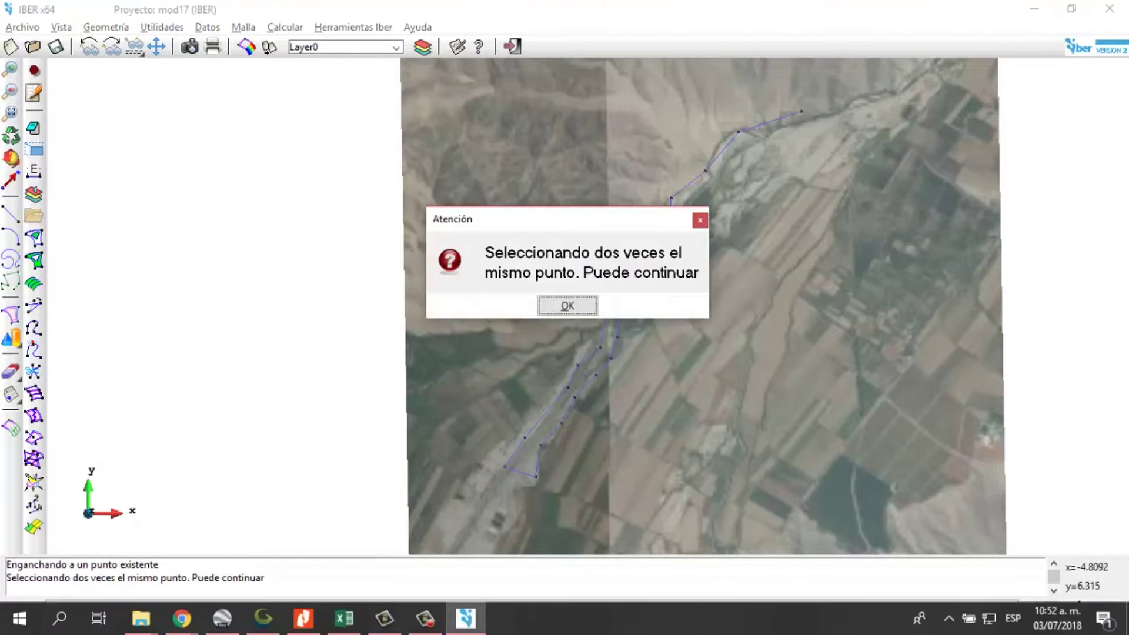
mouse_move(424, 617)
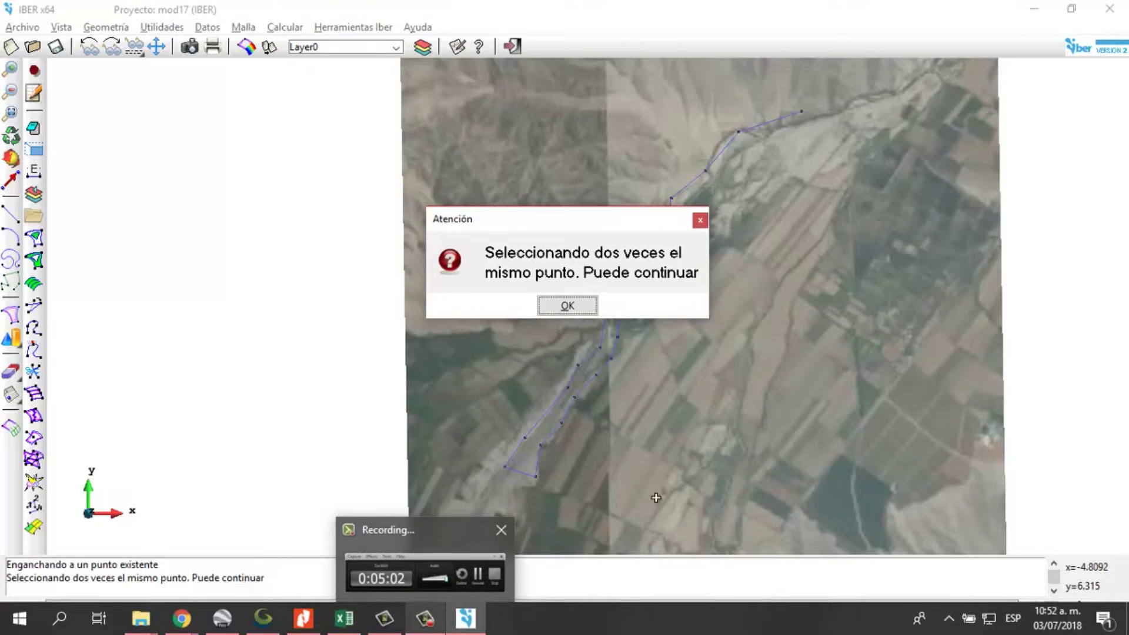
left_click(573, 307)
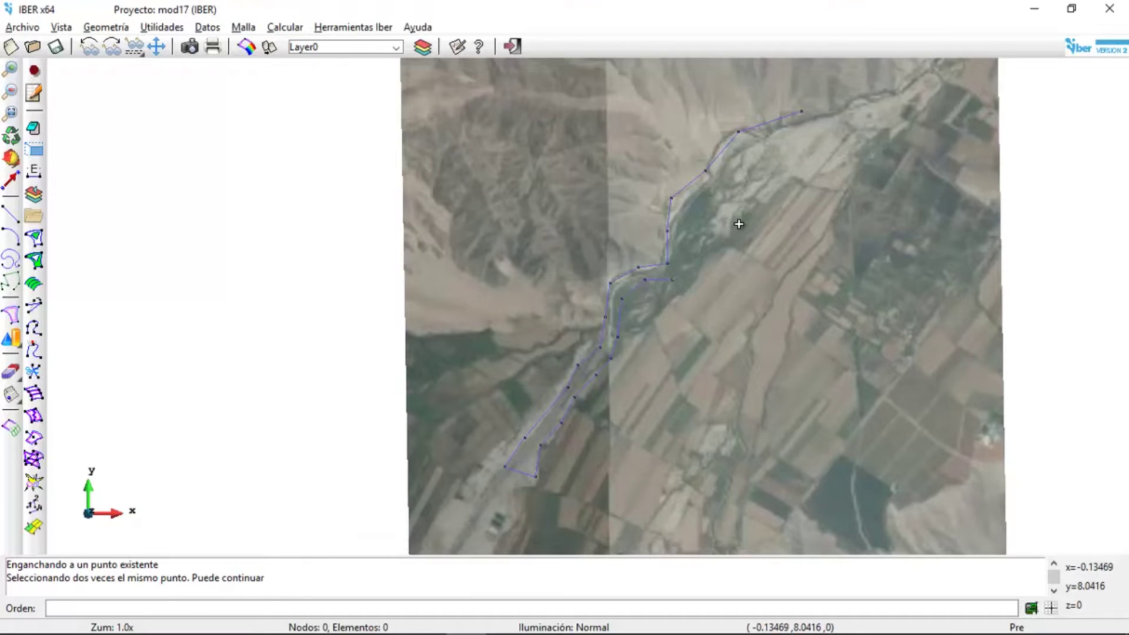
- Extend the southeast bank line from the sharp bend up to opposite the northwest bank's starting point
scroll(718, 209, "down", 2)
scroll(713, 207, "up", 5)
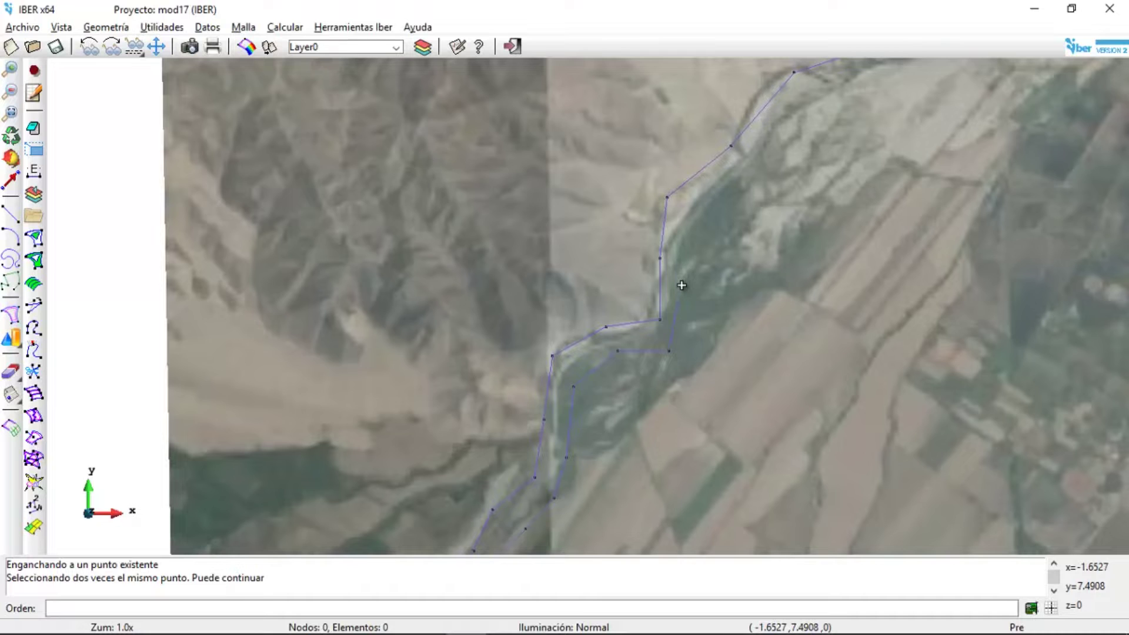
left_click(682, 285)
left_click(682, 244)
left_click(705, 195)
left_click(830, 101)
scroll(688, 309, "up", 2)
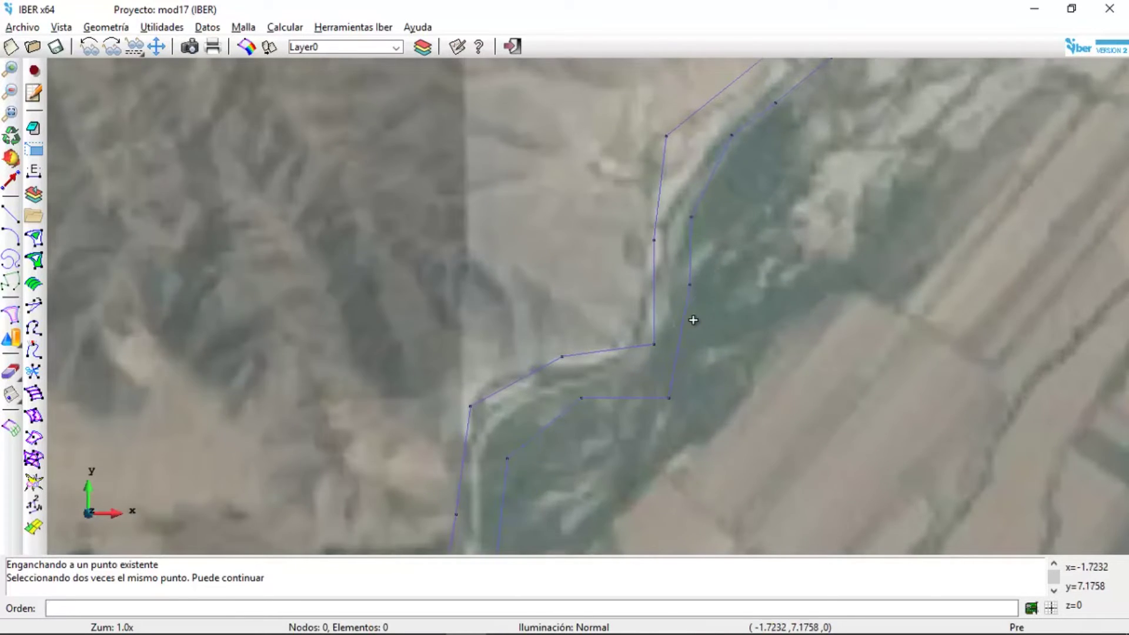
scroll(693, 320, "down", 5)
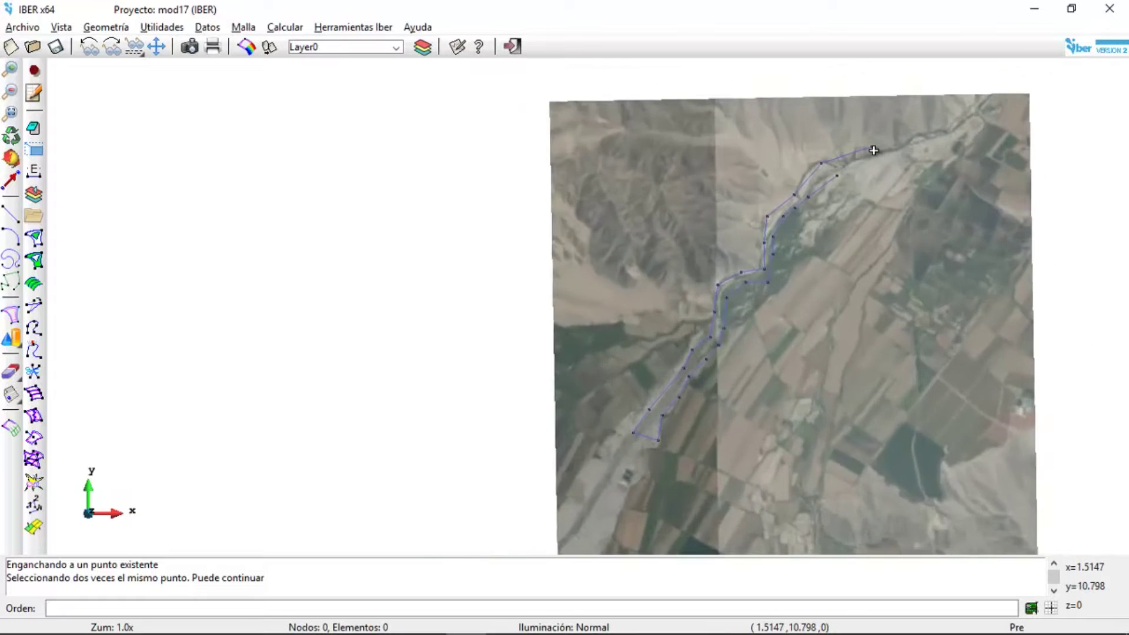
scroll(874, 151, "up", 4)
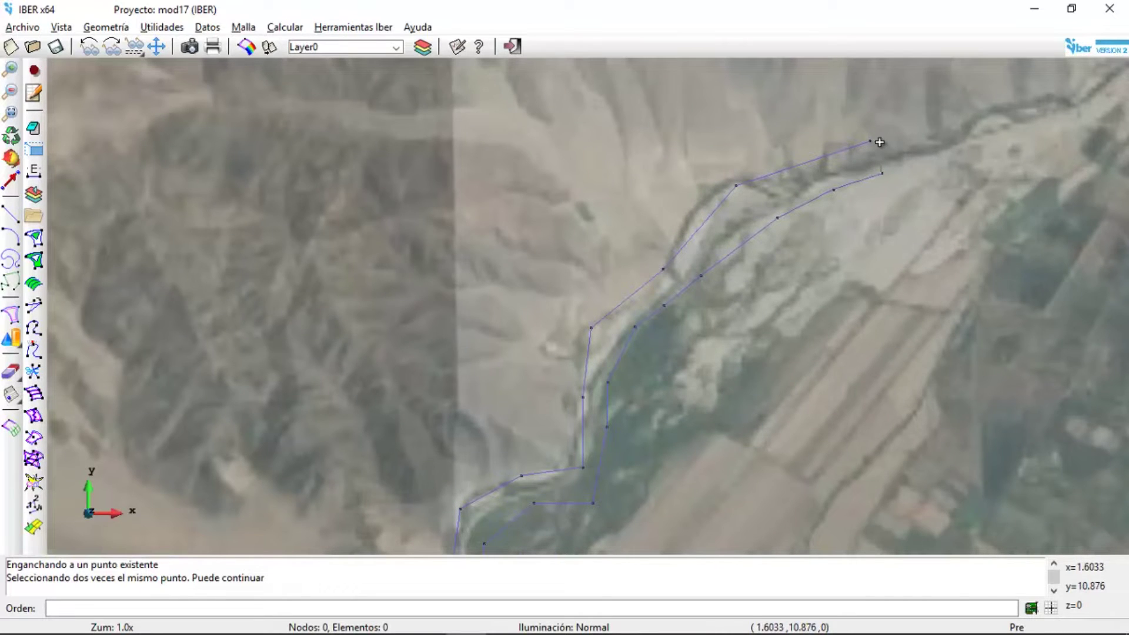
- Close the river outline by joining its last point to the existing starting point, and finish the line
right_click(891, 129)
mouse_move(934, 140)
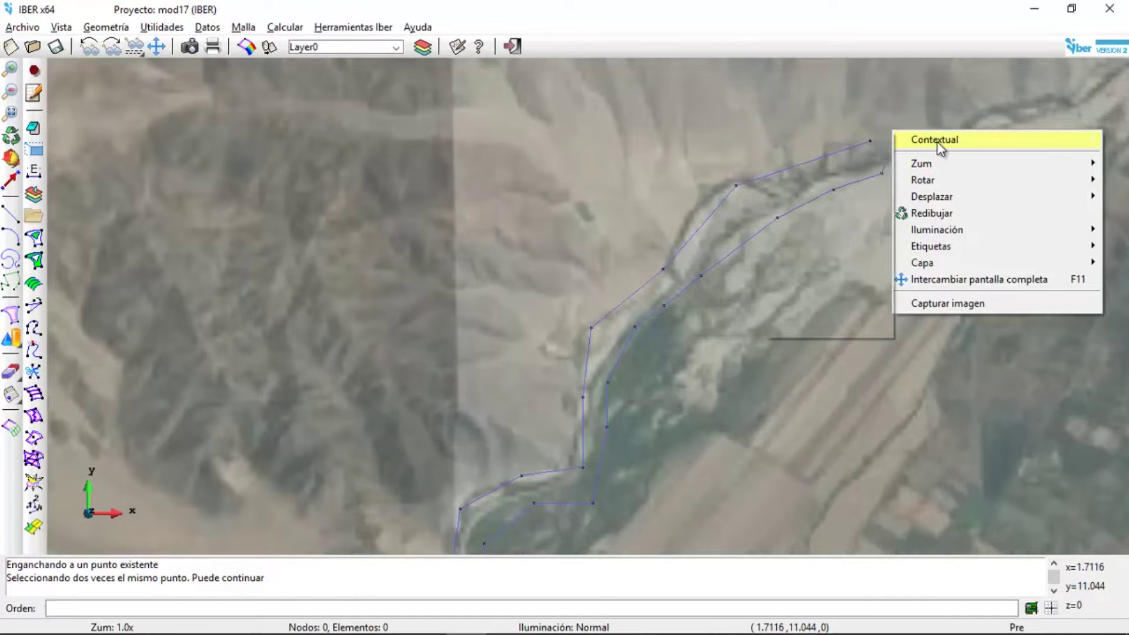
left_click(832, 155)
left_click(870, 140)
key("Escape")
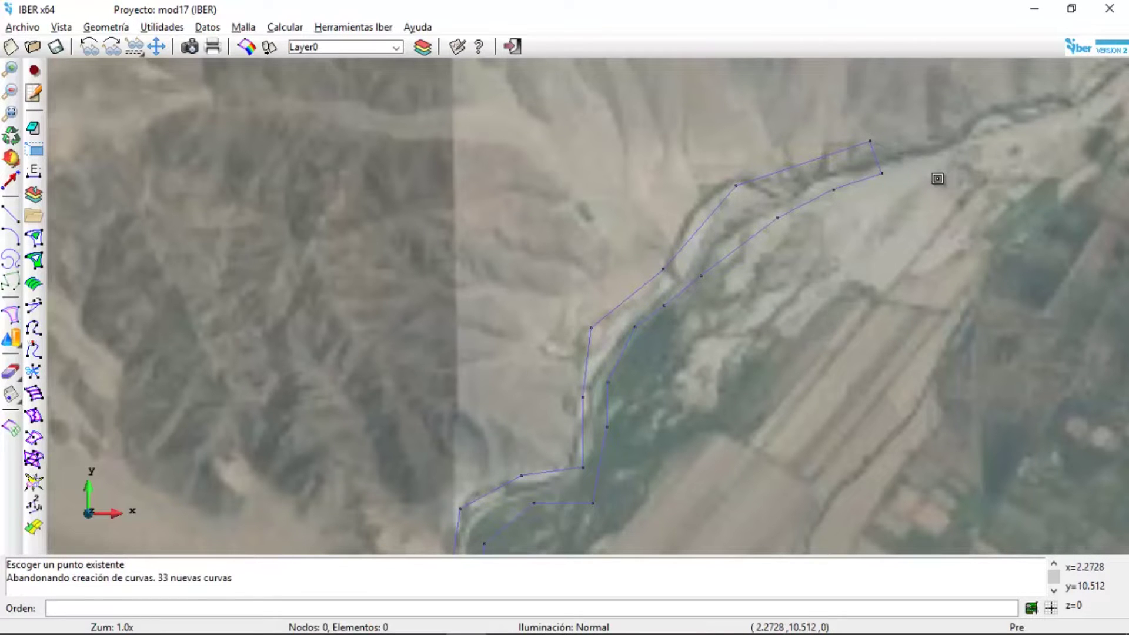
- Draw a second line around the farmland southeast of the river, from near its southwest end up towards the northeast end
scroll(941, 194, "up", 2)
scroll(941, 194, "down", 4)
scroll(928, 227, "down", 2)
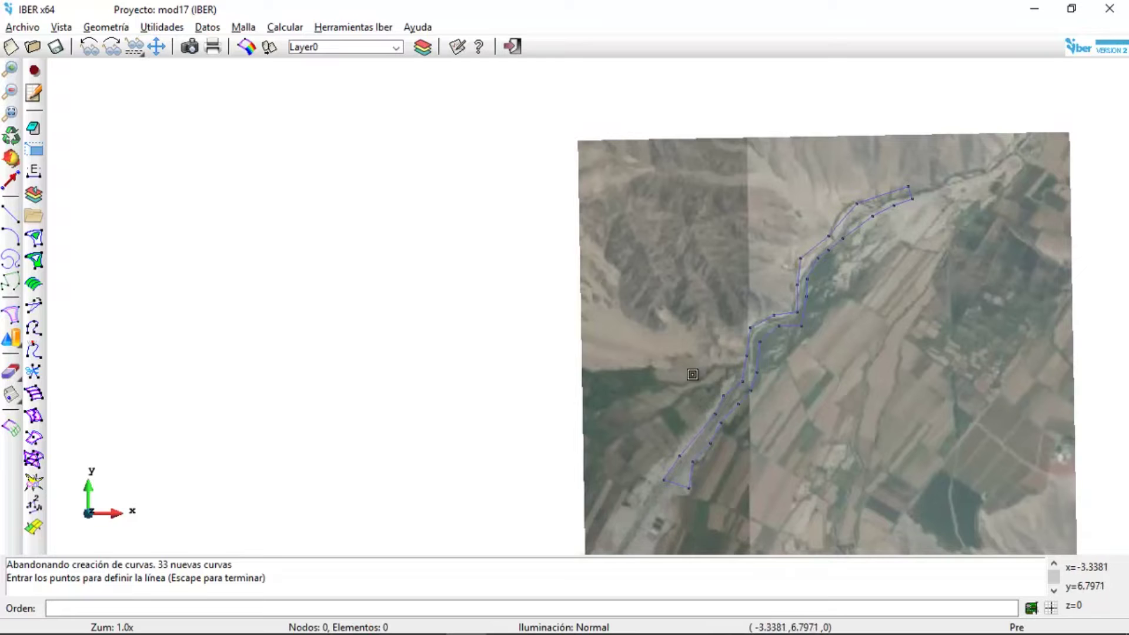
scroll(698, 405, "down", 1)
scroll(703, 417, "up", 3)
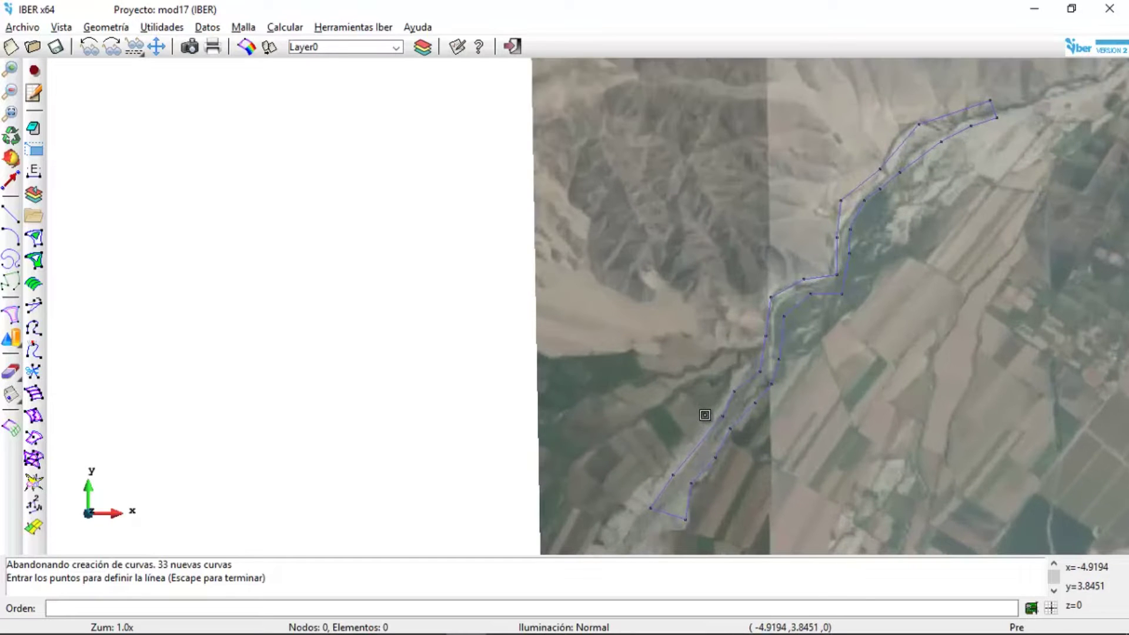
left_click(11, 214)
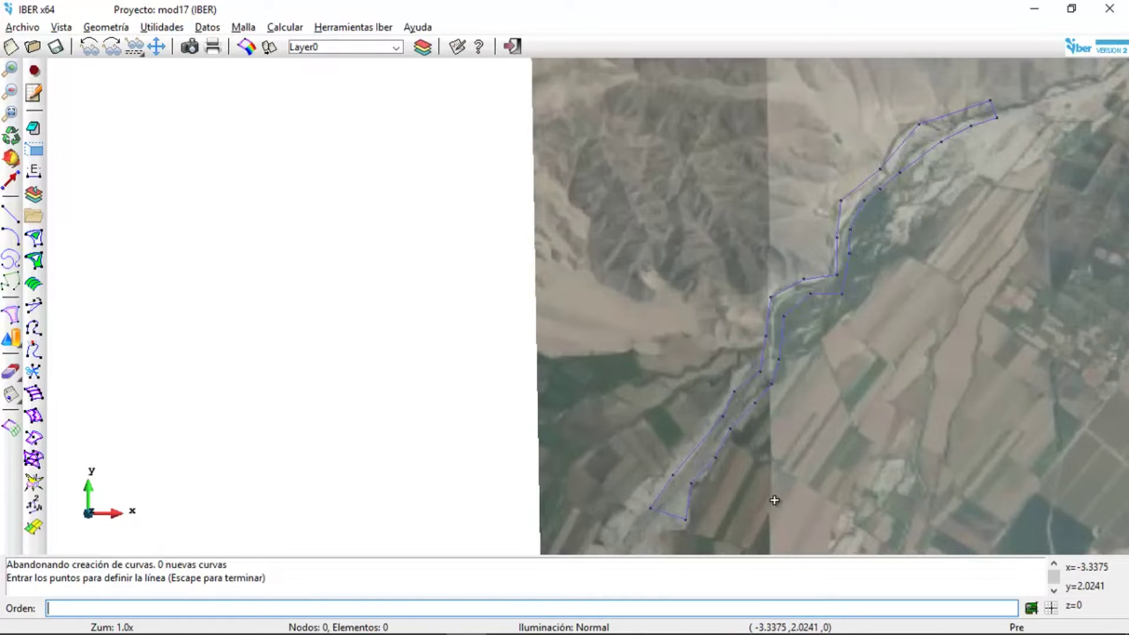
left_click(726, 531)
left_click(901, 465)
left_click(919, 353)
left_click(1000, 236)
left_click(1053, 170)
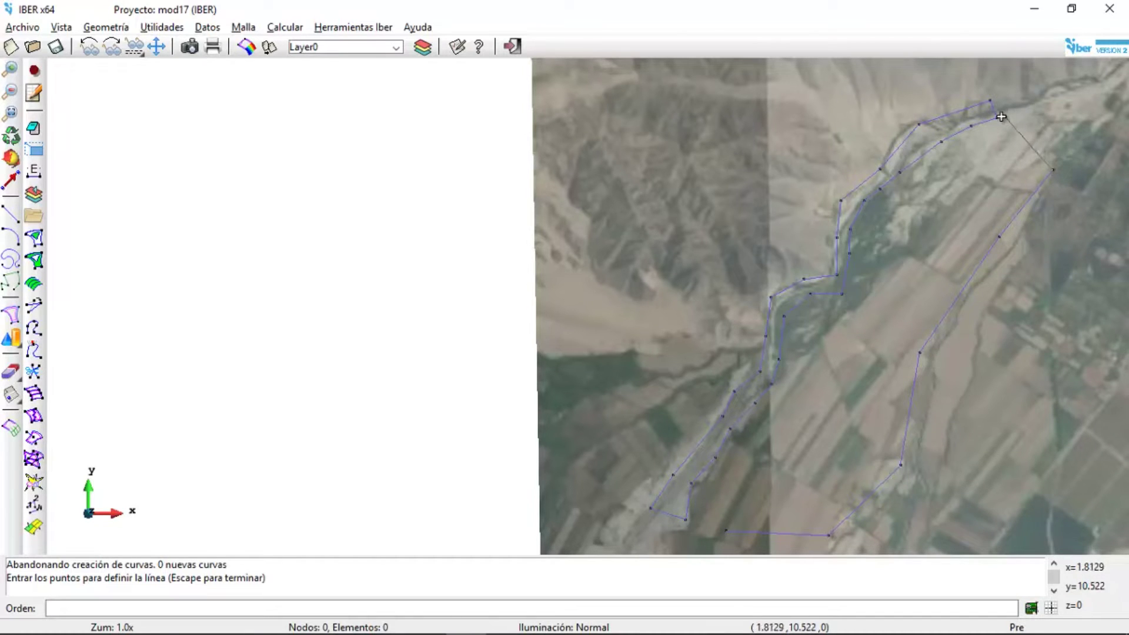
right_click(1027, 117)
mouse_move(998, 130)
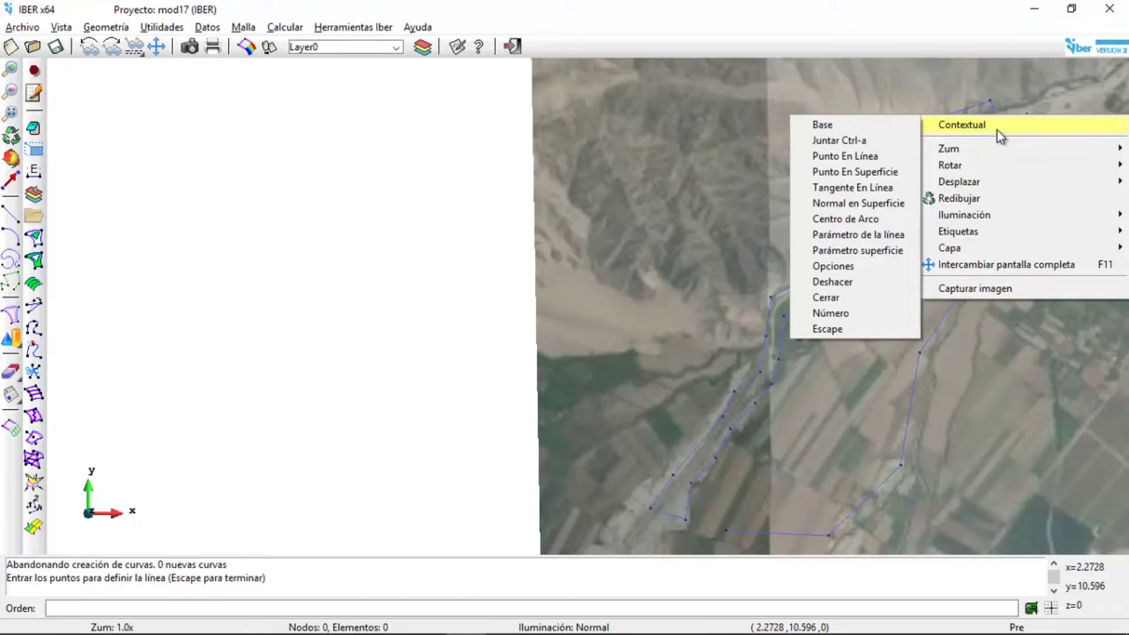